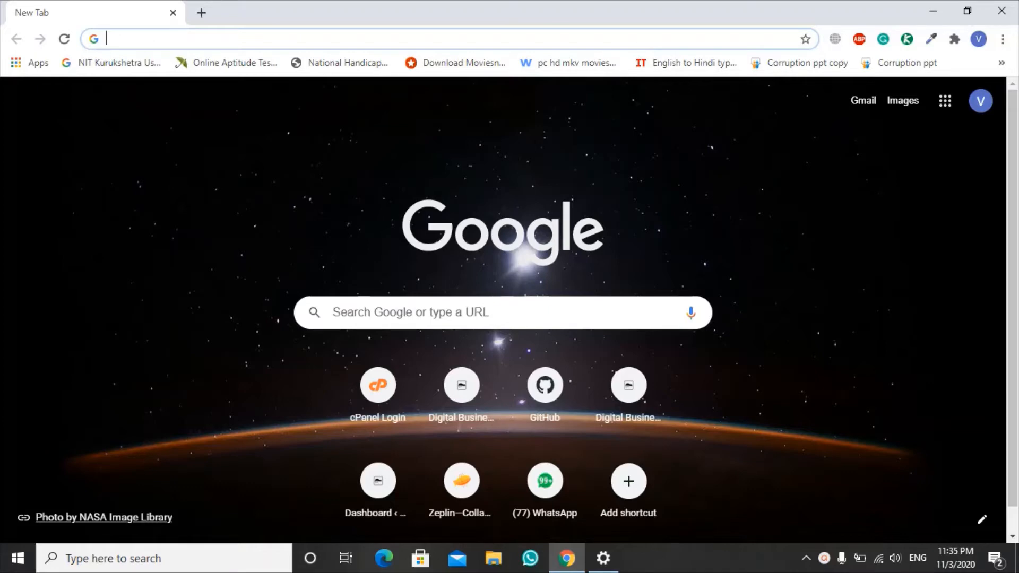
- Search for MEAU.in and open the Meau home page
left_click(600, 314)
type("MEAU.IN")
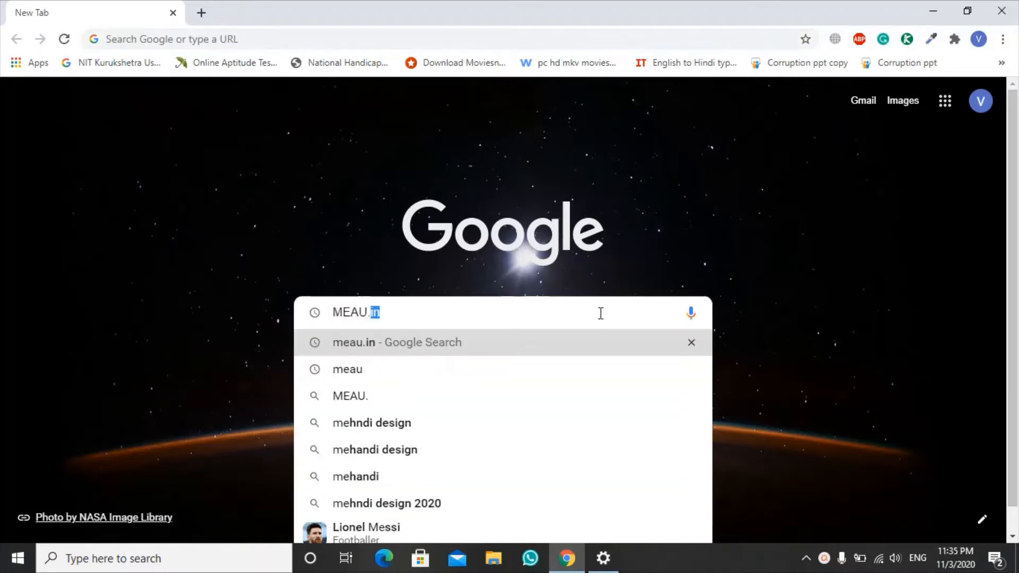
key("Return")
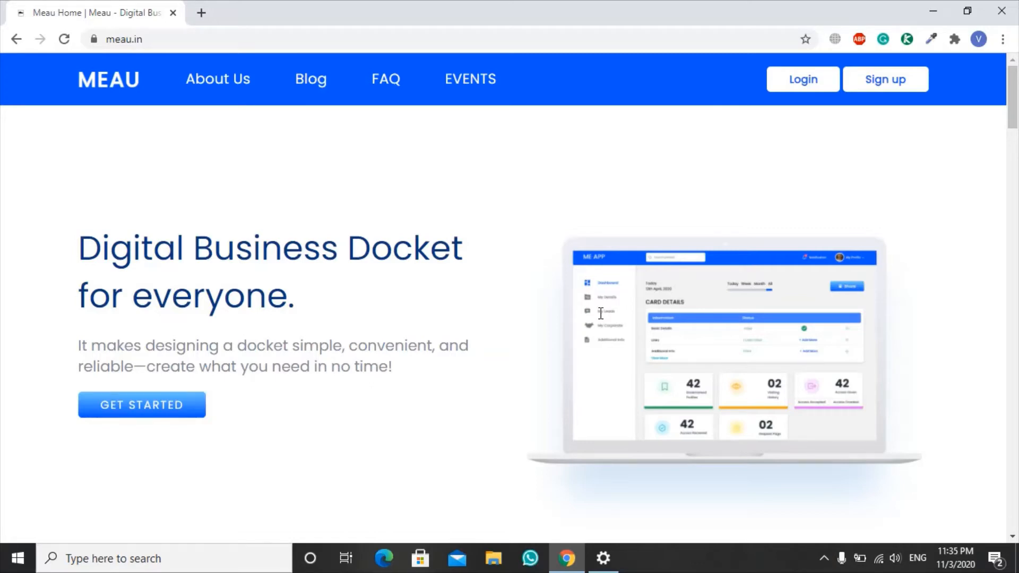
- Review the Meau home page, including its introduction, features, How it Works, demo links and Contact & Support sections
scroll(600, 313, "down", 1)
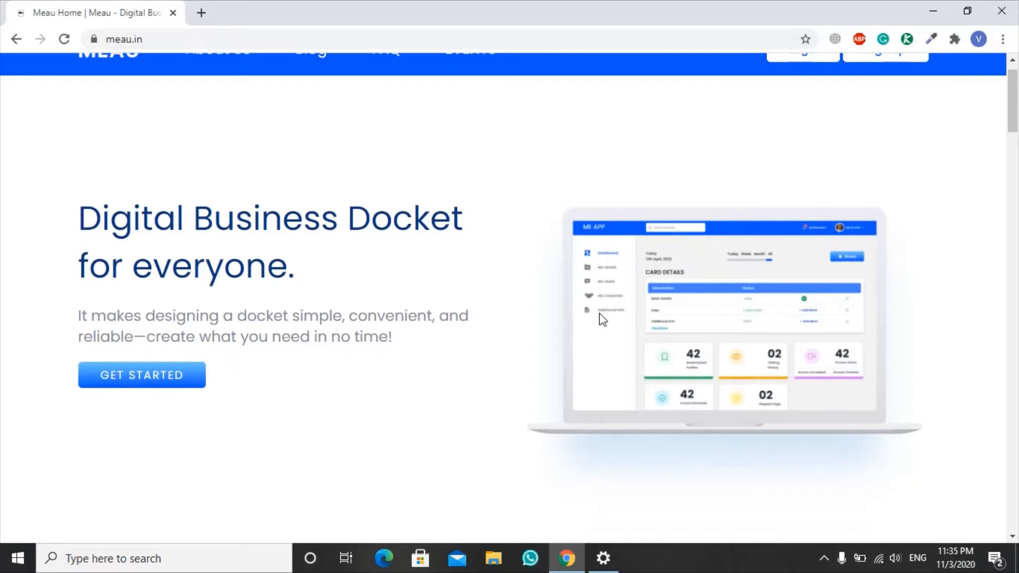
scroll(602, 319, "up", 1)
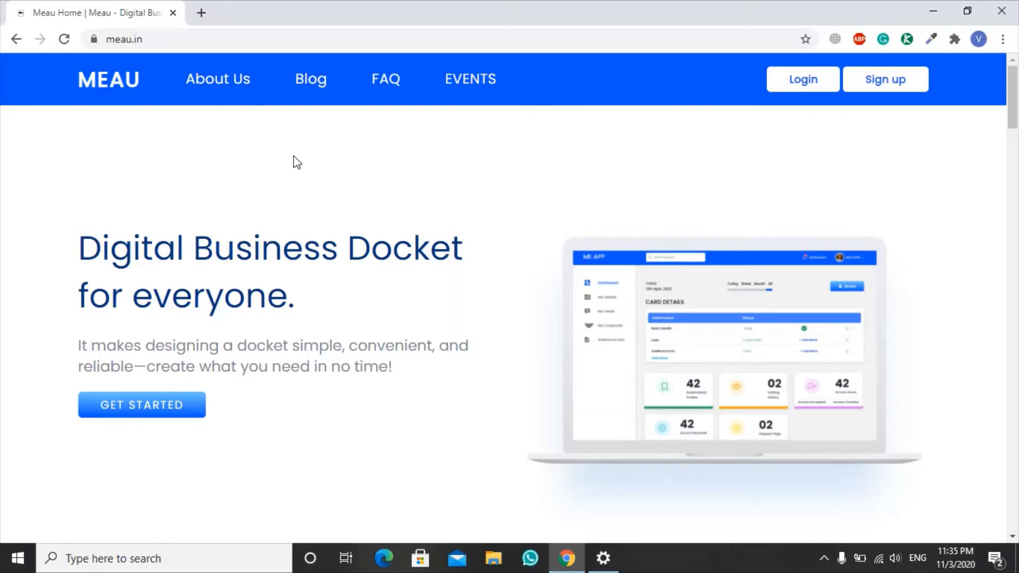
scroll(296, 162, "down", 7)
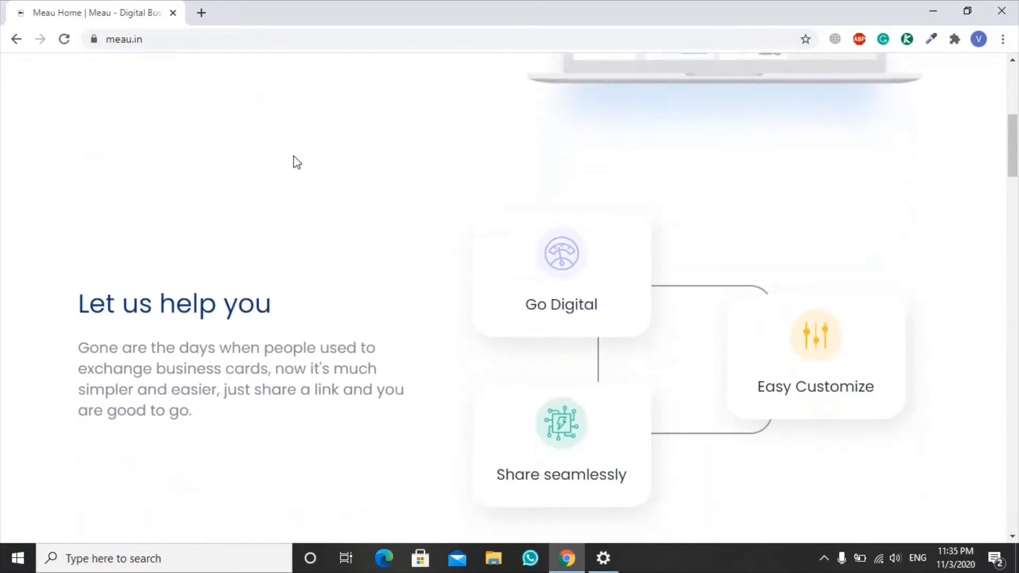
scroll(294, 155, "down", 4)
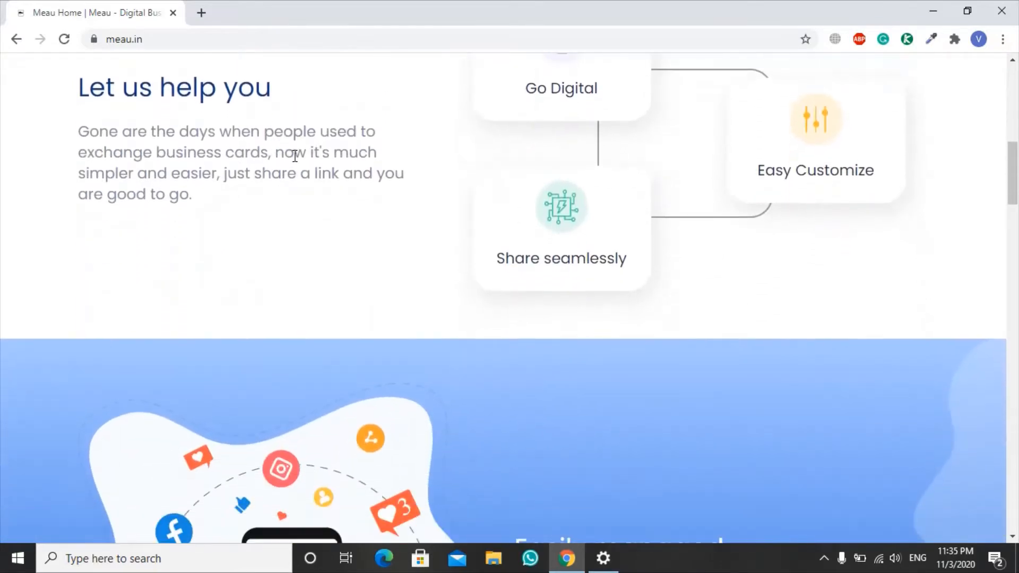
scroll(294, 156, "down", 5)
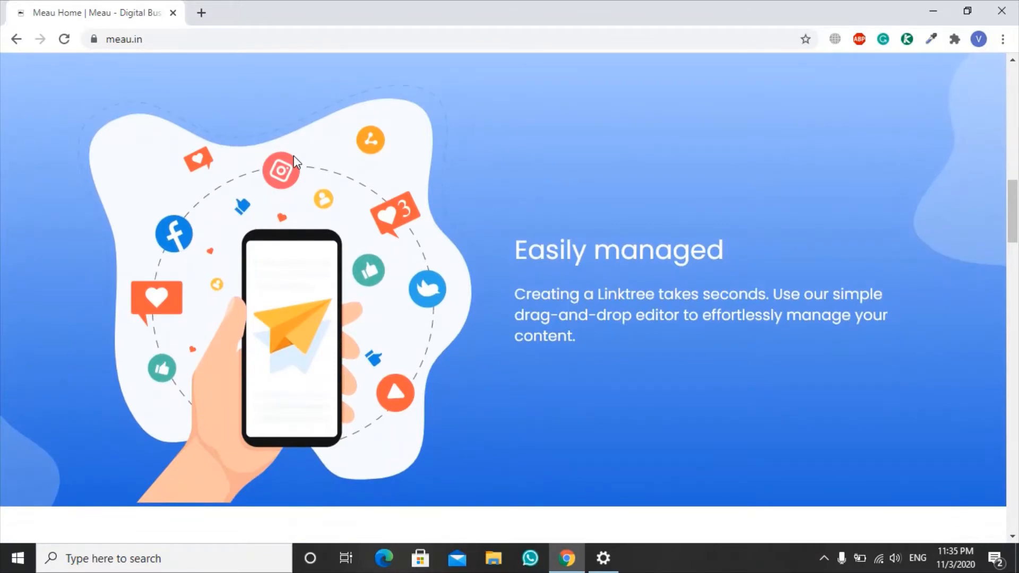
scroll(295, 162, "down", 10)
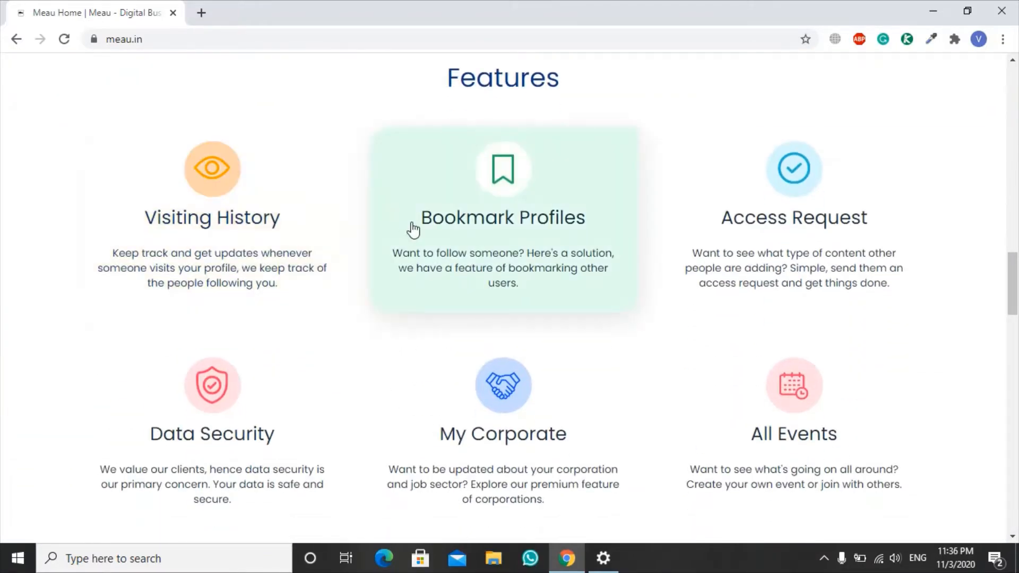
scroll(413, 229, "down", 3)
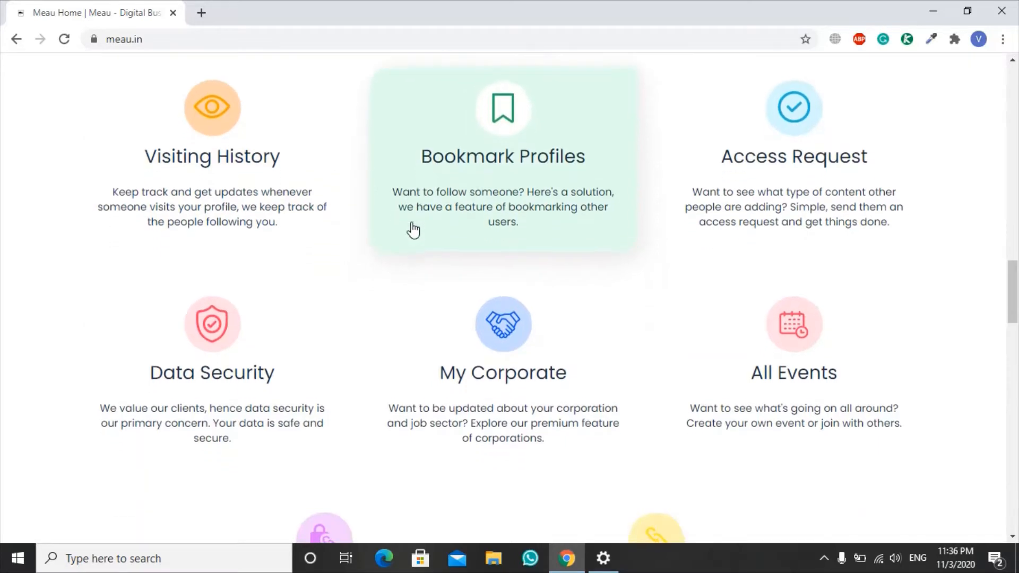
scroll(414, 228, "down", 4)
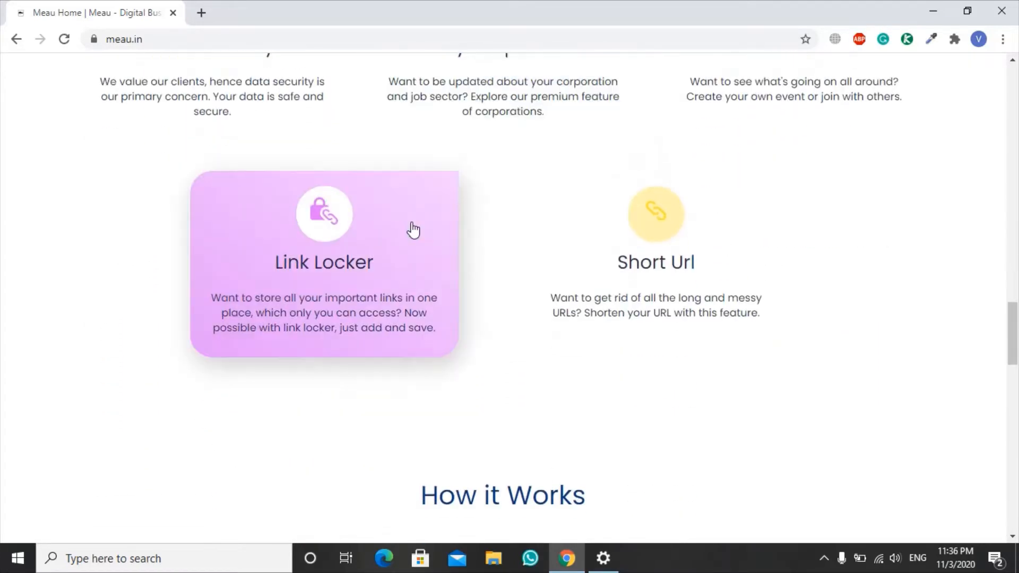
scroll(413, 230, "down", 6)
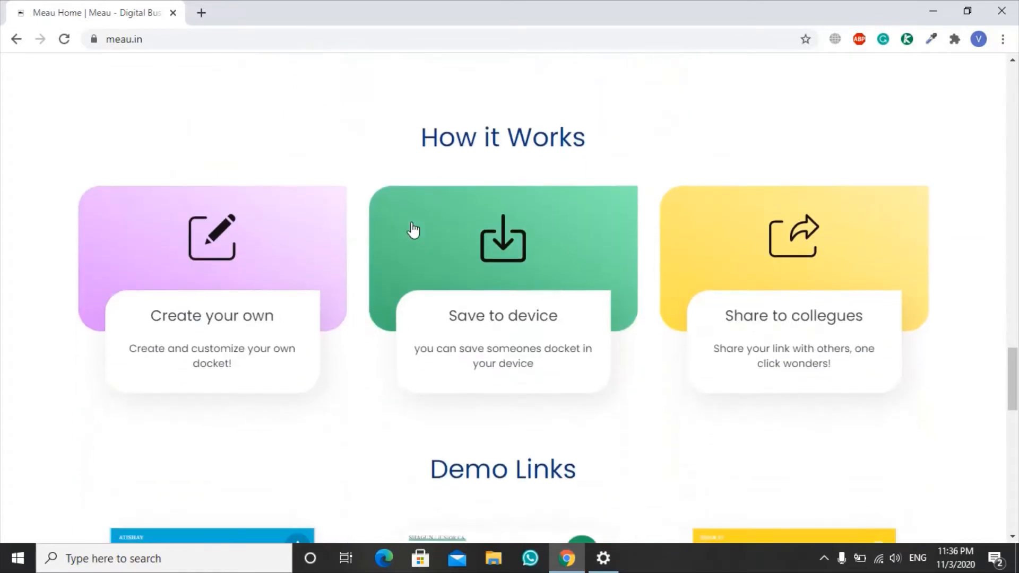
scroll(413, 229, "down", 5)
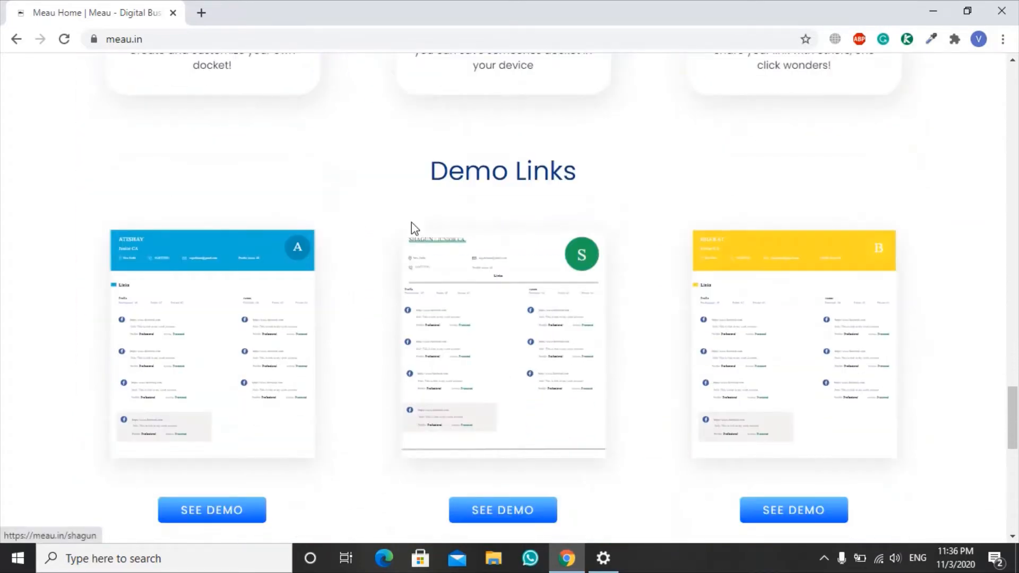
scroll(413, 228, "down", 5)
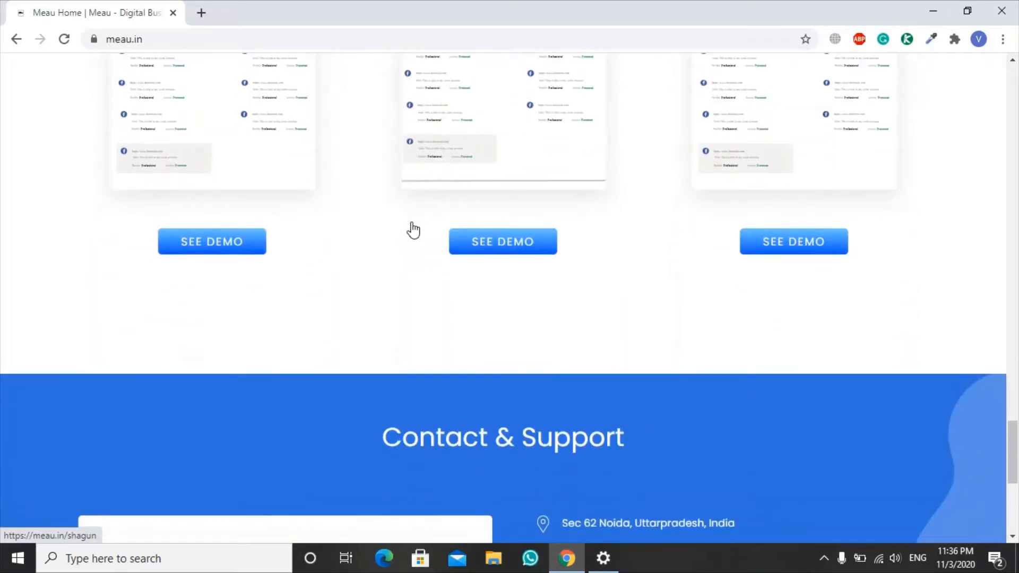
scroll(413, 230, "down", 5)
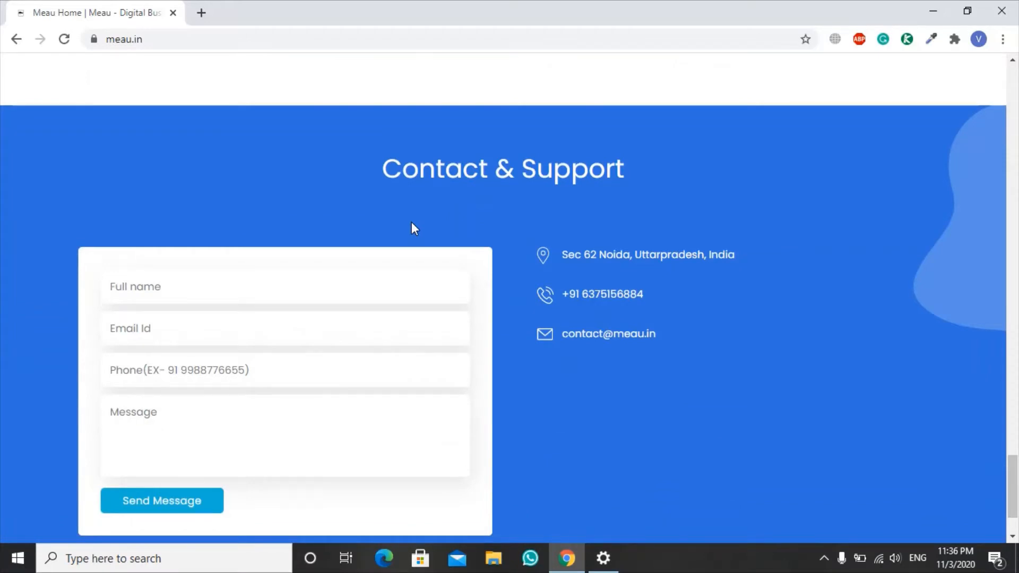
scroll(412, 222, "down", 2)
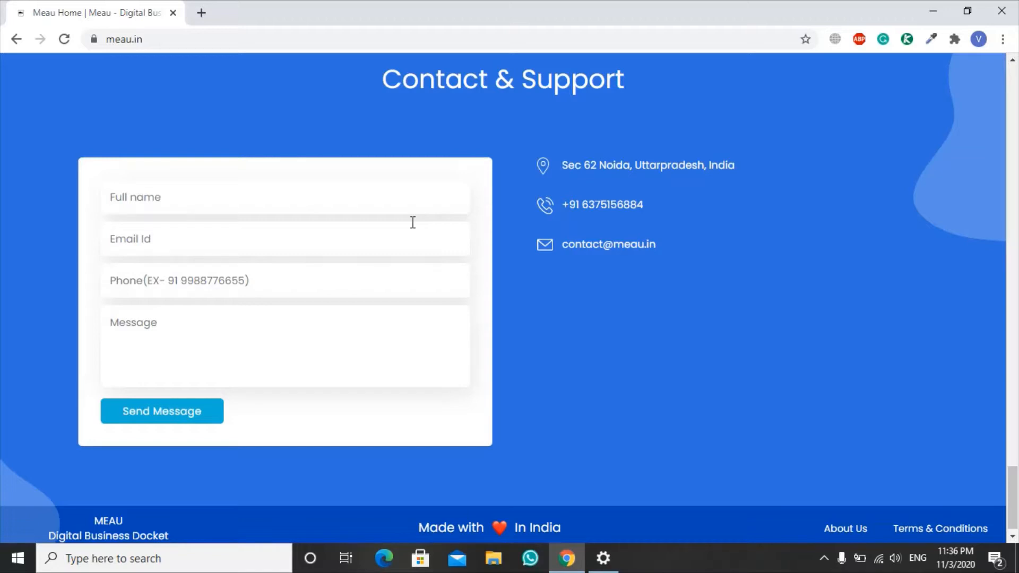
scroll(413, 223, "down", 1)
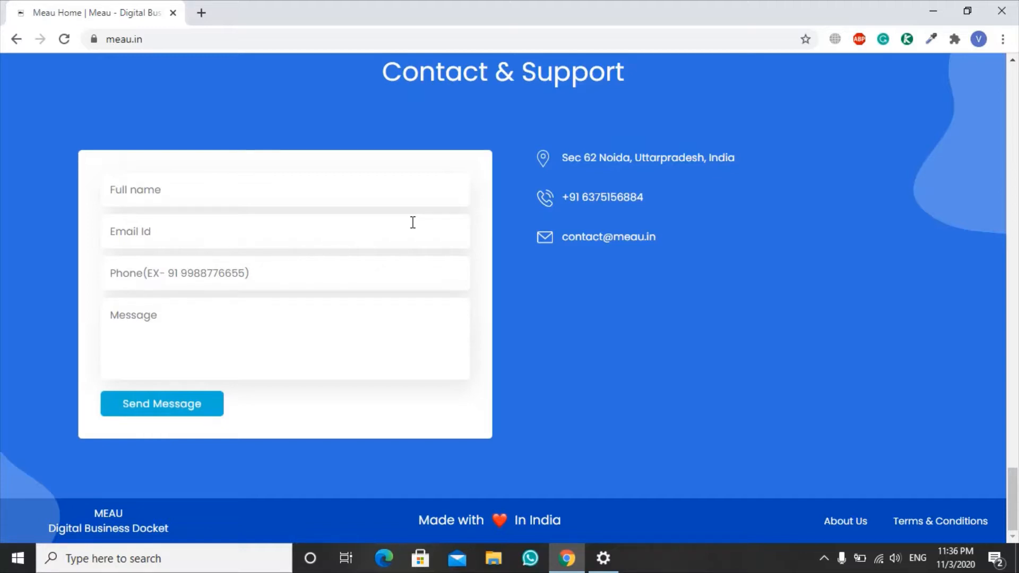
scroll(547, 521, "up", 1)
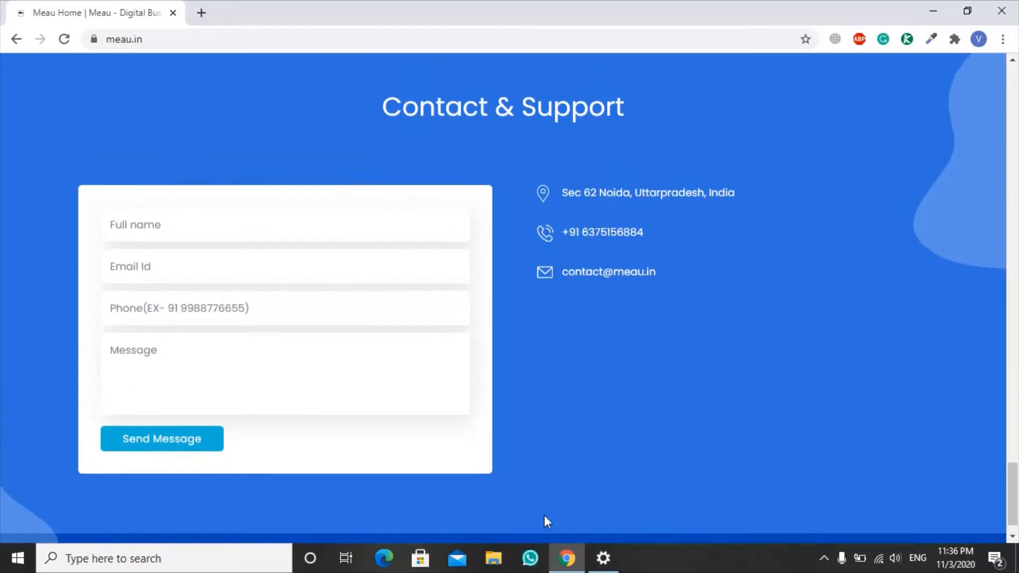
scroll(545, 519, "up", 20)
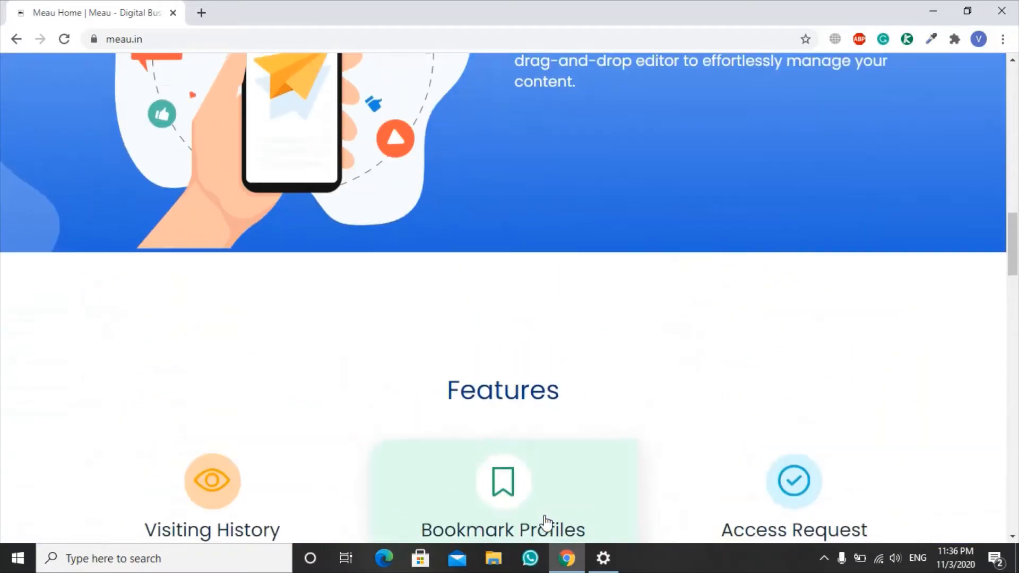
scroll(547, 521, "up", 15)
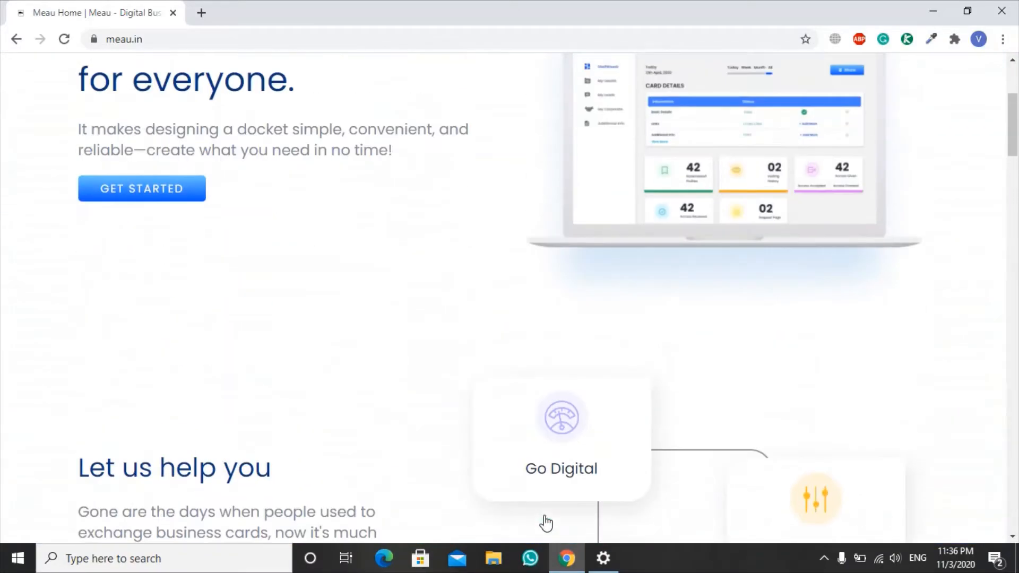
scroll(545, 524, "up", 4)
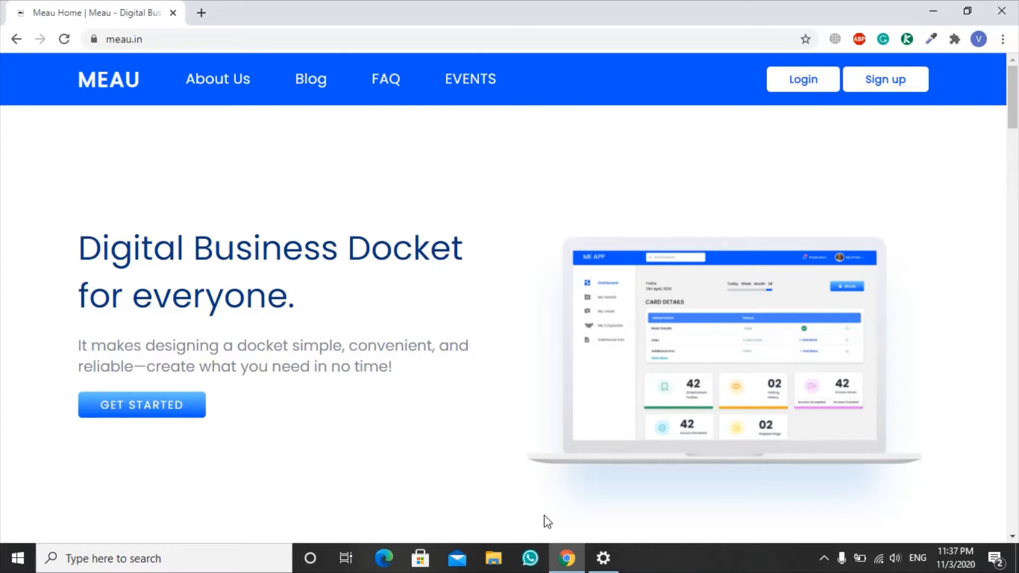
- Open the Meau sign-up form through the home page's Get Started link
left_click(131, 409)
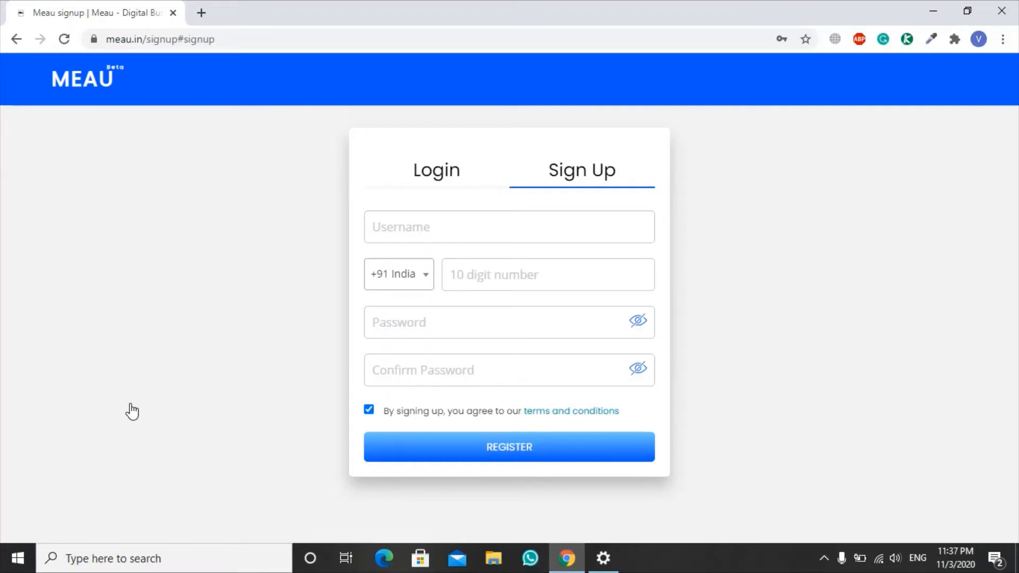
left_click(476, 232)
type("VIB")
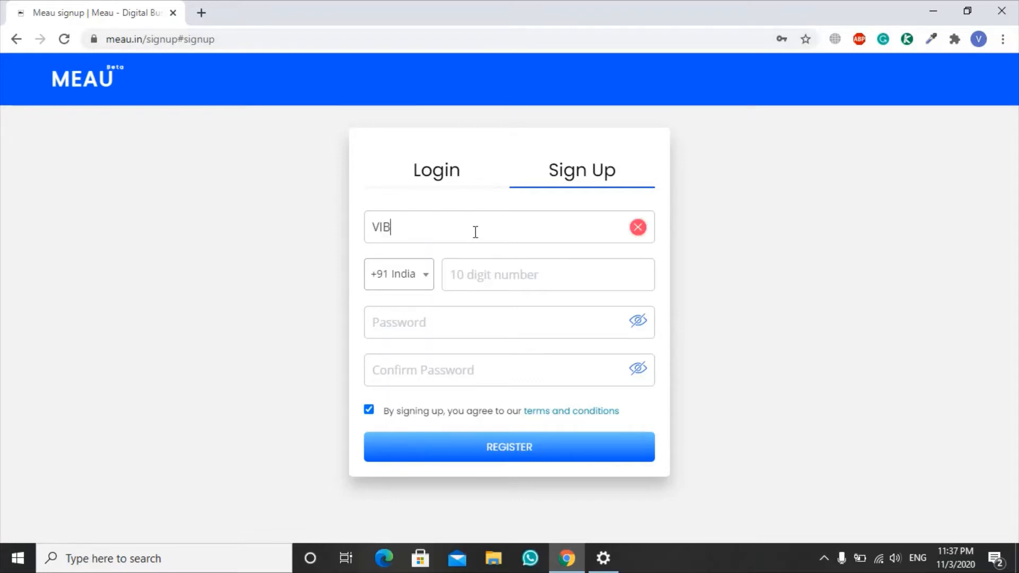
type("H")
key("BackSpace")
key("BackSpace")
key("BackSpace")
key("BackSpace")
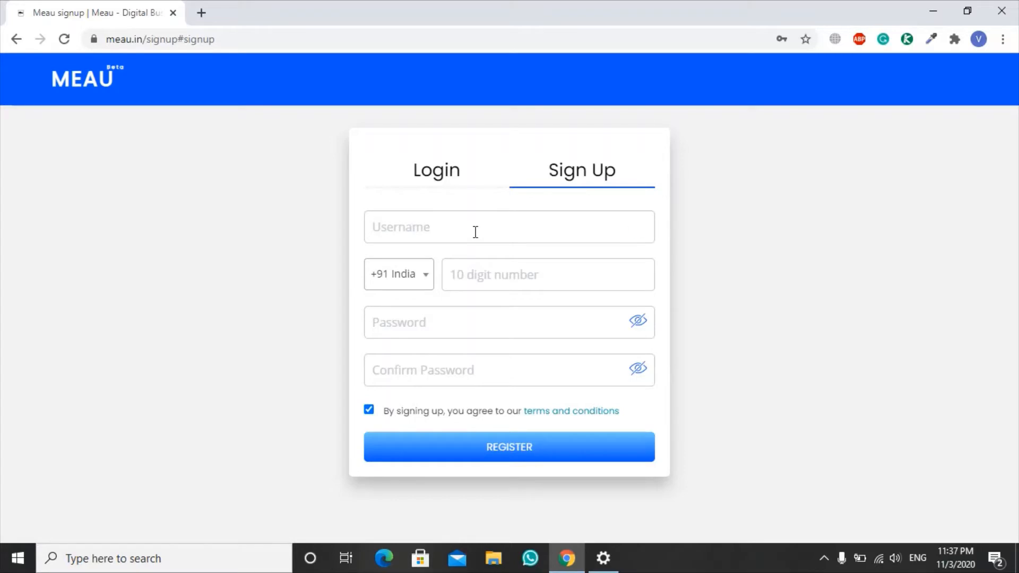
- In a new browser tab, enter a sample profile address consisting of meau.in/ and a first name, without loading it
left_click(201, 13)
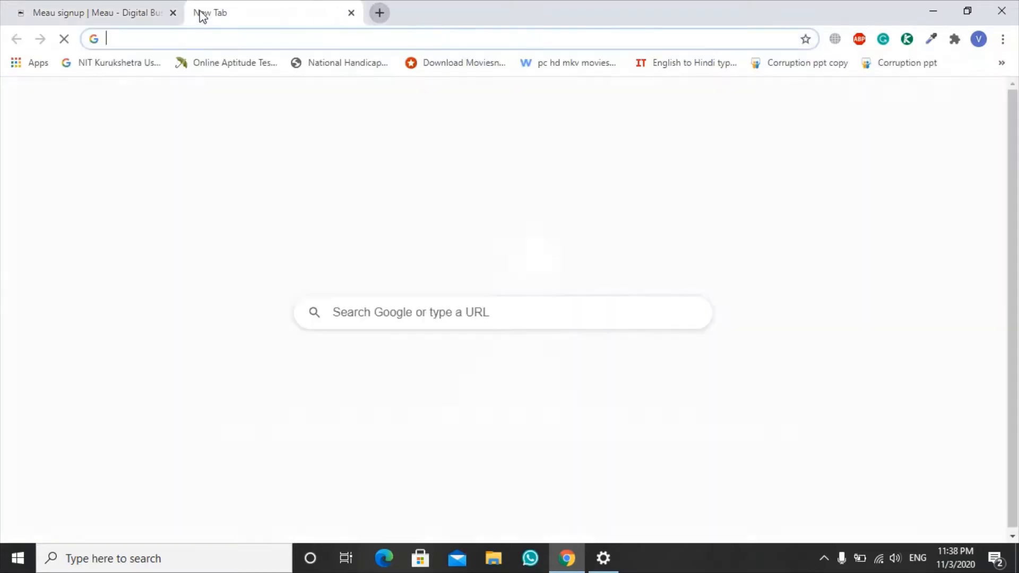
type("meau.in")
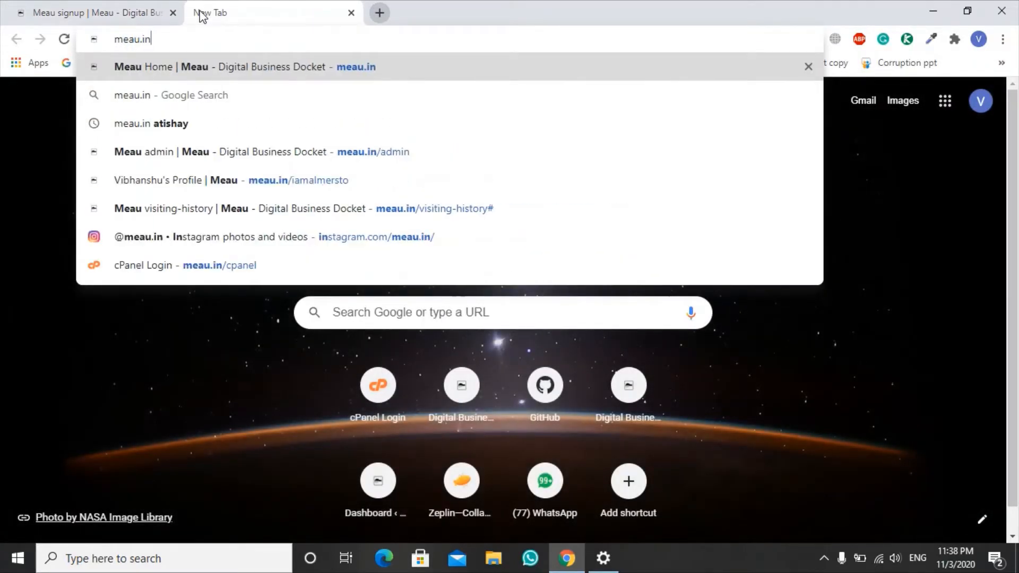
type("/vibh")
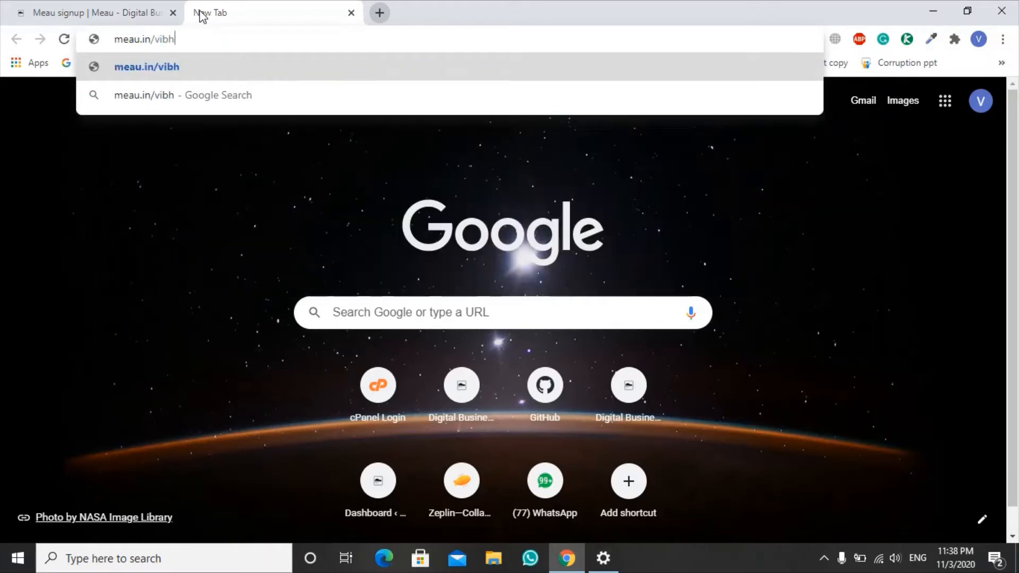
type("anshu")
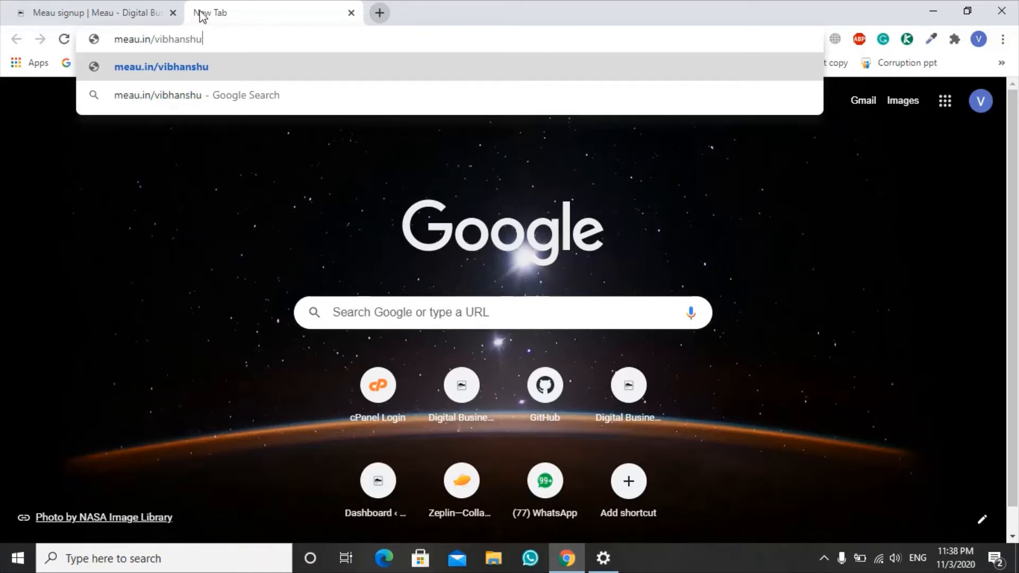
- Replace the name after meau.in/ in the sample profile address with a different first name, without loading it
key("BackSpace")
key("BackSpace")
key("BackSpace")
key("BackSpace")
key("BackSpace")
key("BackSpace")
key("BackSpace")
key("BackSpace")
key("BackSpace")
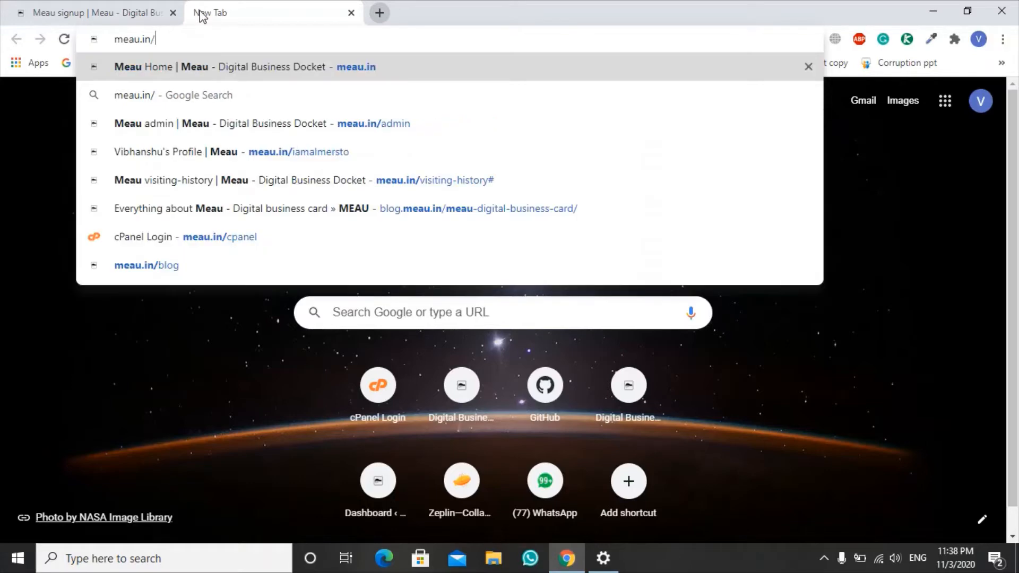
type("r")
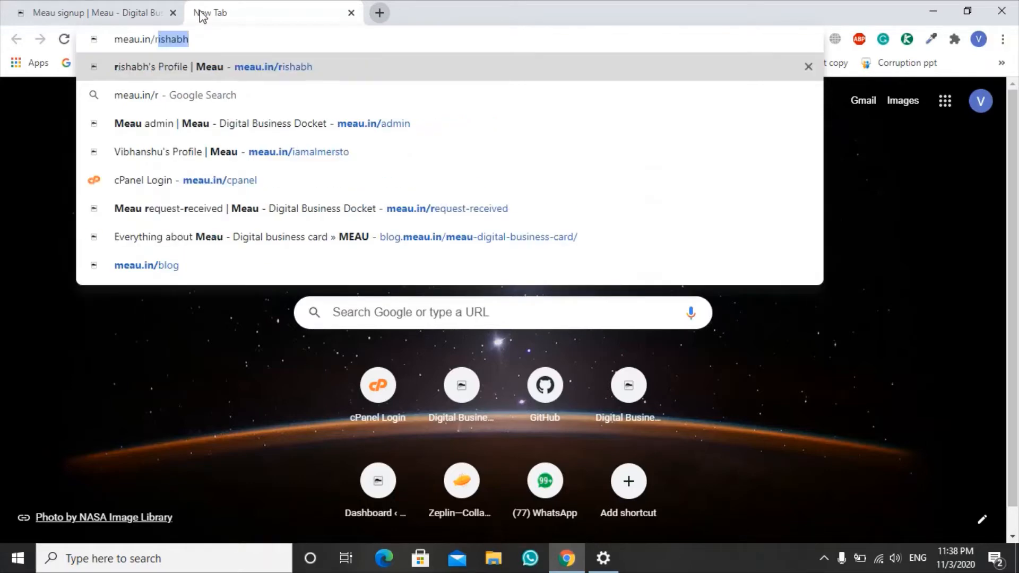
type("ishabh")
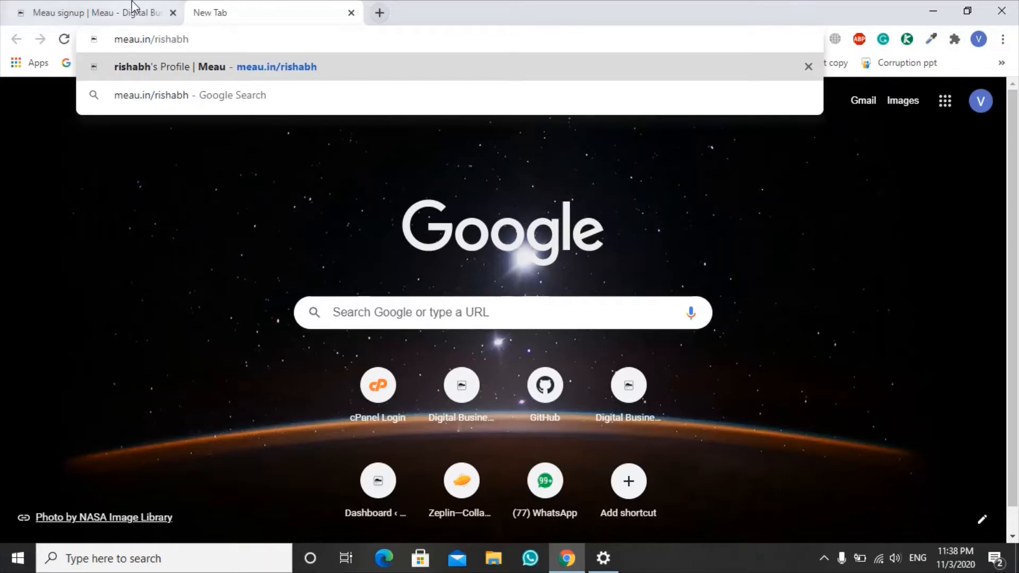
- Return to the Meau sign-up page and enter a username for the new account, leaving the phone number empty
left_click(112, 8)
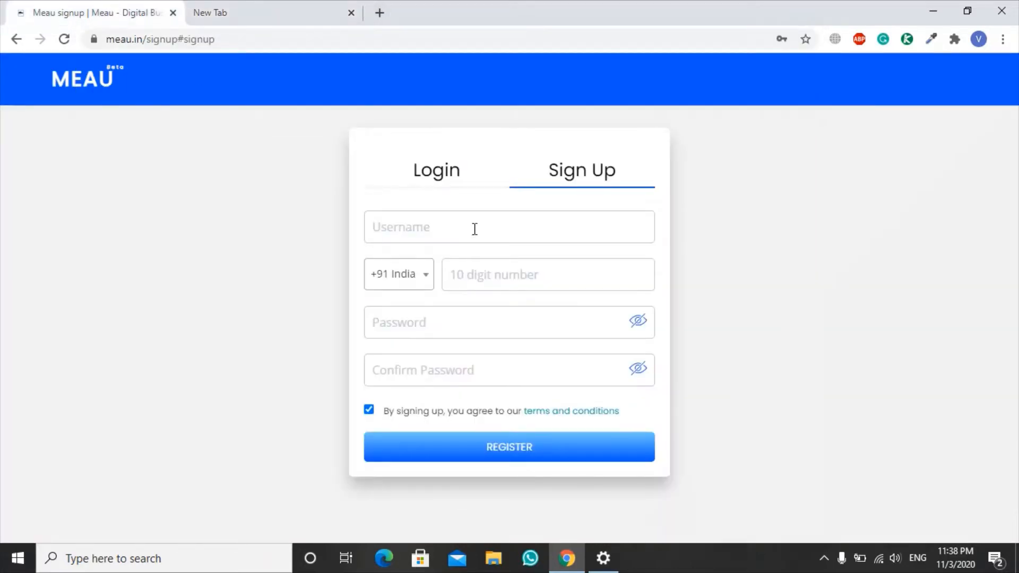
type("b")
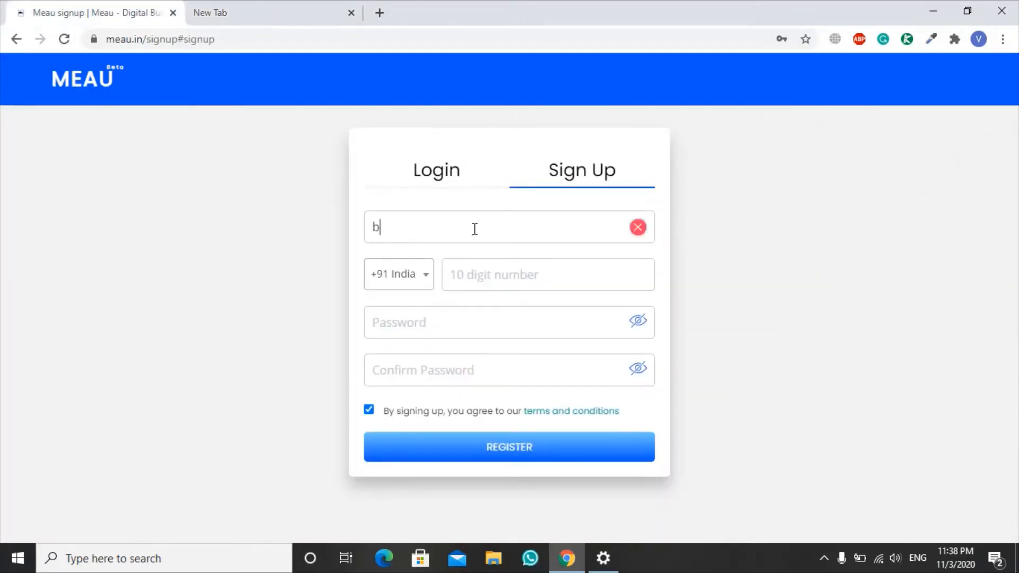
type("harat_2")
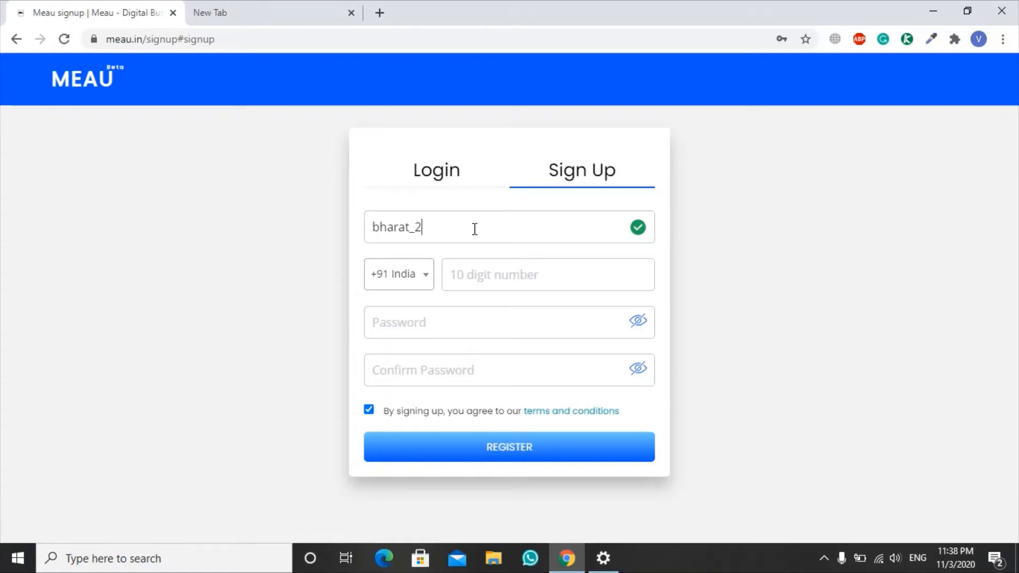
left_click(501, 275)
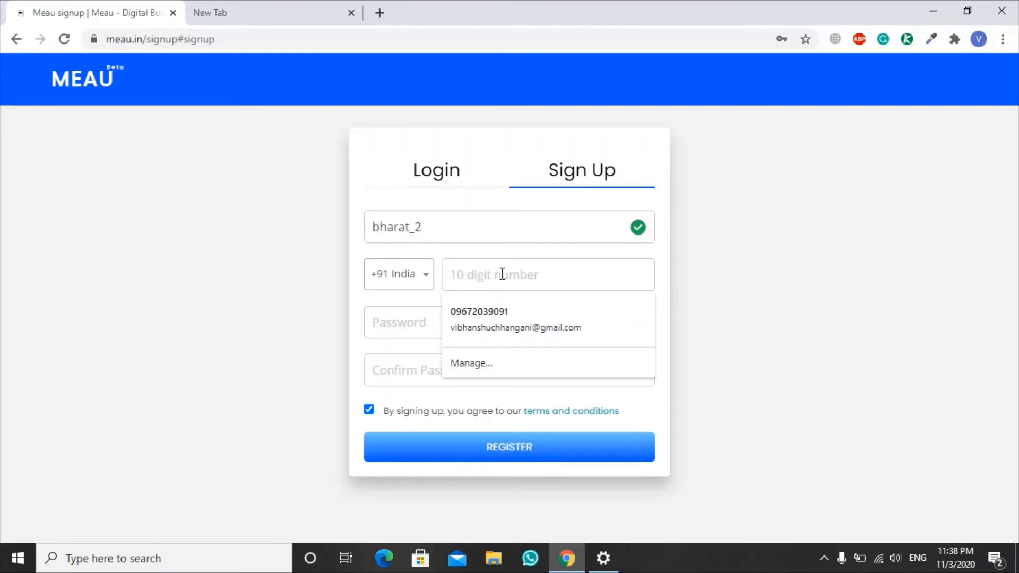
left_click(764, 277)
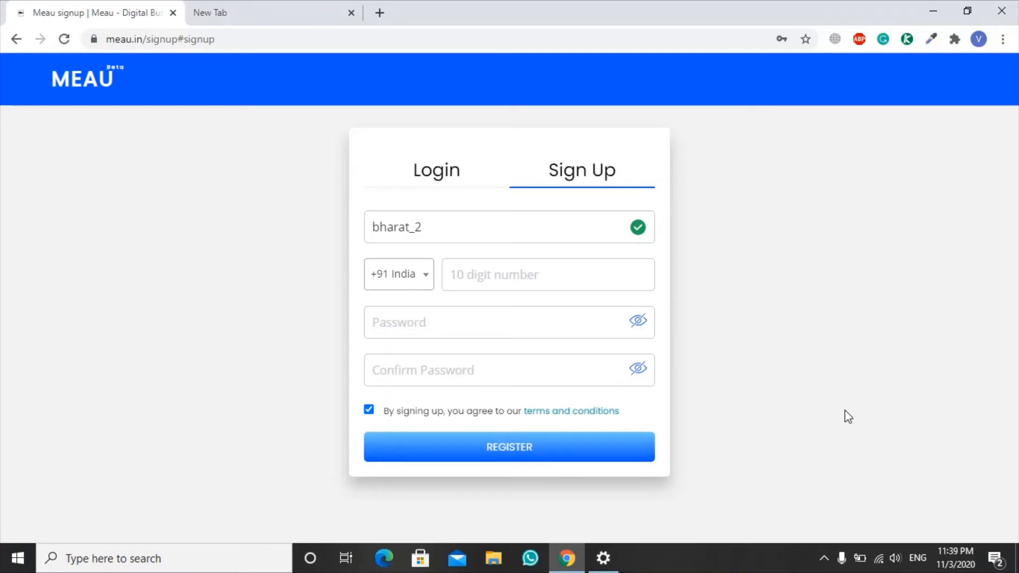
- Switch from sign-up to the login form, discarding the entered data, and log in with the prefilled account credentials
left_click(446, 182)
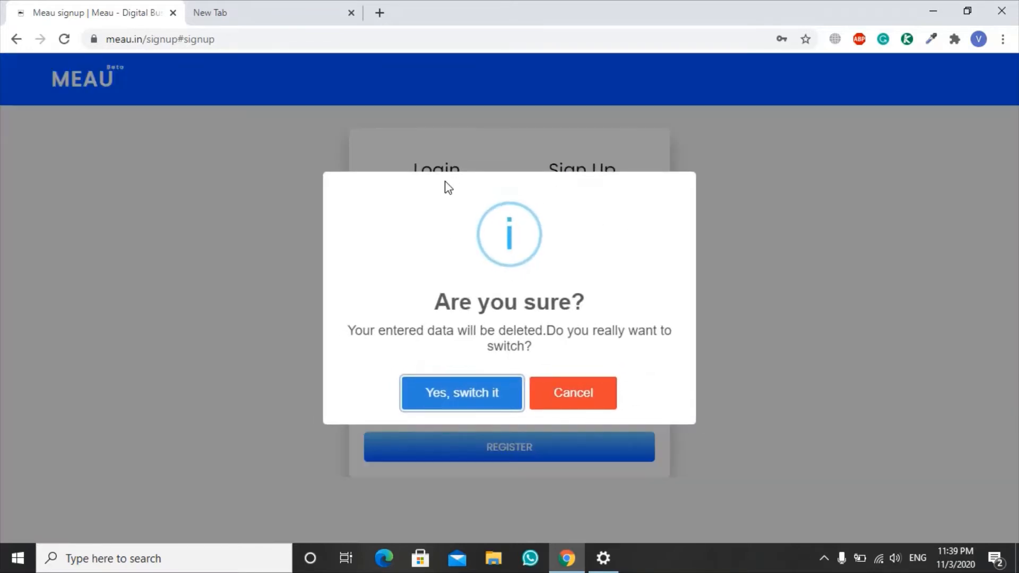
left_click(486, 398)
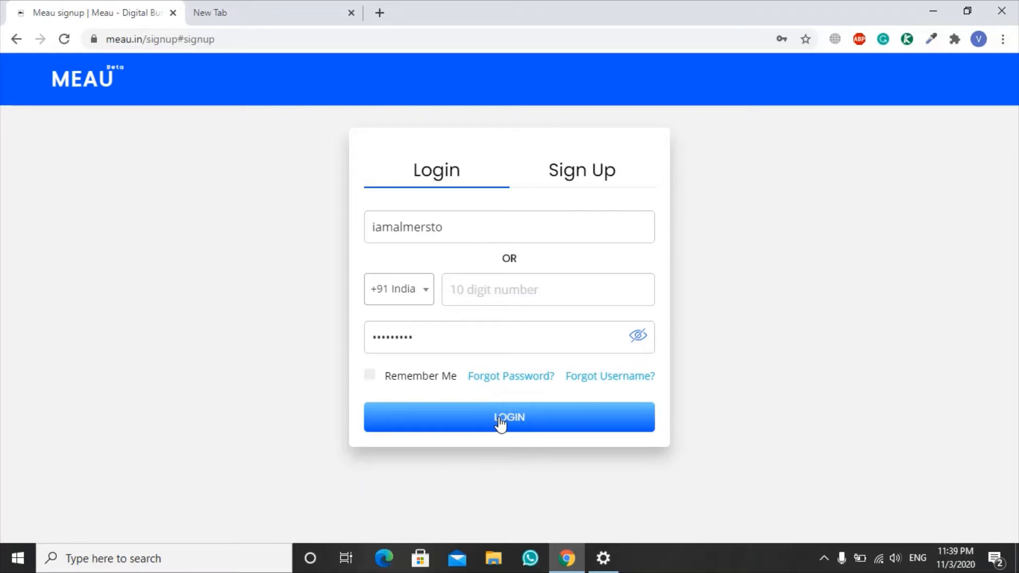
left_click(499, 423)
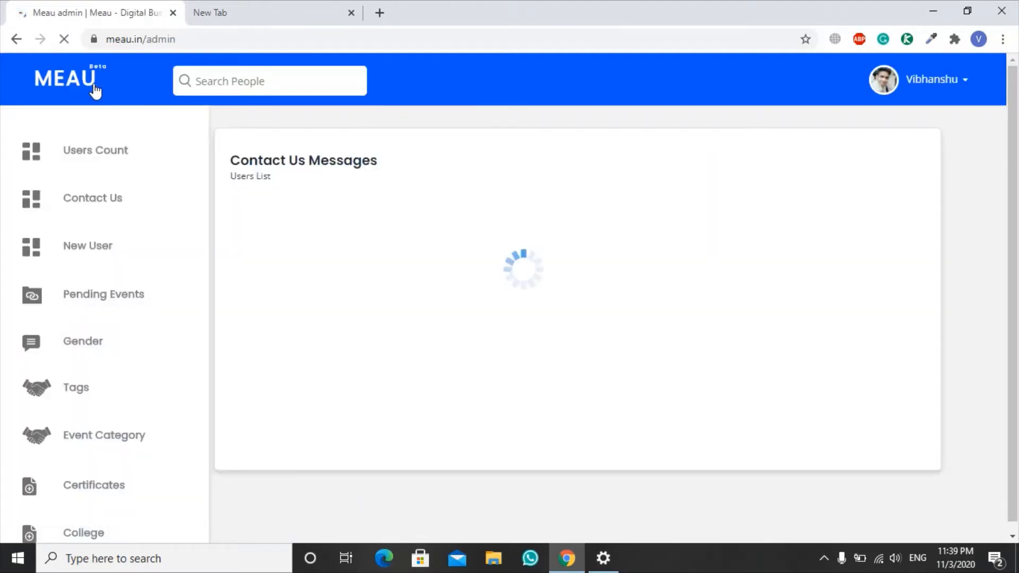
- Go from the admin page to the account's dashboard and open the Basic Details form under My Details
left_click(95, 92)
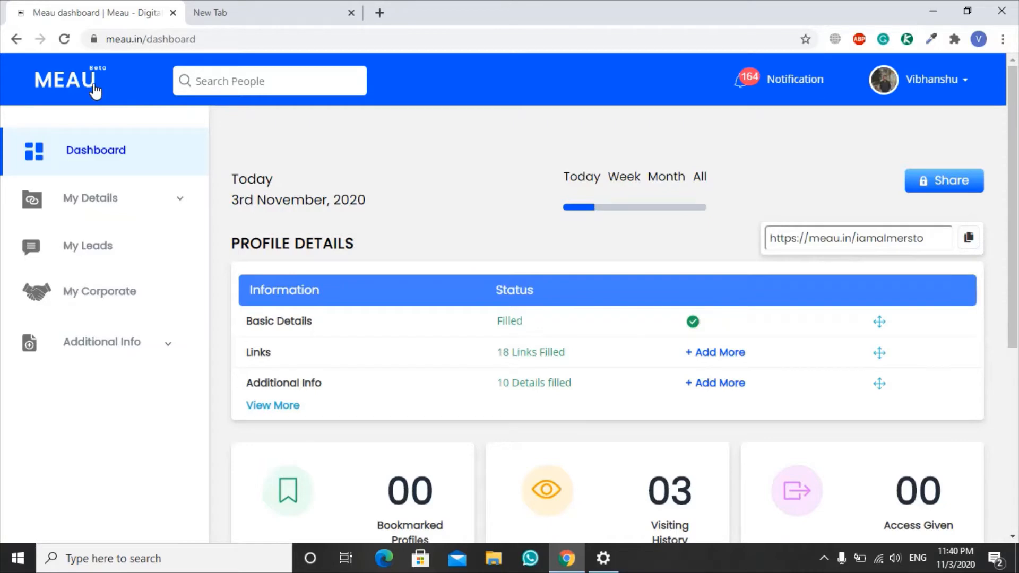
left_click(109, 206)
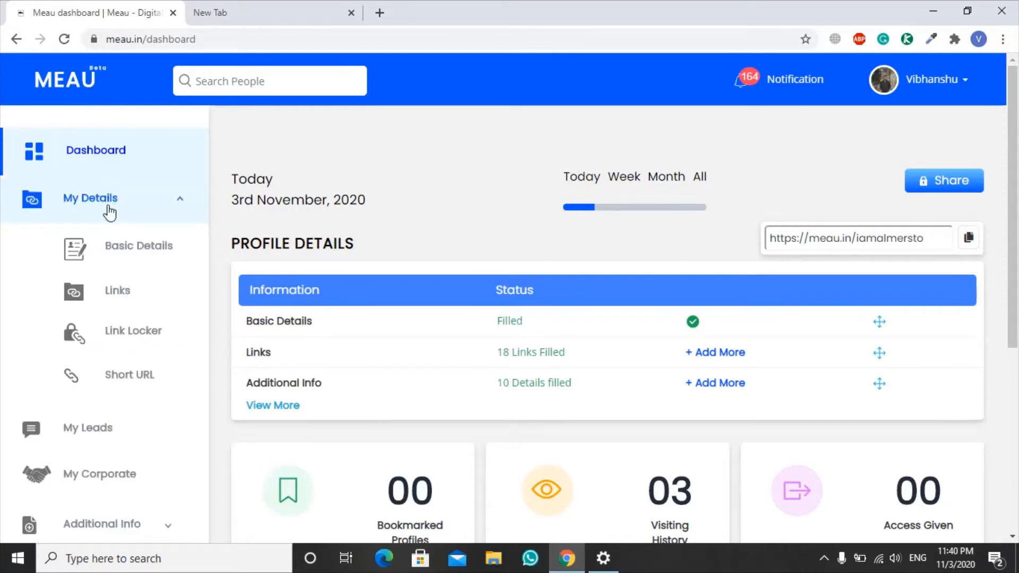
left_click(134, 256)
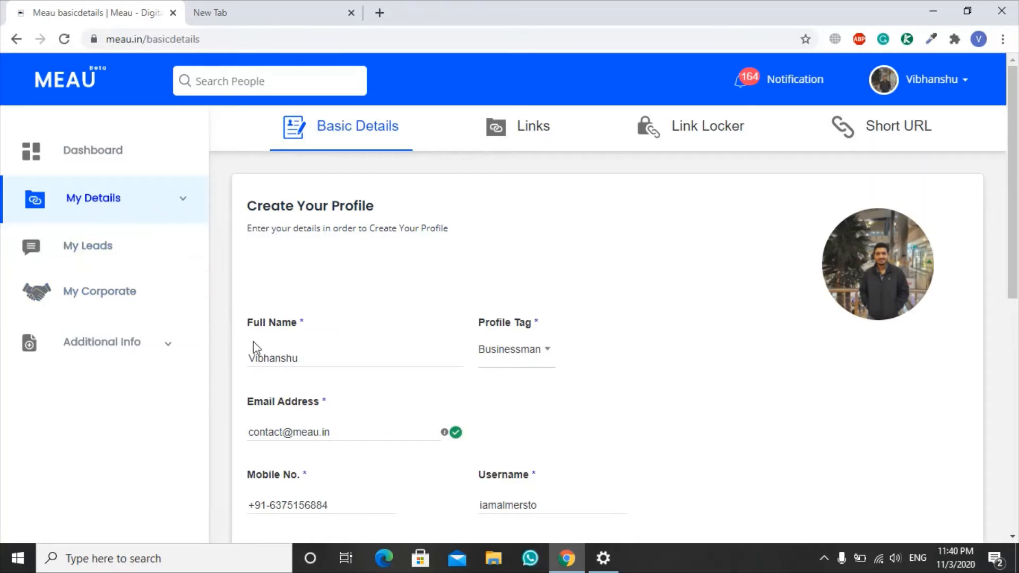
- Look through the Profile Tag choices, keeping Businessman, and examine the contact fields of the Basic Details form
left_click(492, 366)
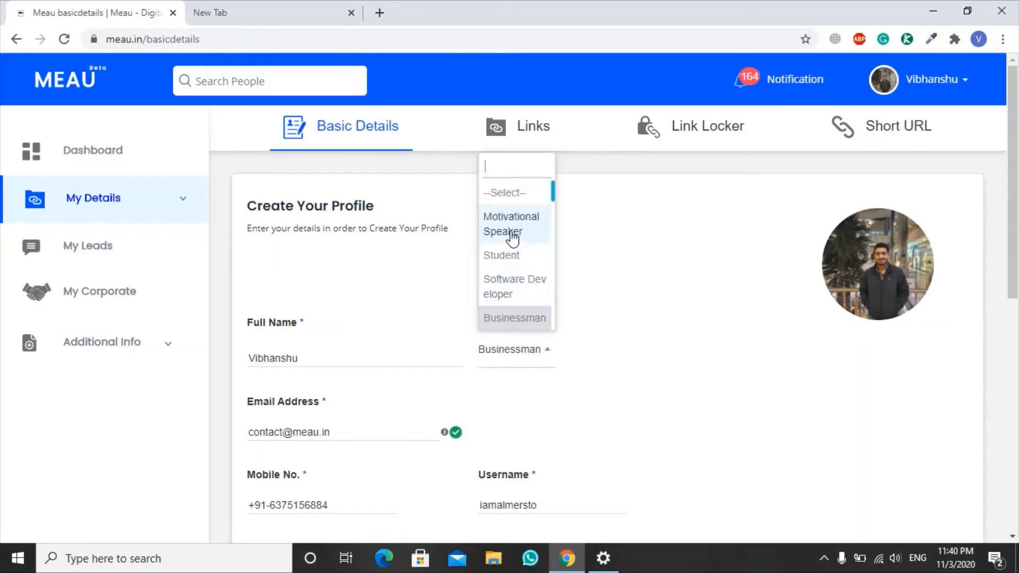
left_click(524, 319)
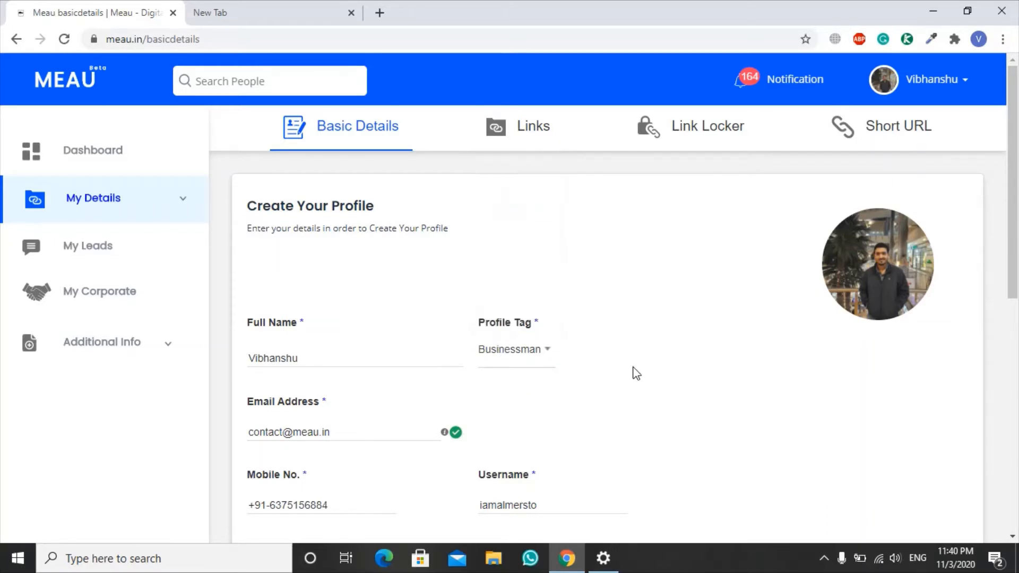
scroll(669, 391, "down", 2)
scroll(670, 393, "down", 1)
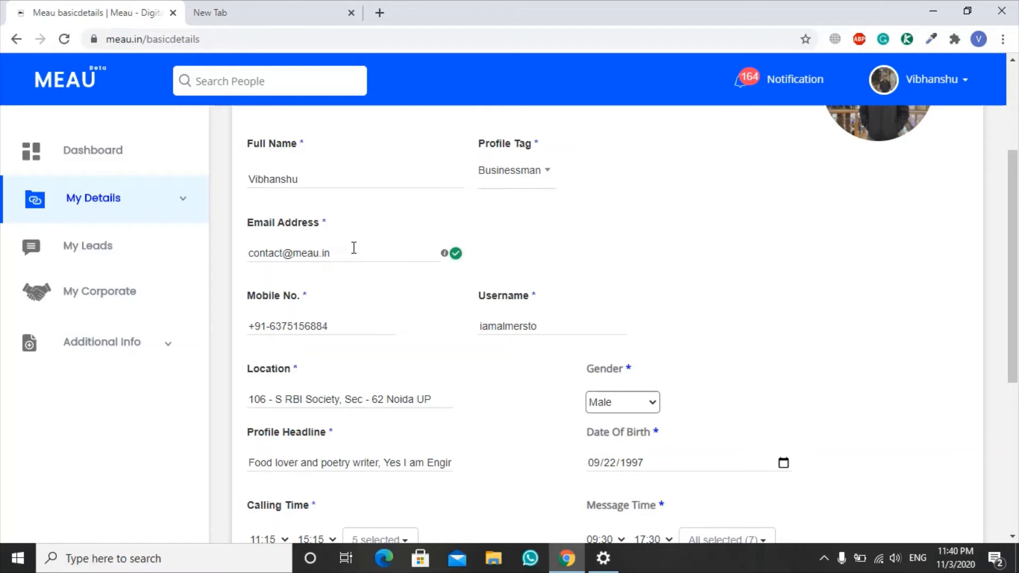
left_click_drag(332, 253, 297, 247)
left_click(657, 267)
scroll(1014, 250, "up", 2)
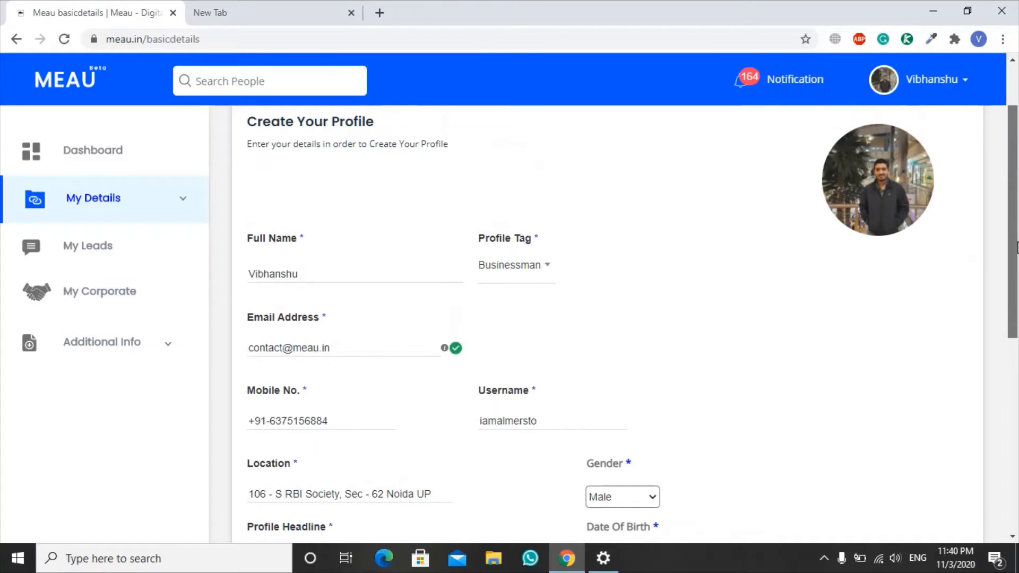
- Show the profile photo's options and review the rest of the Basic Details form, including the calling, message and office times
left_click(884, 199)
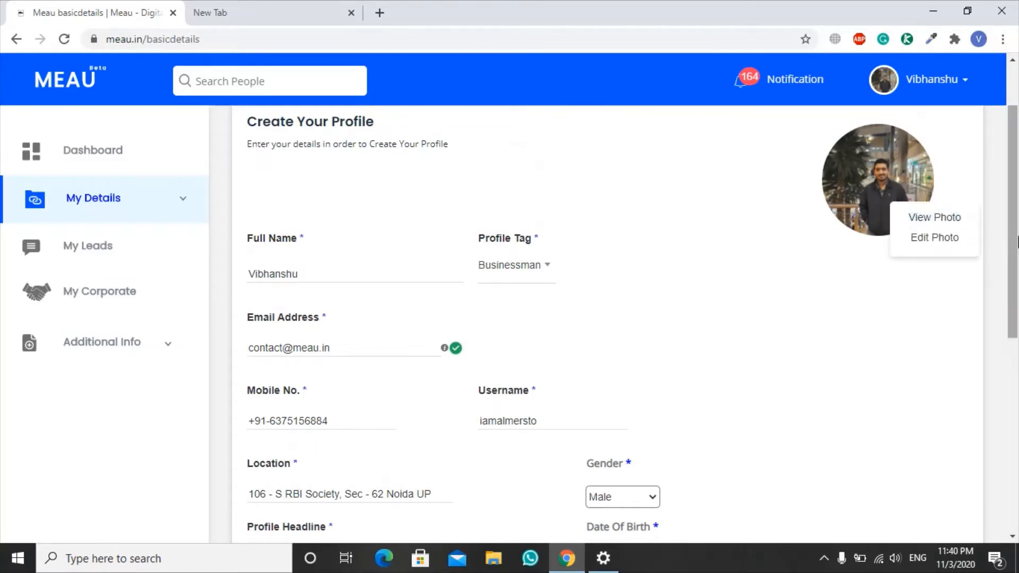
left_click_drag(1010, 242, 1005, 385)
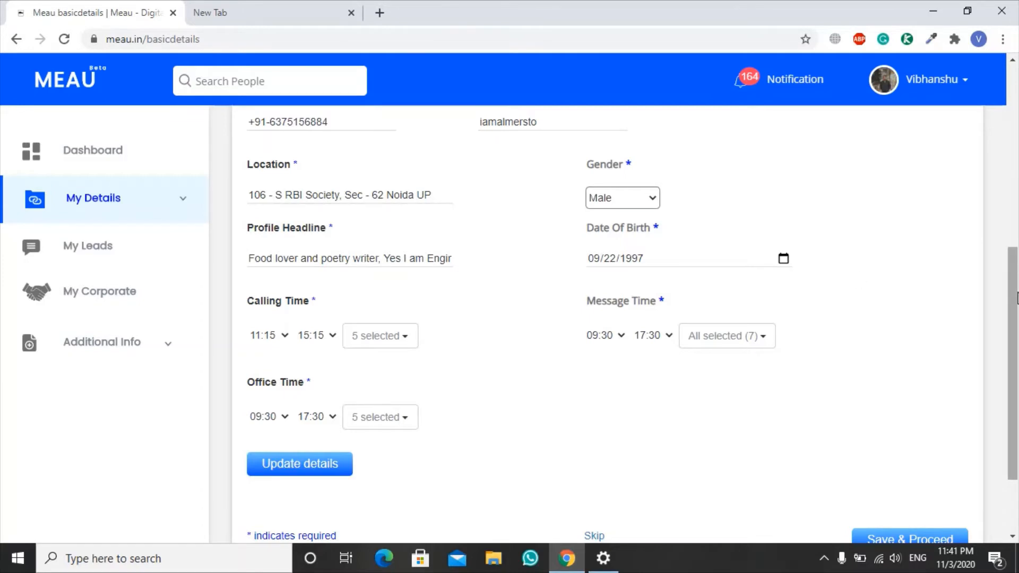
left_click_drag(1017, 298, 1015, 110)
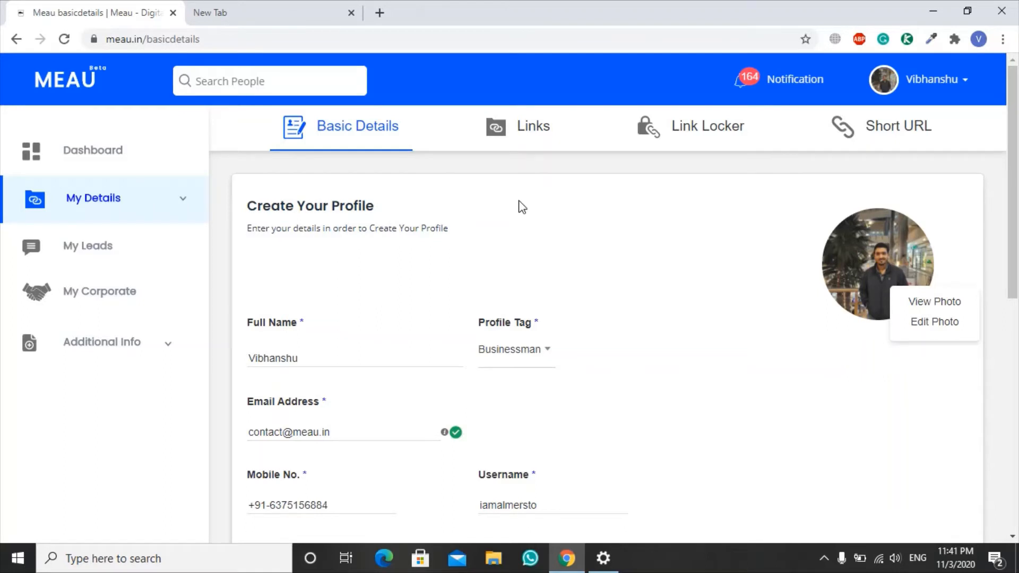
- Open the Links section of My Details and review the saved platform links with their profile and access settings
left_click(518, 134)
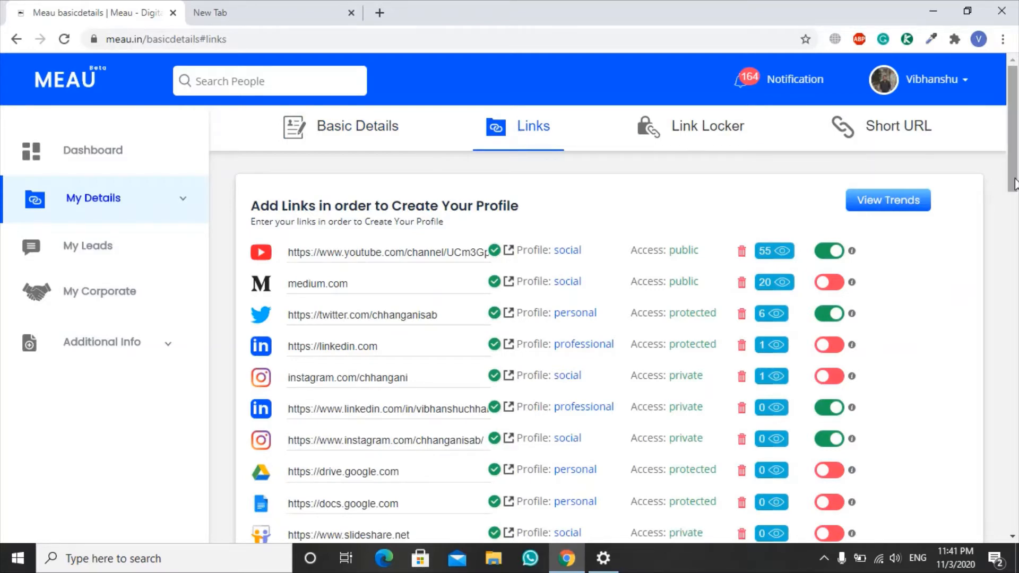
mouse_move(1015, 185)
left_mouse_down()
mouse_move(1016, 243)
mouse_move(1016, 188)
mouse_move(1017, 214)
mouse_move(1017, 204)
left_mouse_up()
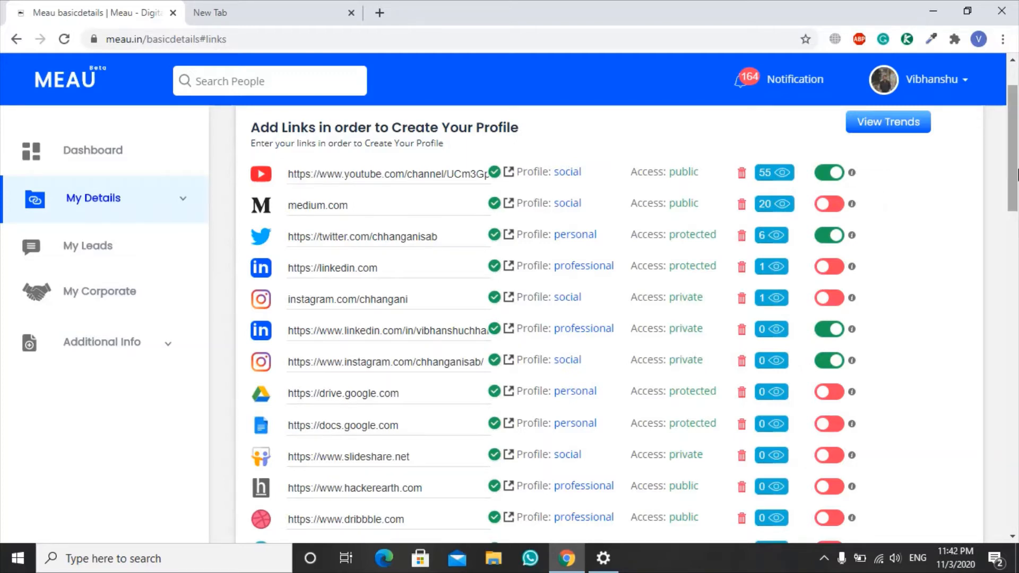
left_click_drag(1014, 175, 1016, 253)
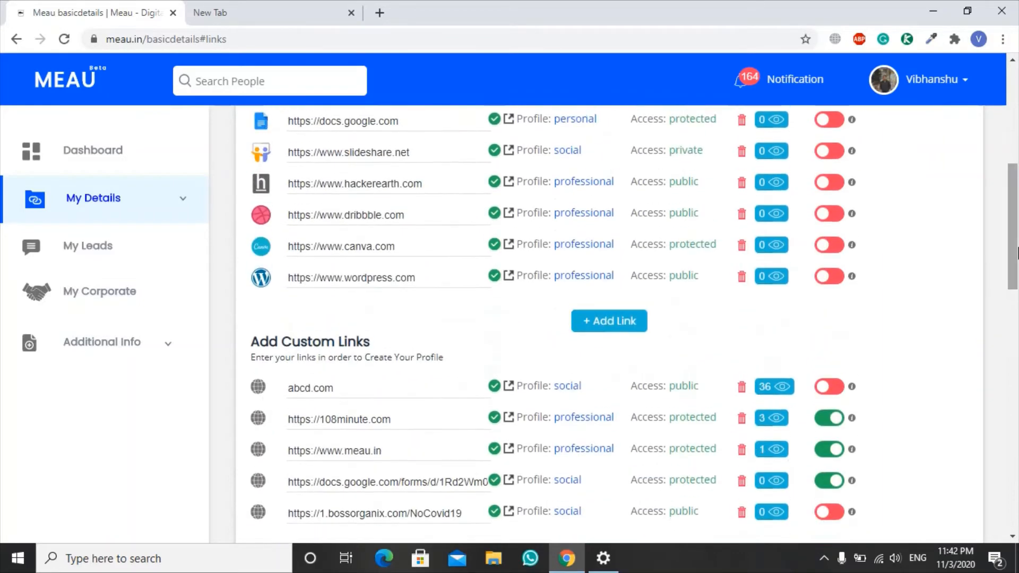
- Add a blank platform link entry and view its list of available platforms without choosing one
left_click(605, 322)
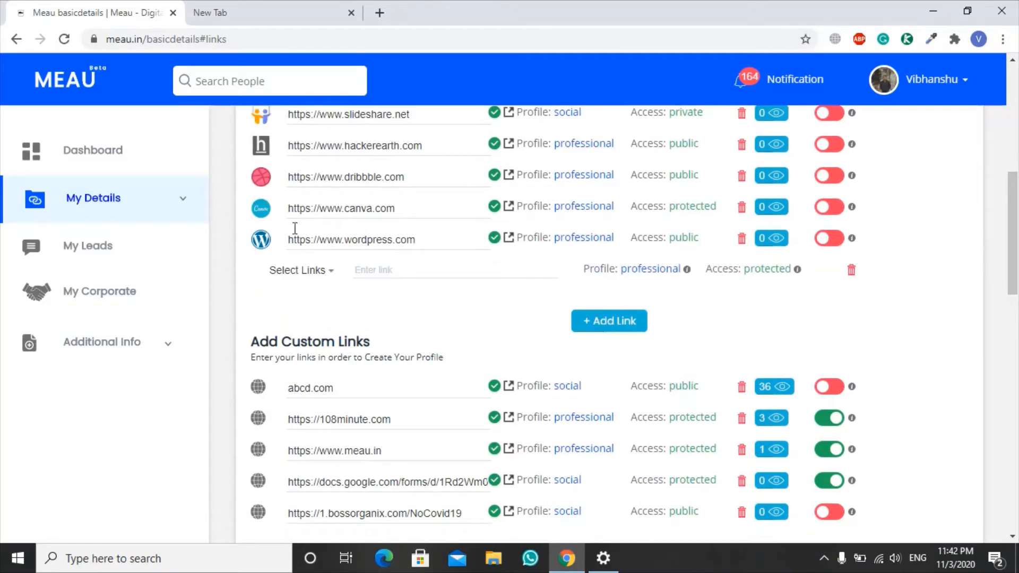
left_click(319, 271)
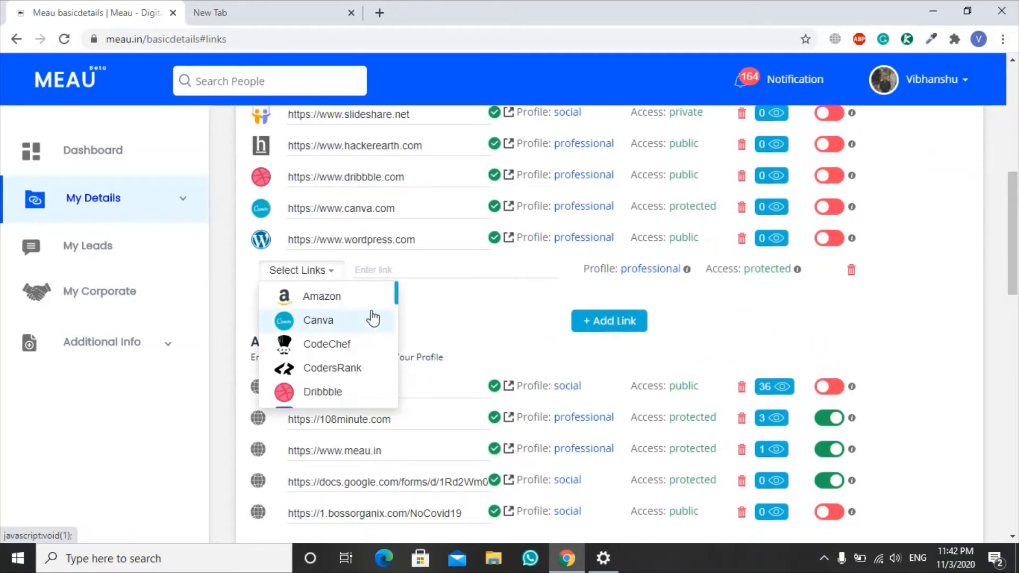
left_click(460, 301)
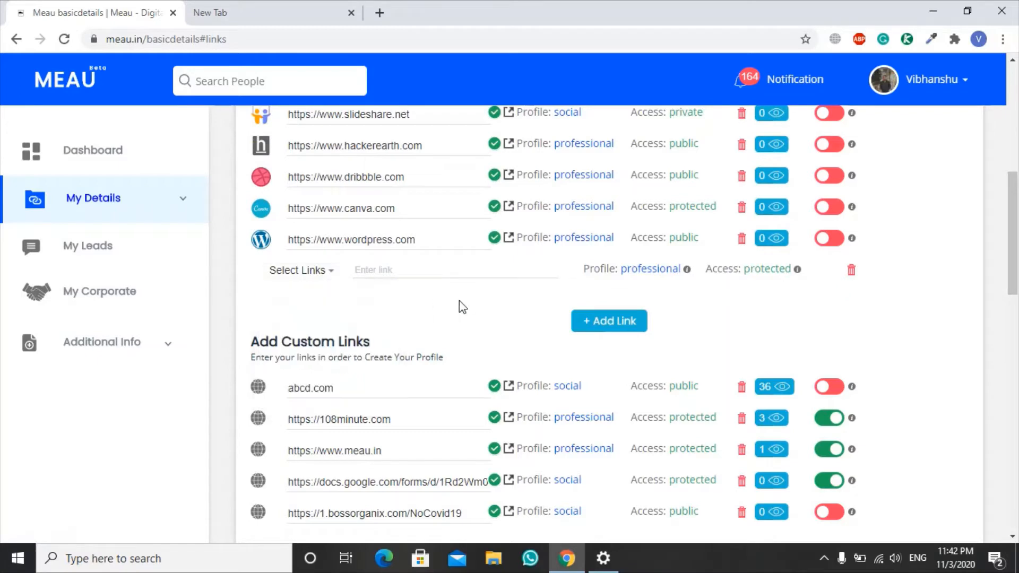
- Expand the new link entry's profile and access options, keeping Professional and Protected and leaving the description empty
left_click(652, 269)
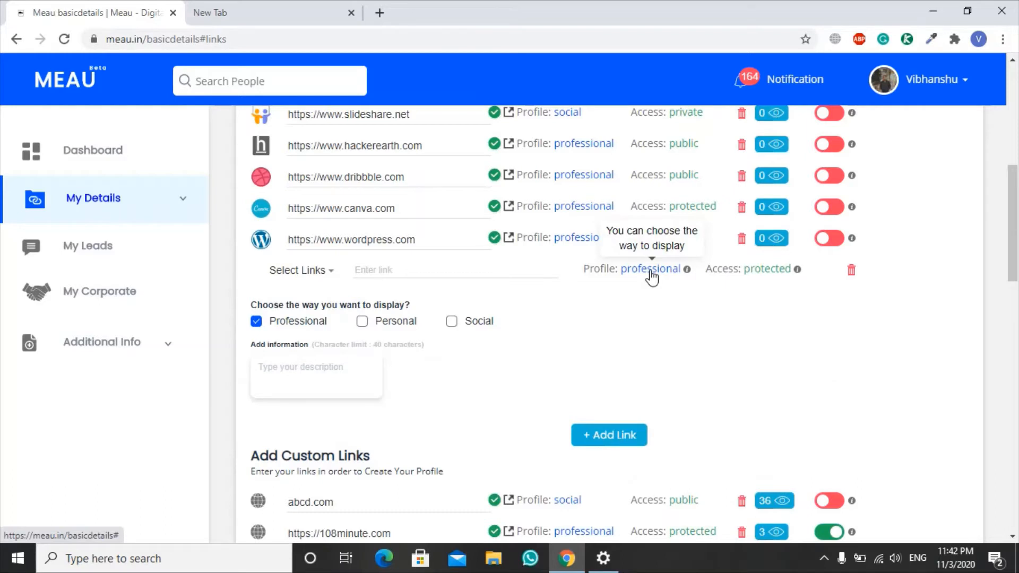
left_click(766, 271)
left_click(317, 445)
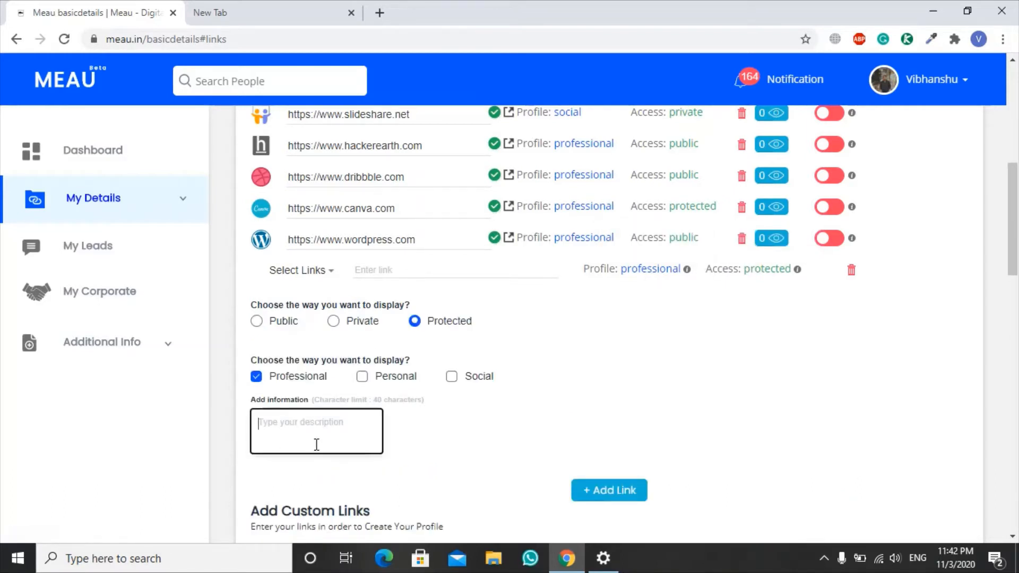
left_click(719, 441)
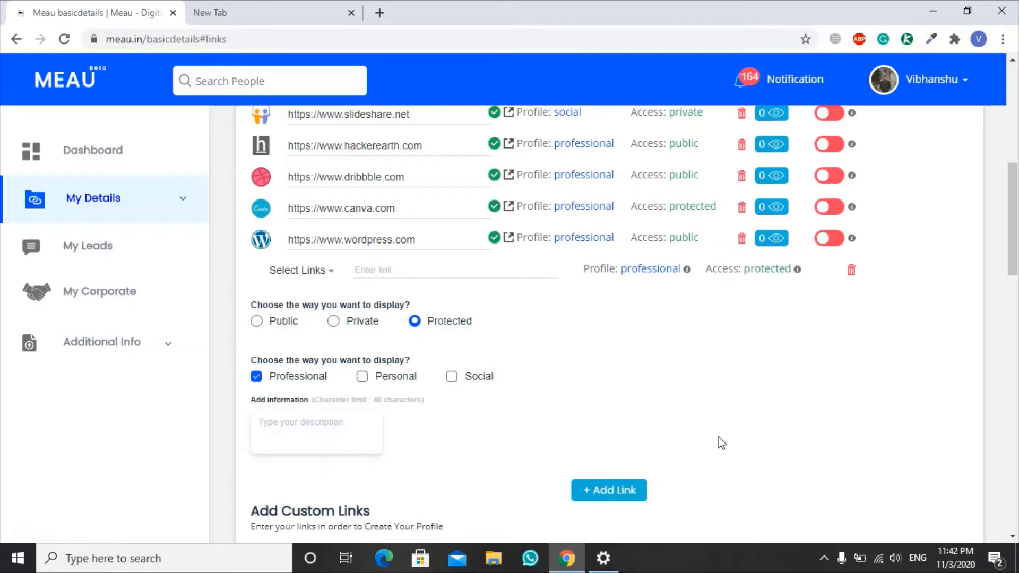
- Add a blank custom link entry and a blank email entry, leaving both with their default display options
scroll(720, 443, "down", 2)
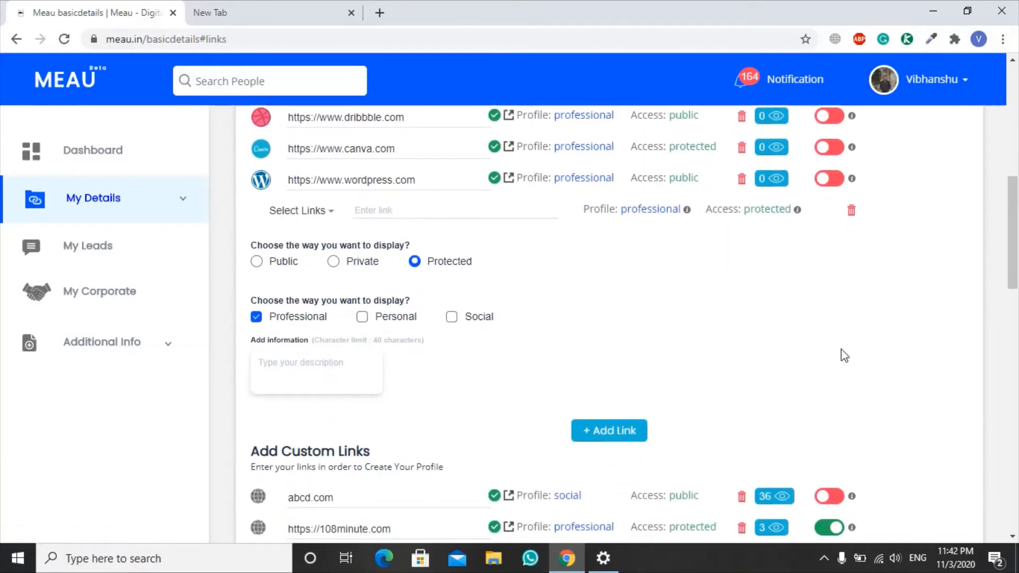
scroll(844, 355, "down", 7)
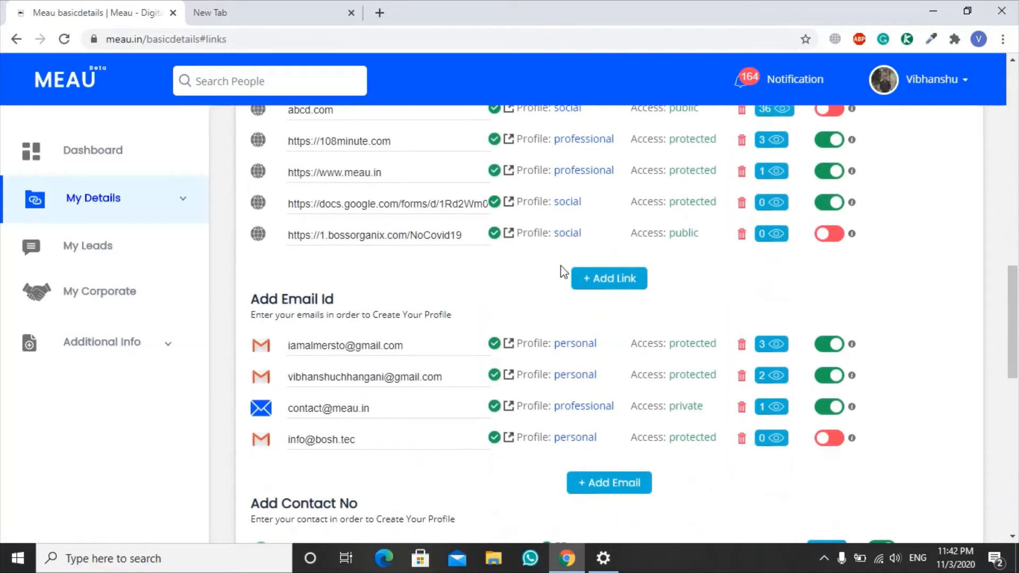
left_click(625, 278)
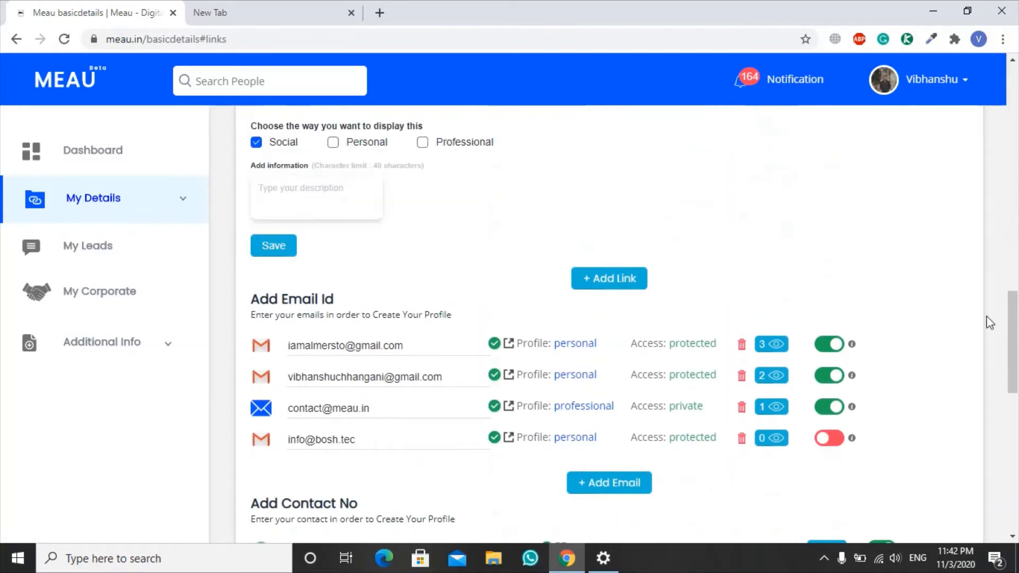
scroll(989, 322, "up", 3)
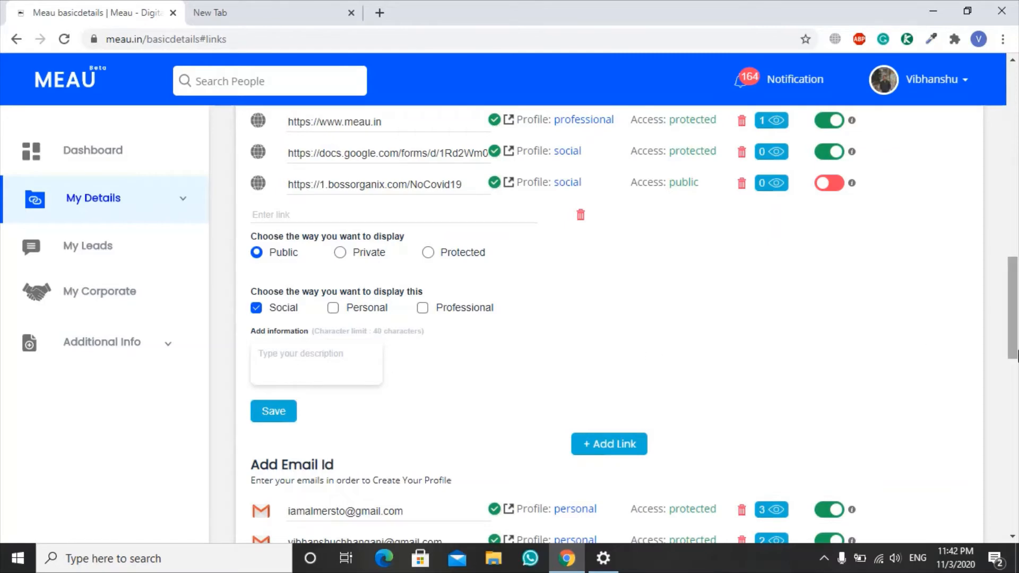
left_click_drag(1013, 355, 1015, 395)
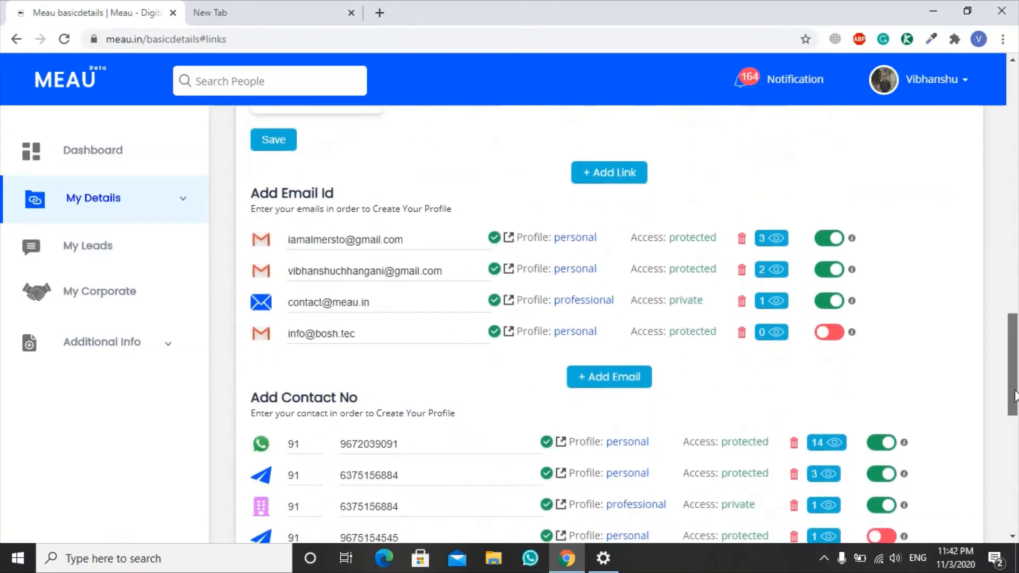
left_click(609, 375)
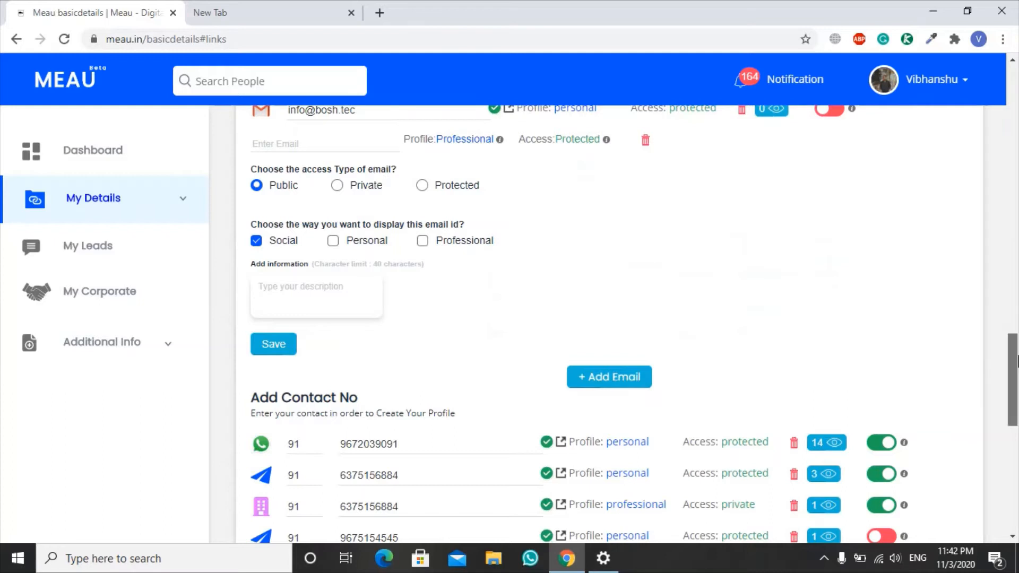
- Add a blank contact number entry and look through its contact types without choosing one
left_click_drag(1016, 366, 1016, 405)
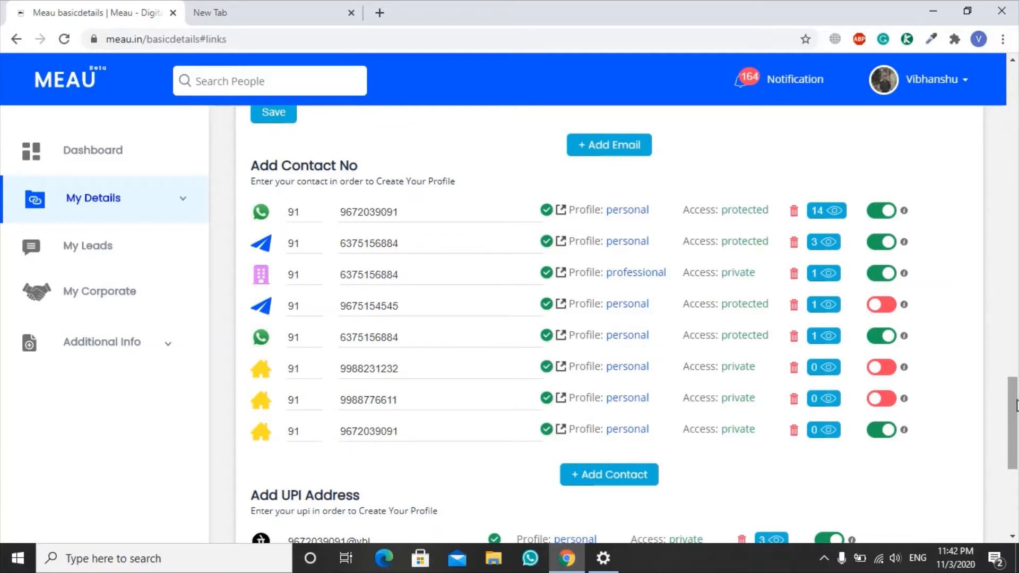
left_click_drag(1014, 421, 1015, 442)
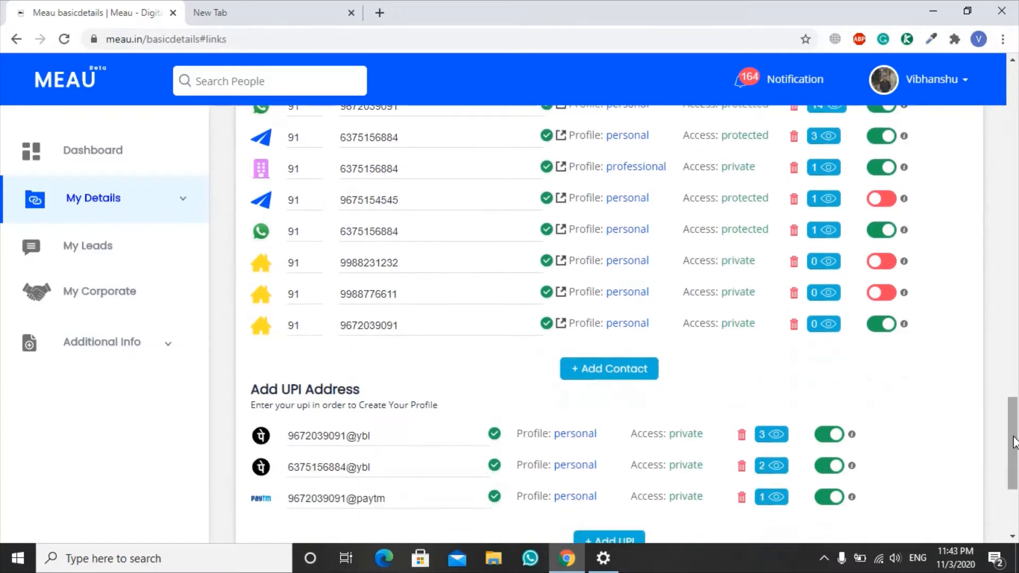
left_click(618, 370)
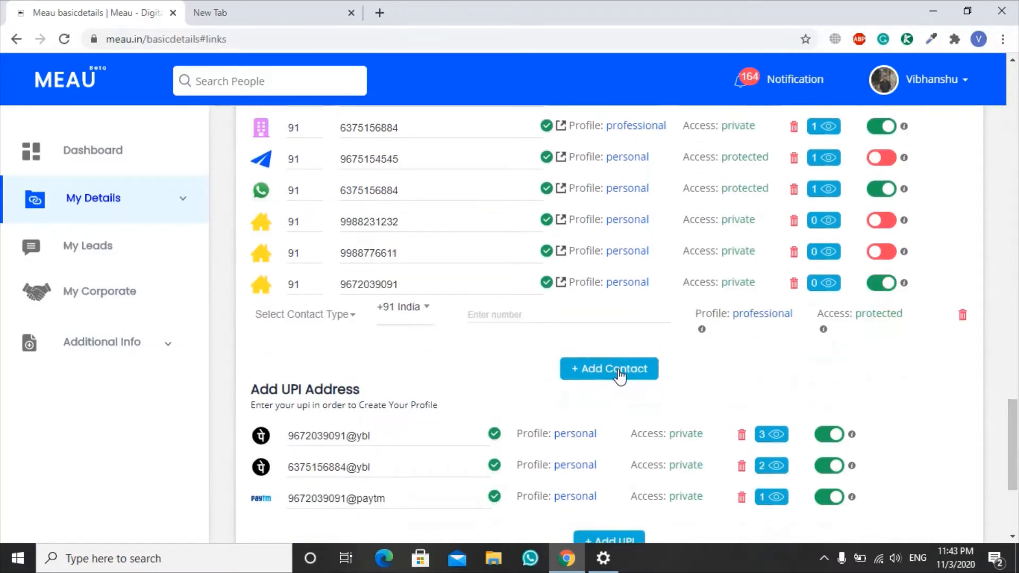
left_click(322, 321)
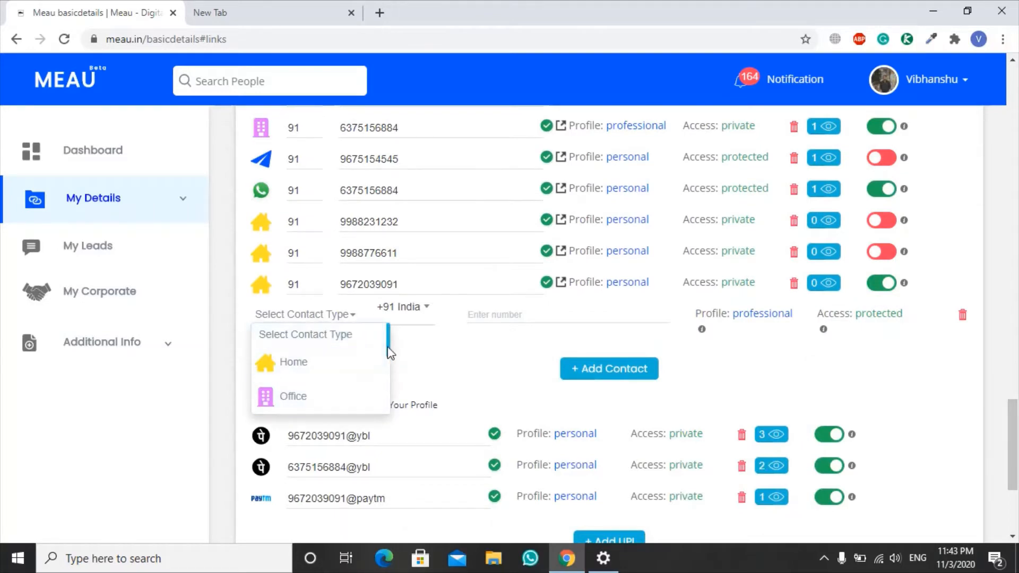
left_click_drag(388, 348, 388, 315)
left_click(328, 316)
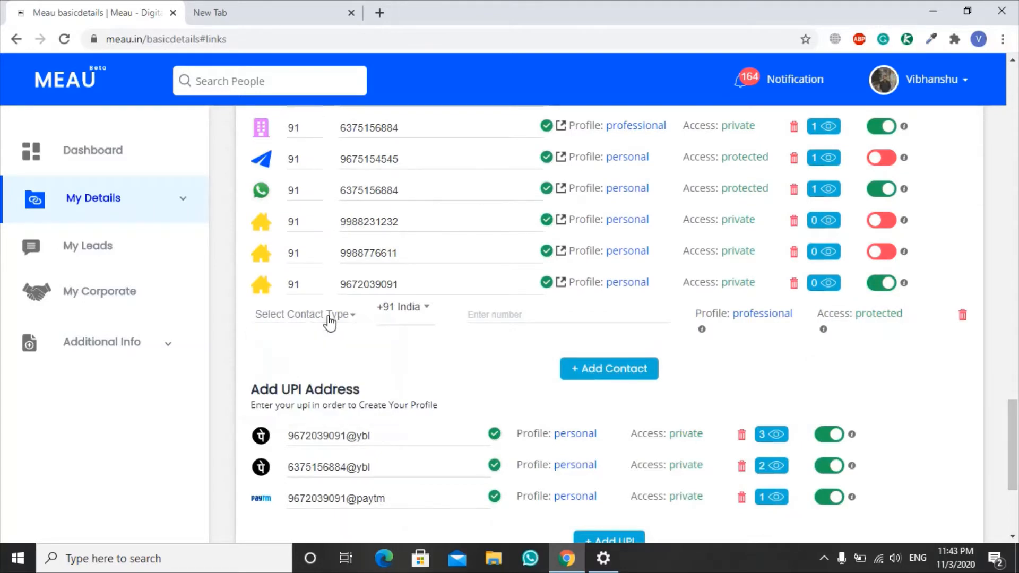
- Examine the saved UPI addresses and their profile and access settings
scroll(495, 365, "down", 3)
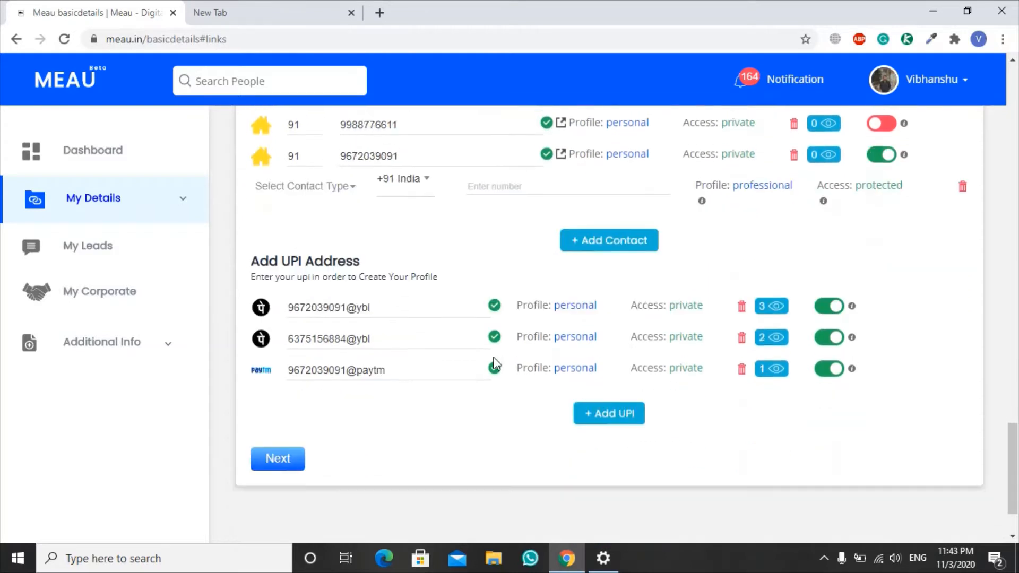
scroll(495, 364, "down", 2)
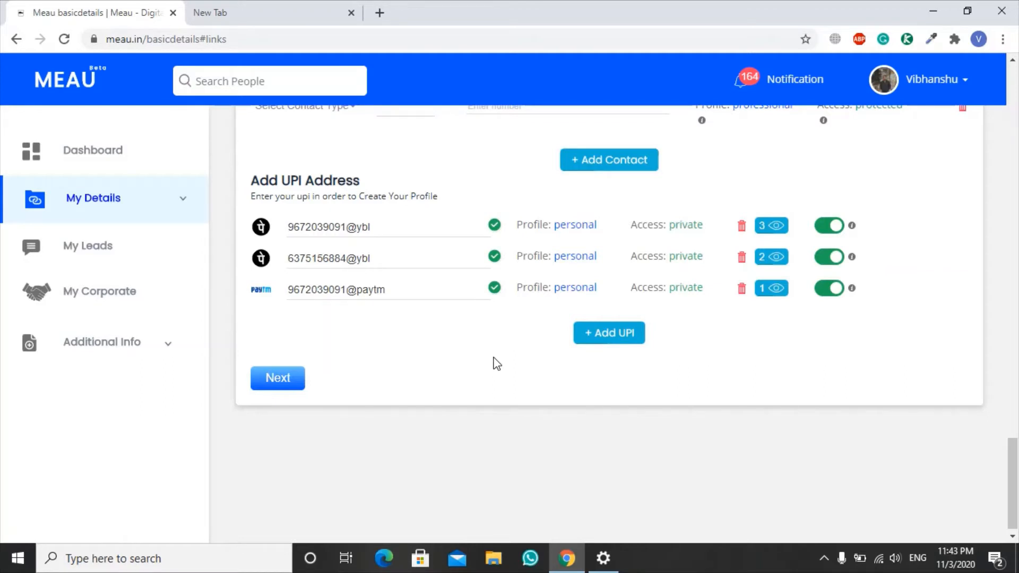
- Toggle the first UPI address's visibility off and on, and try Protected access before returning it to Private
left_click(824, 232)
left_click(833, 227)
left_click(684, 231)
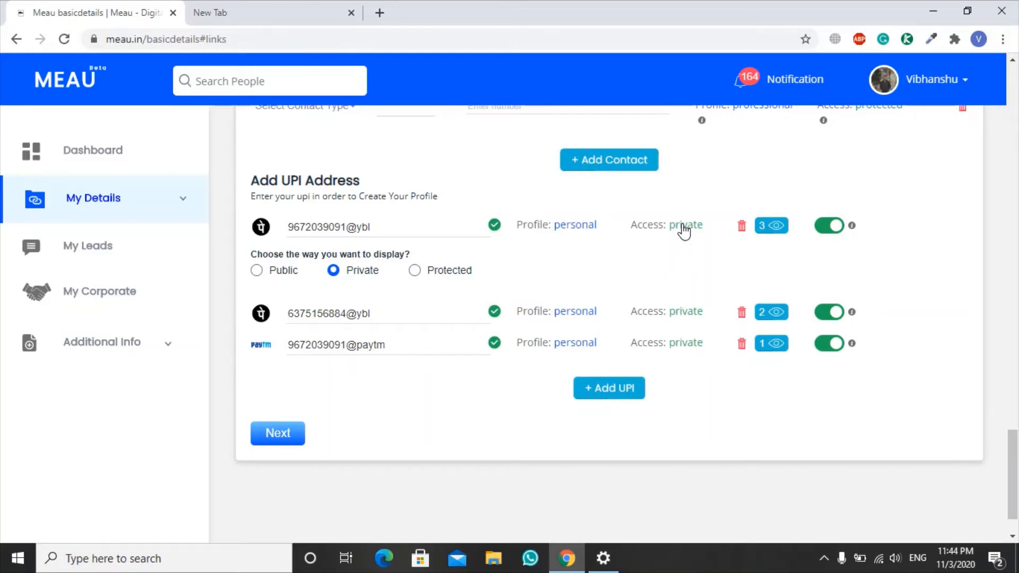
left_click(415, 272)
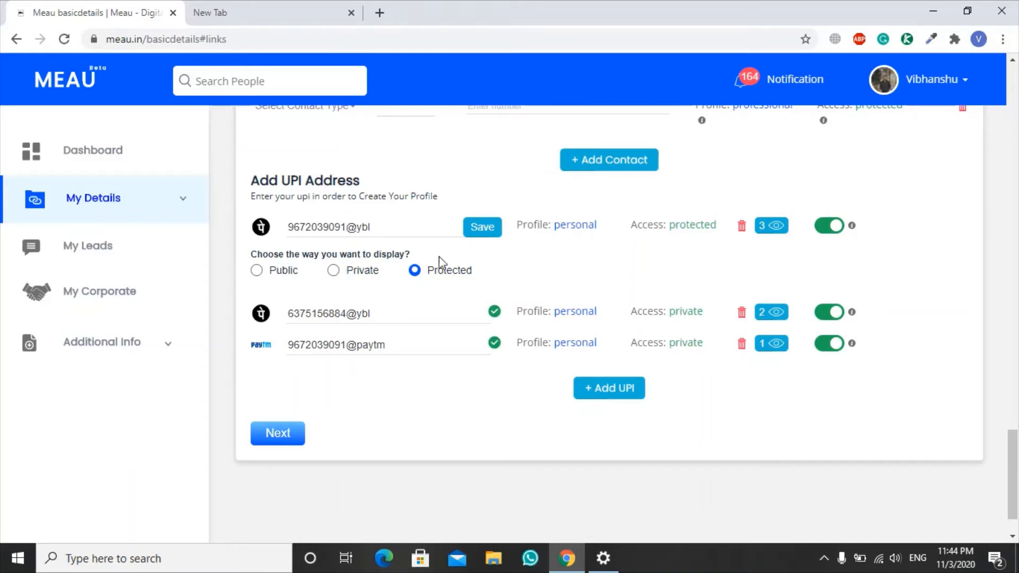
left_click(334, 271)
left_click_drag(371, 227, 287, 228)
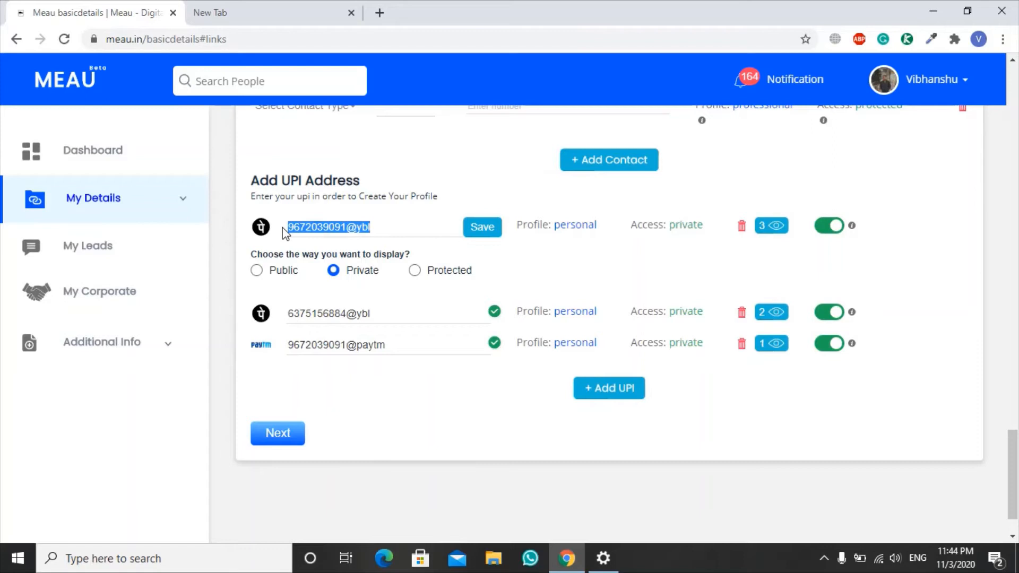
left_click(574, 258)
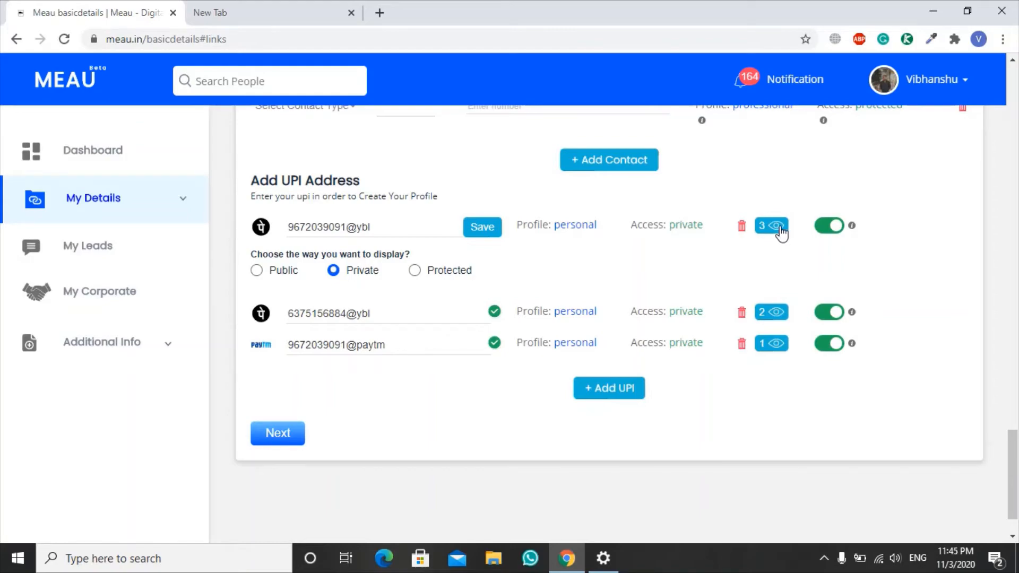
- Examine the YouTube link's click chart and full visitor list, and close its statistics
left_click_drag(1012, 467, 1016, 90)
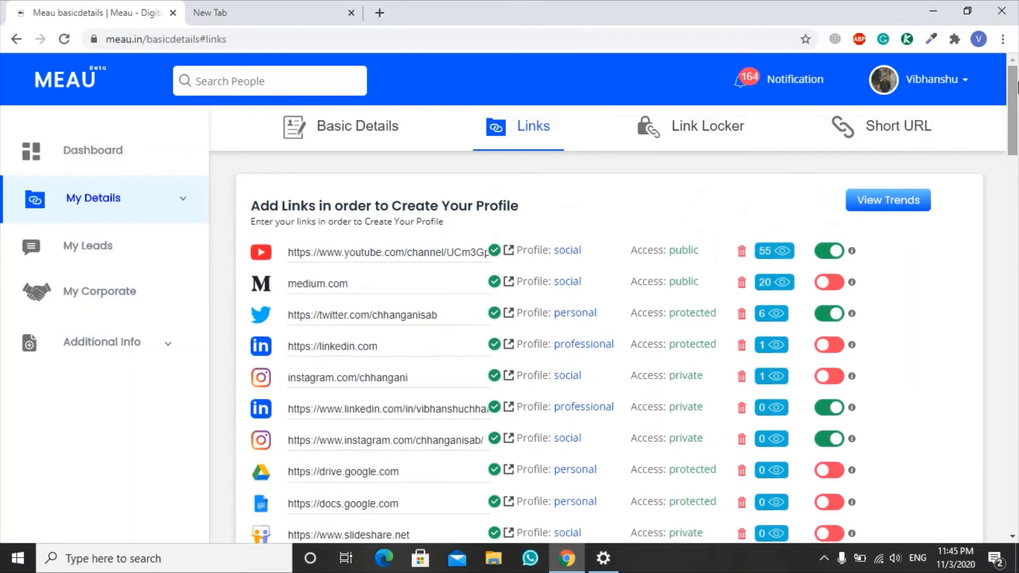
left_click(778, 253)
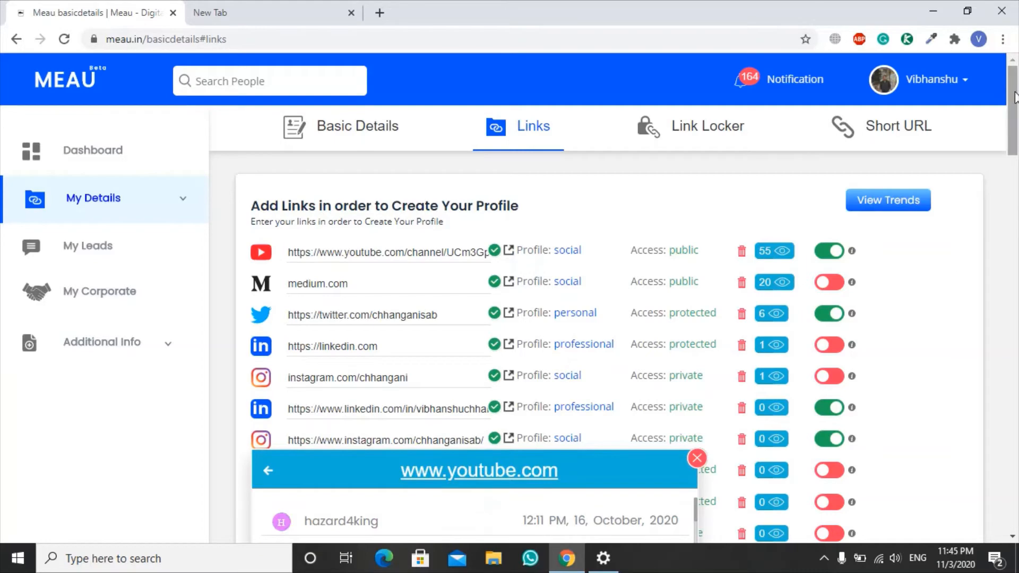
left_click_drag(1015, 98, 1014, 151)
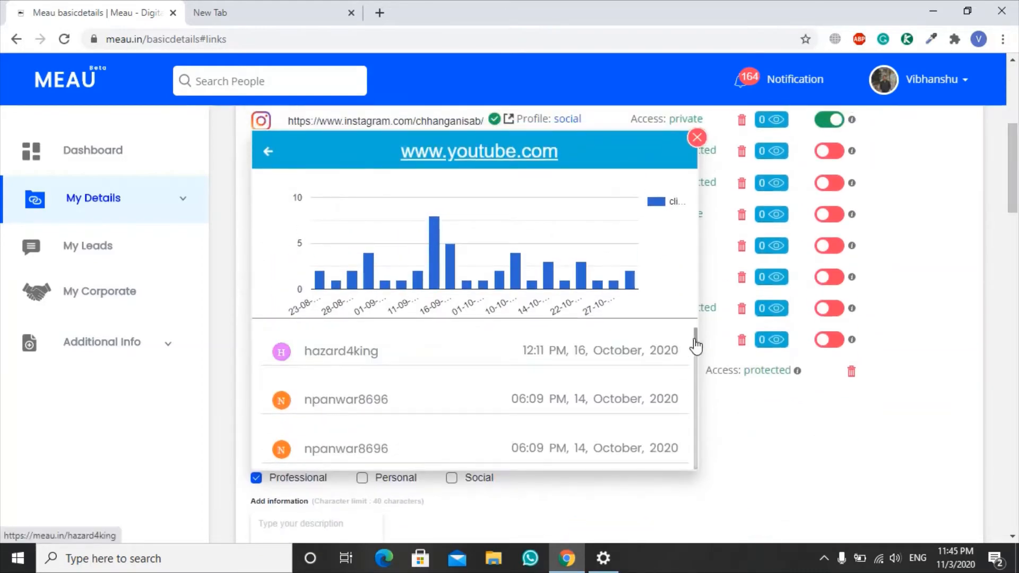
left_click_drag(698, 341, 695, 483)
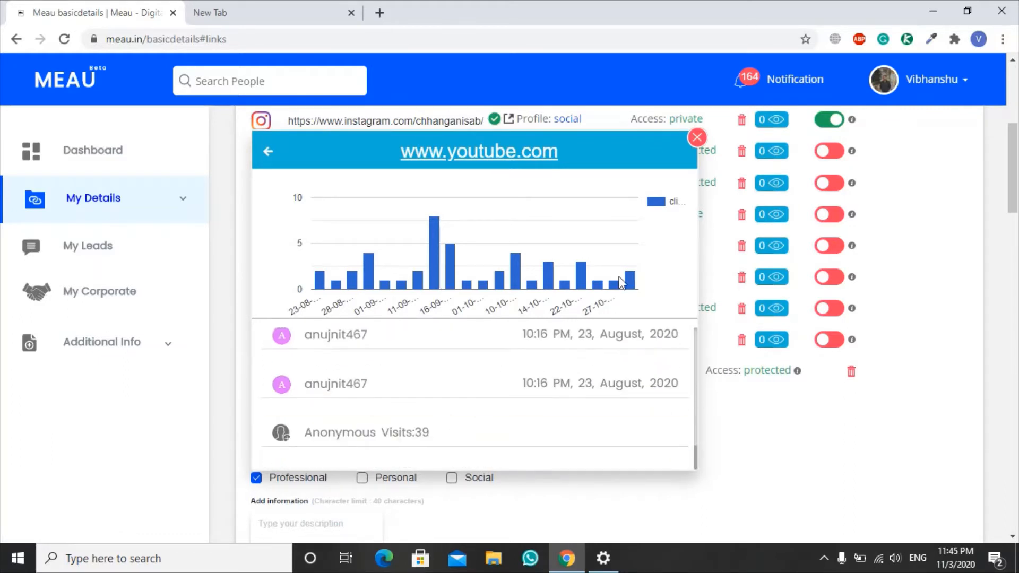
left_click(697, 138)
- Examine the Overall Trends chart and the clicks per link, and close the trends view
left_click_drag(1016, 176, 1014, 107)
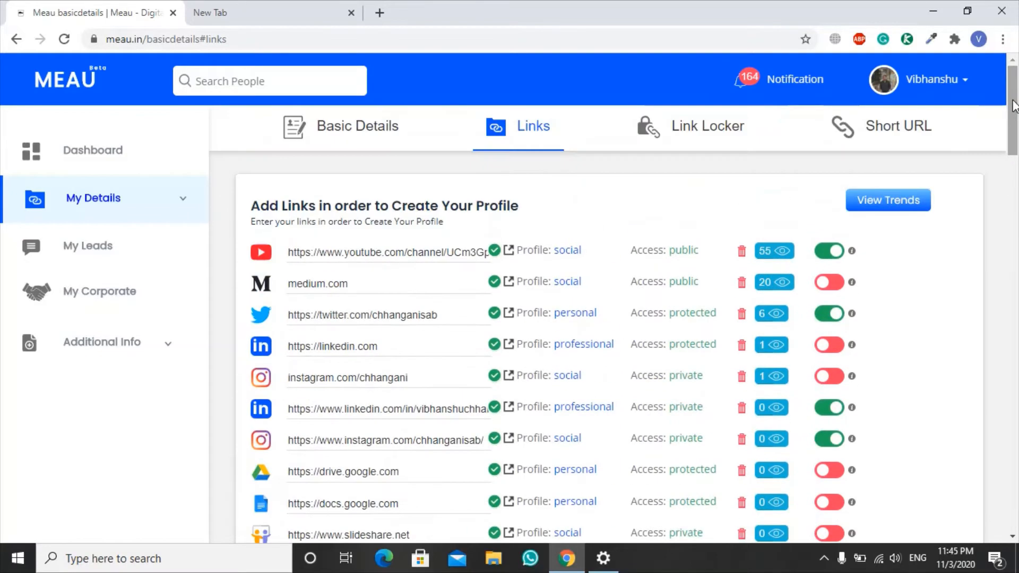
left_click(880, 206)
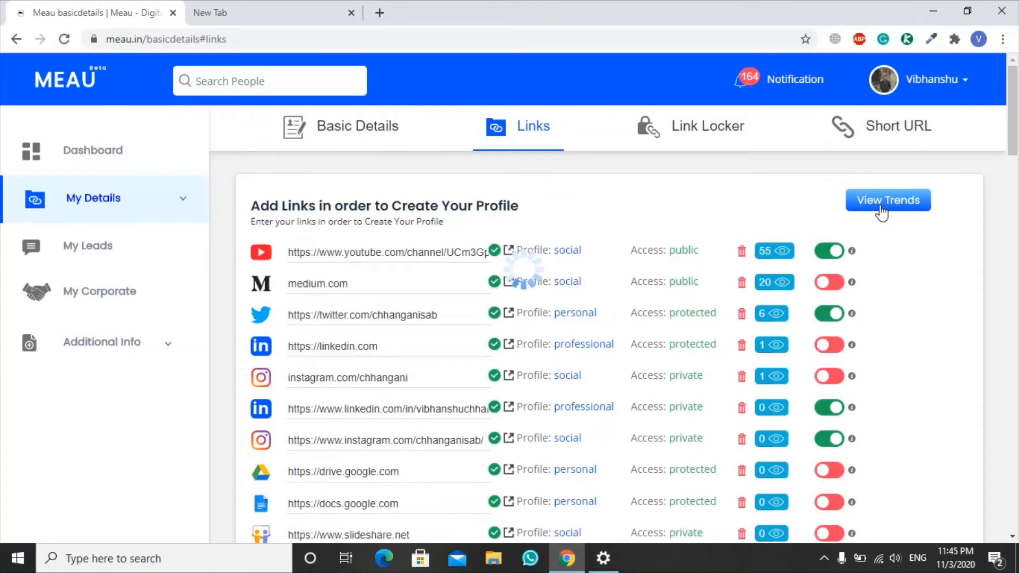
left_click_drag(1016, 129, 1016, 191)
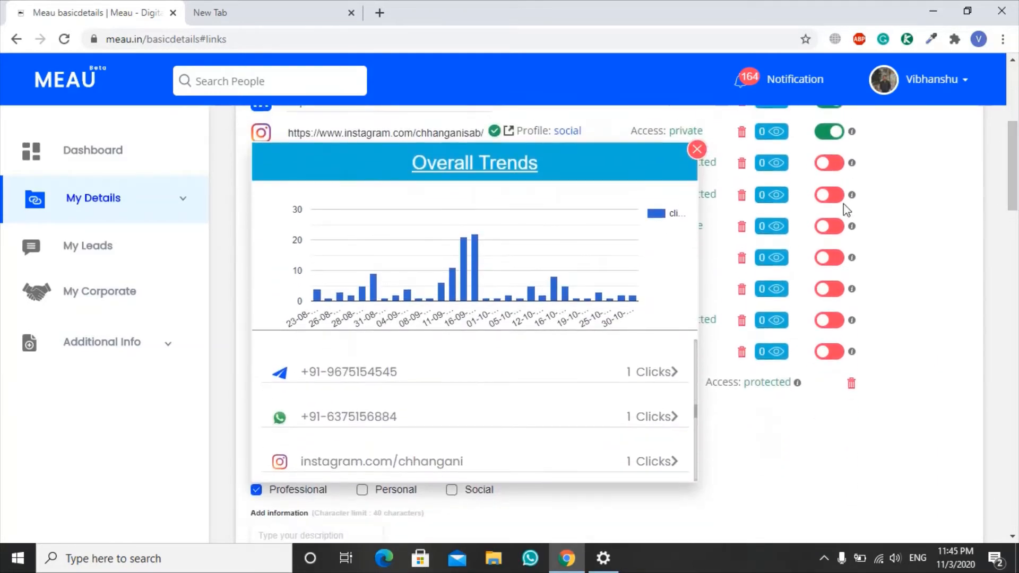
scroll(697, 362, "up", 2)
scroll(699, 365, "up", 1)
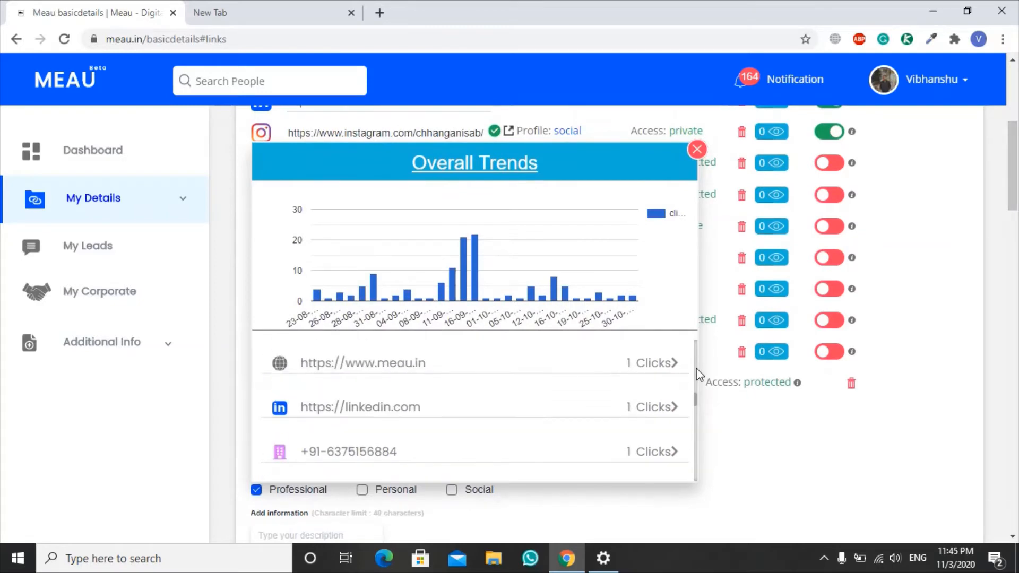
scroll(695, 396, "up", 6)
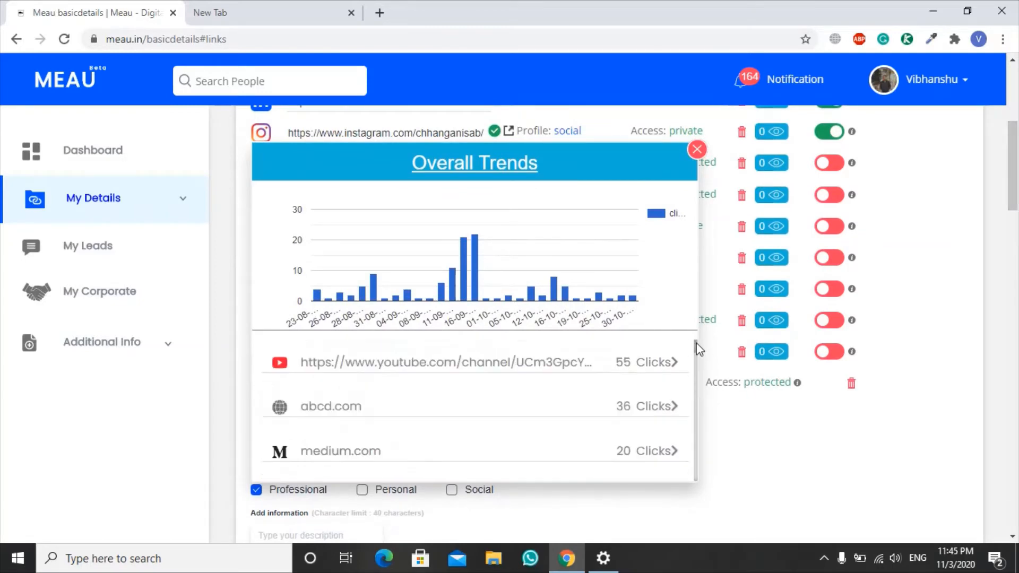
left_click(697, 149)
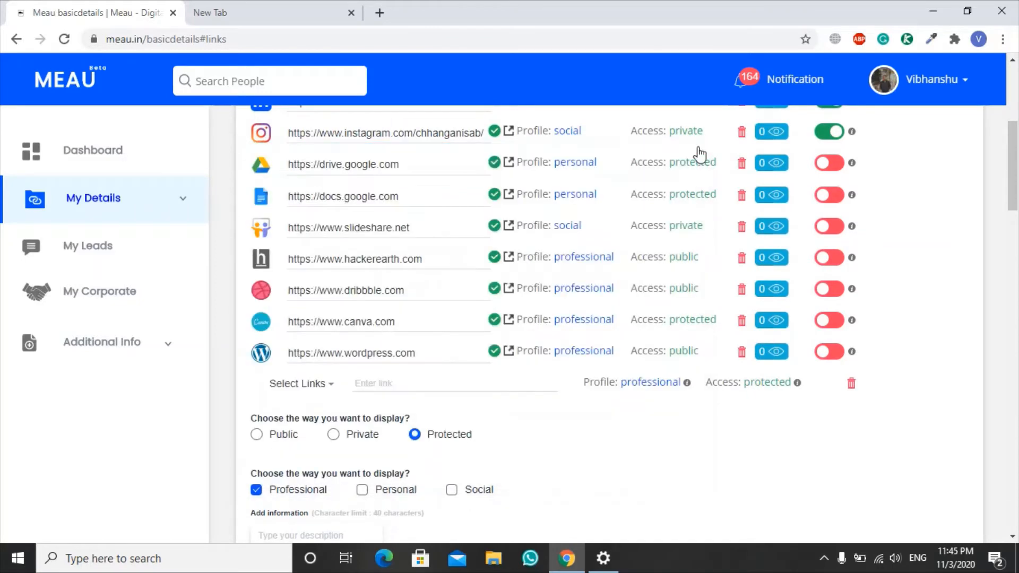
- Open the Projects section of Additional Info and review the saved projects
left_click_drag(1016, 201, 1016, 146)
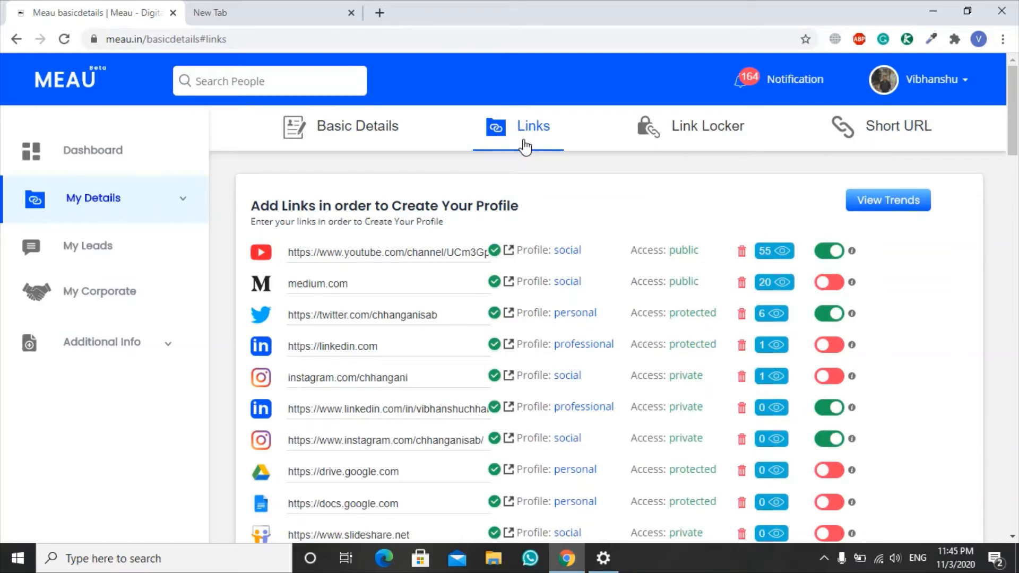
left_click(126, 359)
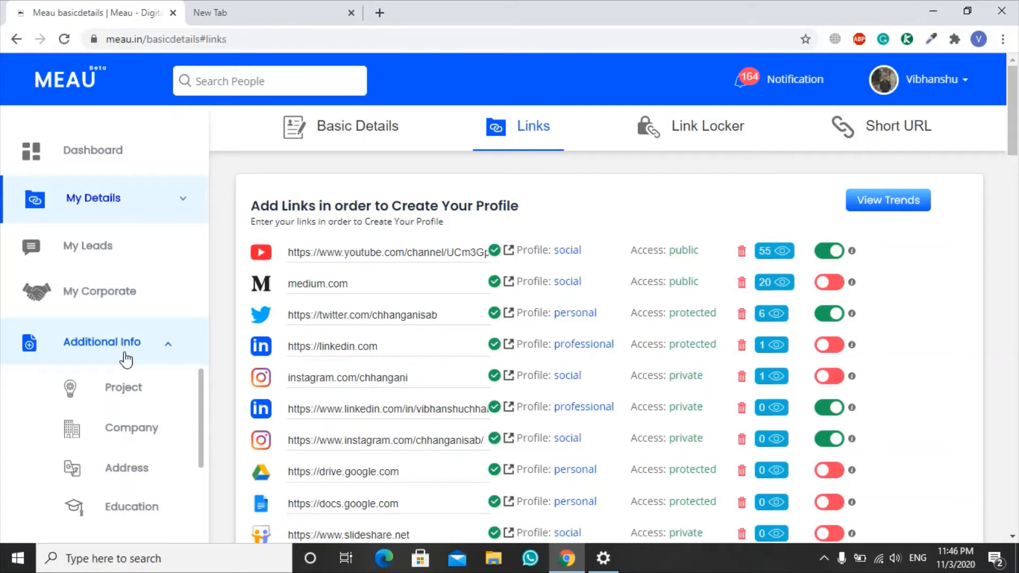
left_click_drag(199, 399, 184, 374)
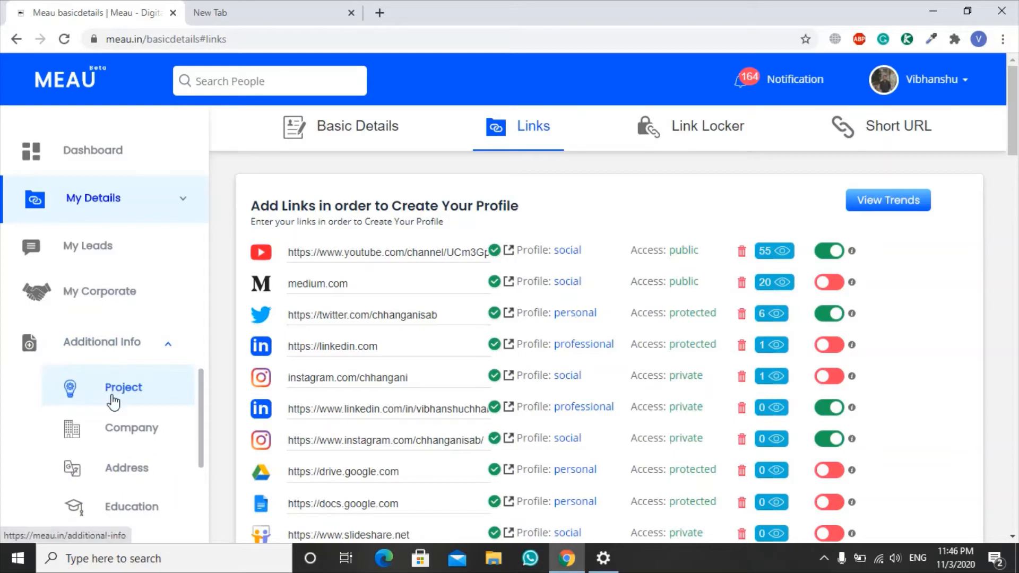
left_click(113, 401)
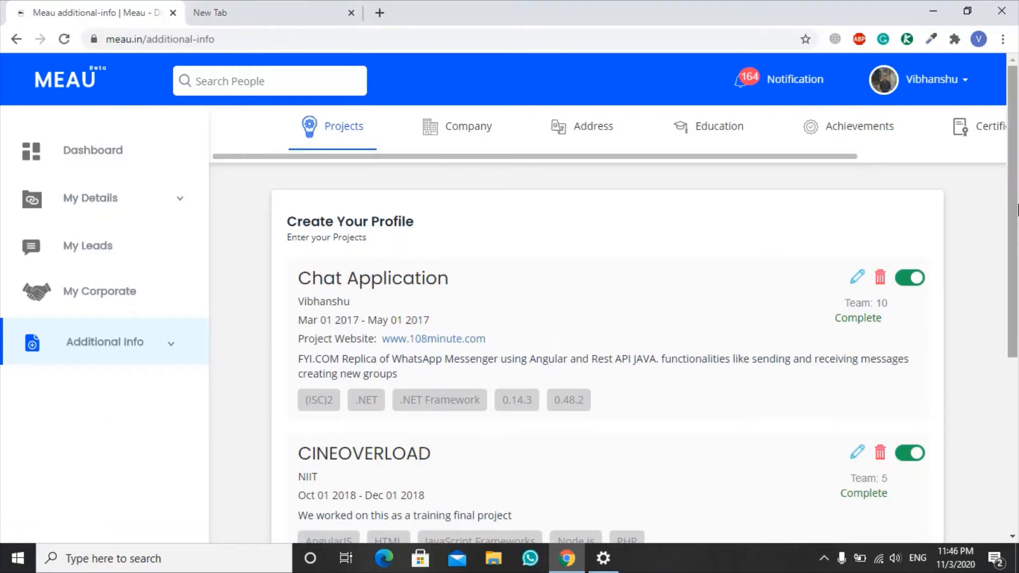
mouse_move(1013, 190)
left_mouse_down()
mouse_move(1017, 420)
mouse_move(1016, 182)
left_mouse_up()
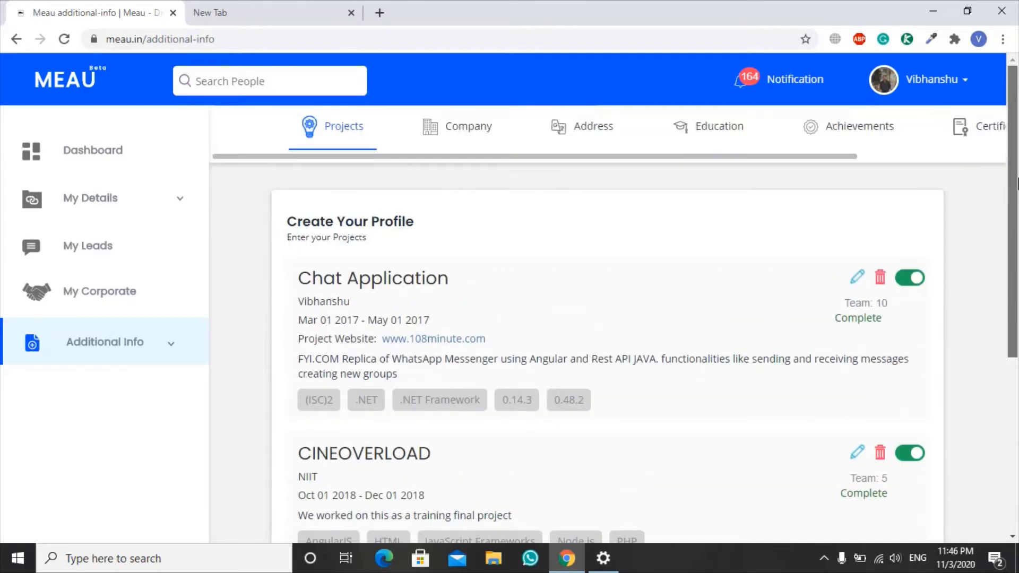
- Look through the Company, Address, Certificate and Gallery sections of Additional Info
left_click(460, 141)
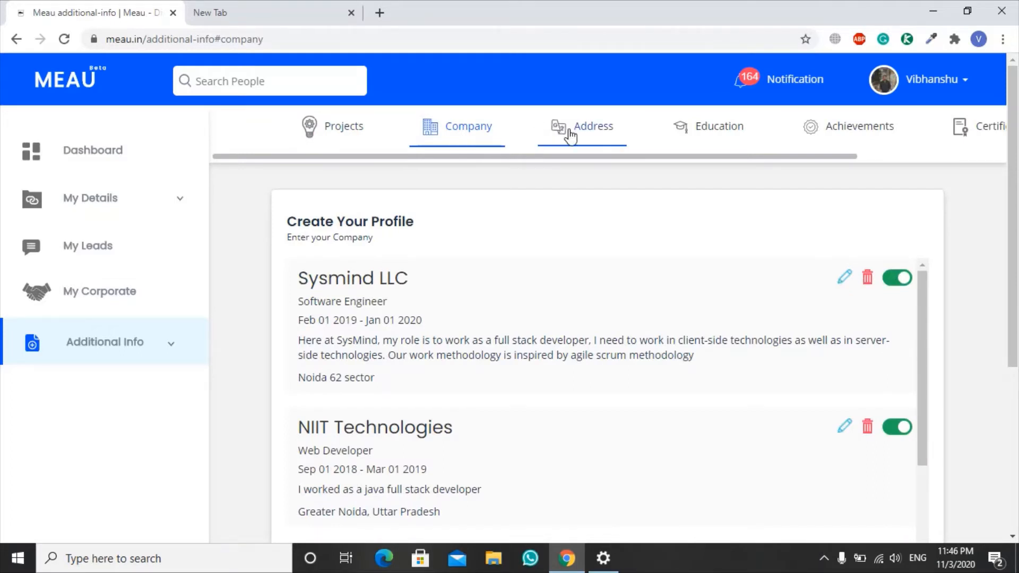
left_click(583, 142)
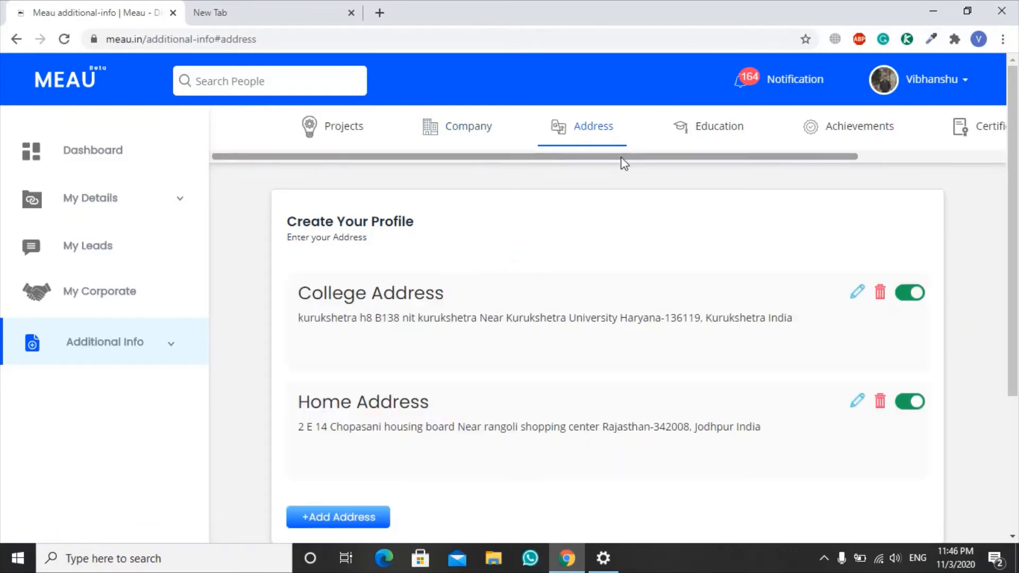
left_click_drag(621, 157, 843, 173)
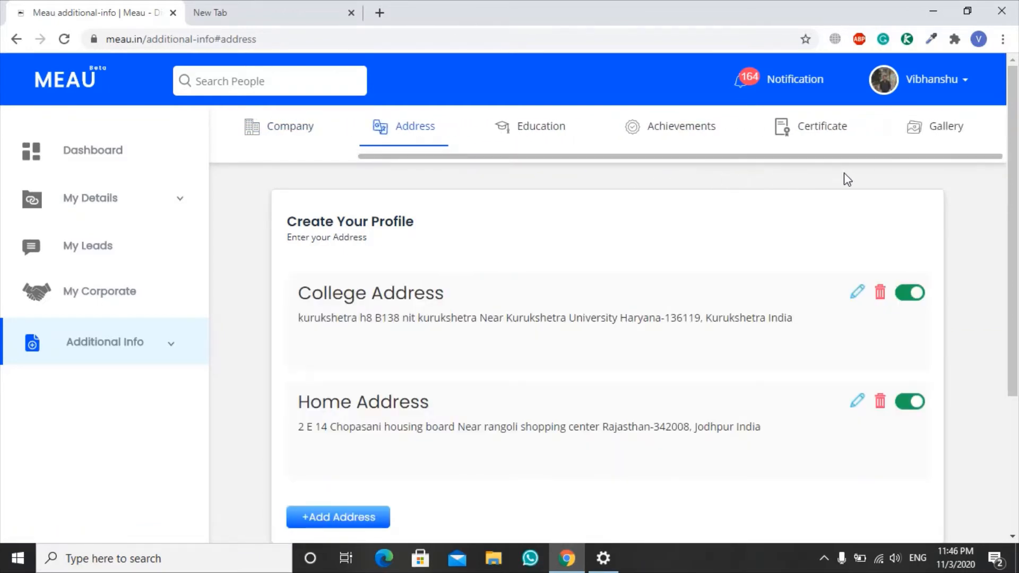
left_click(818, 150)
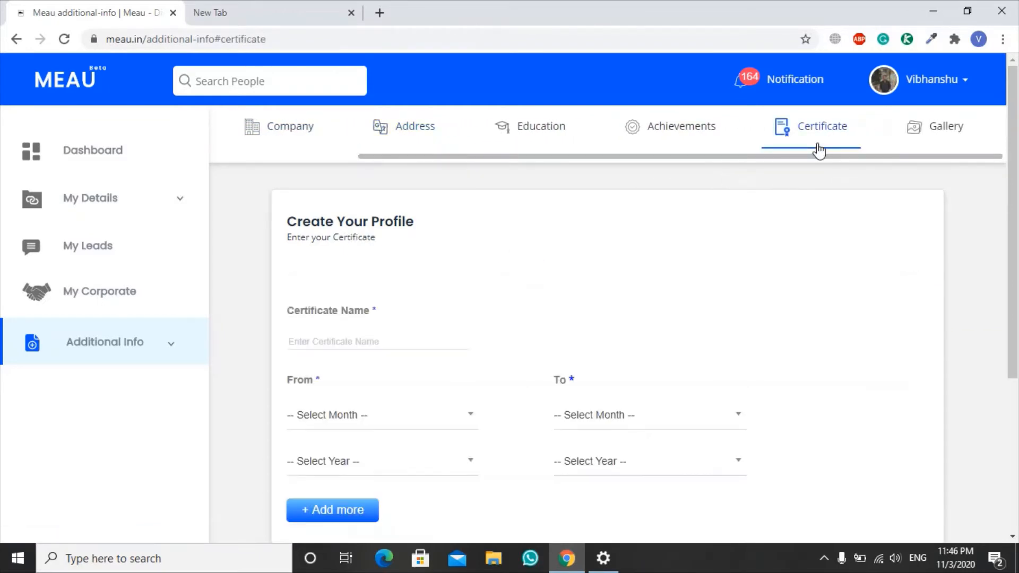
left_click(938, 137)
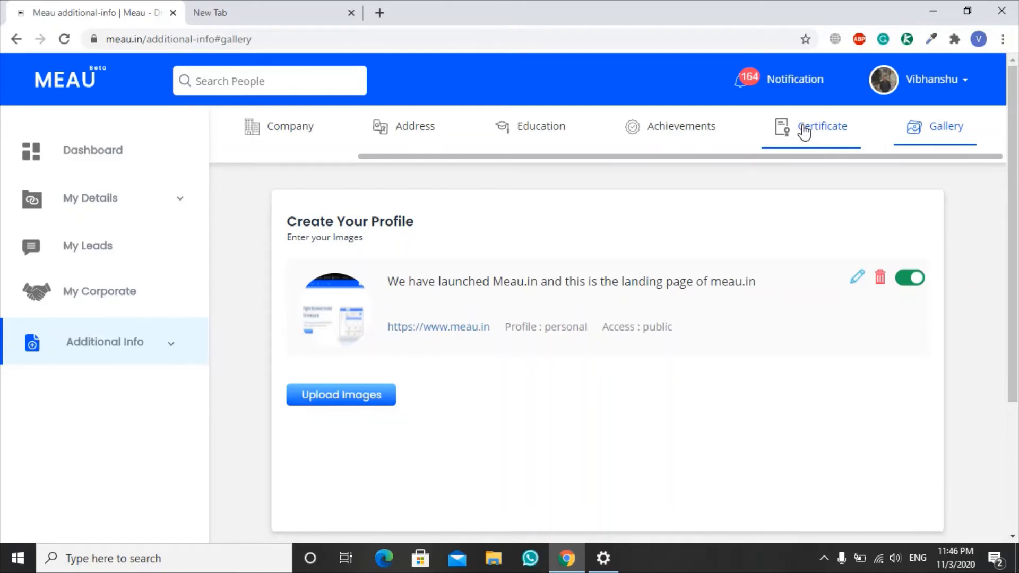
- Examine the gallery's image upload form, including its display options and redirect URL, and close it without adding an image
left_click(346, 399)
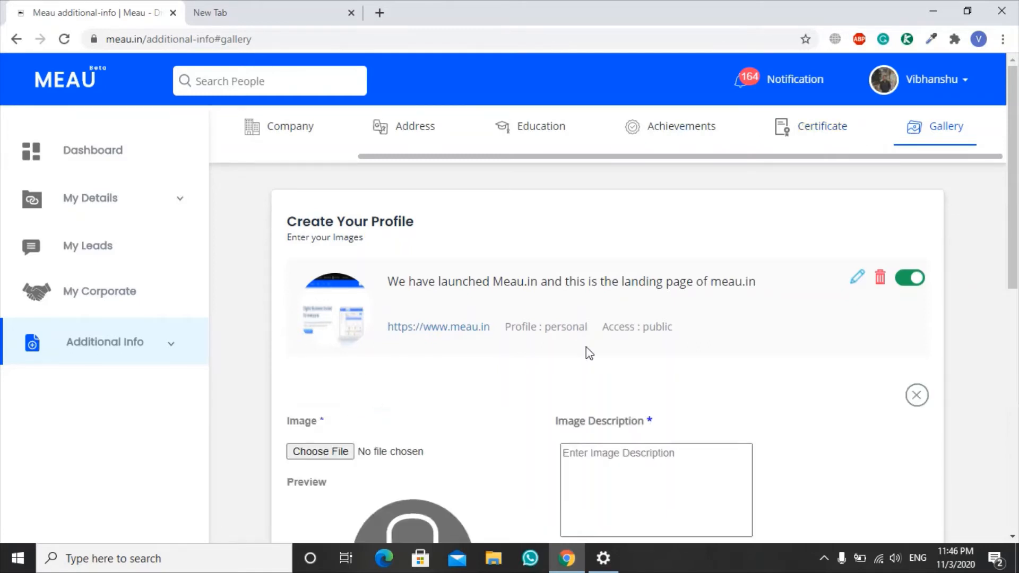
left_click_drag(1013, 268, 1013, 429)
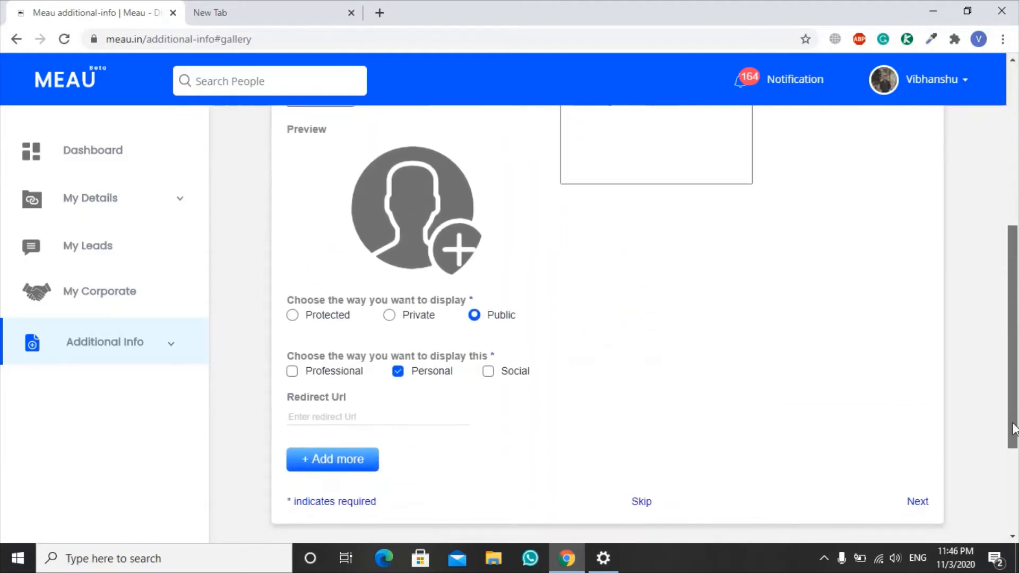
left_click(322, 416)
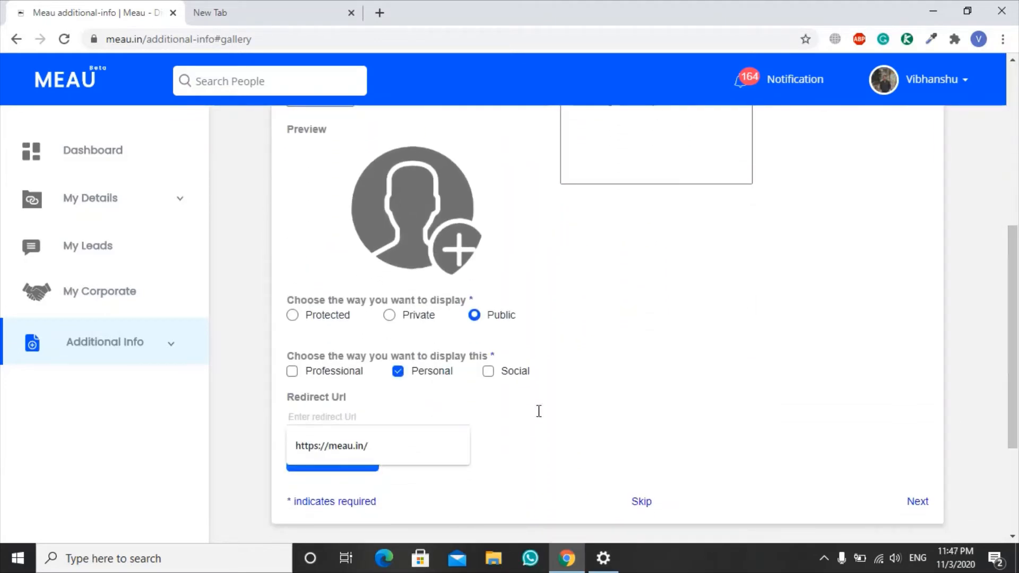
left_click(701, 428)
left_click_drag(1014, 338, 1016, 308)
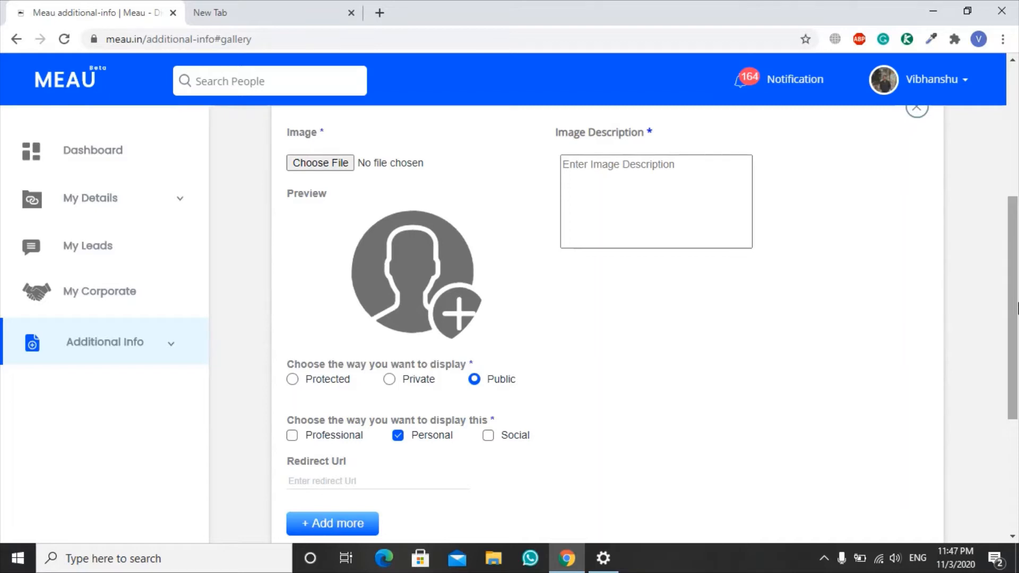
scroll(924, 313, "up", 5)
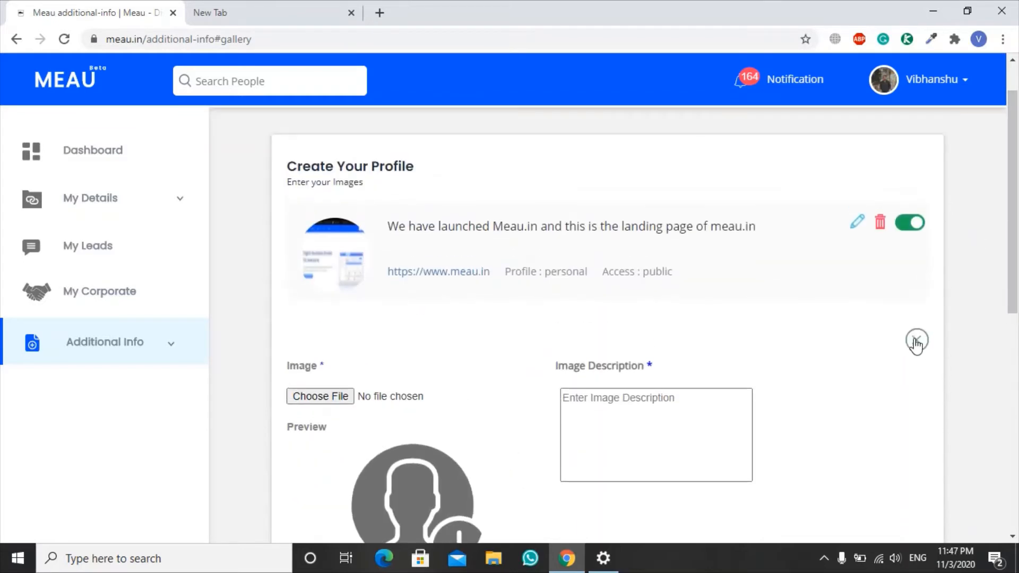
left_click(916, 339)
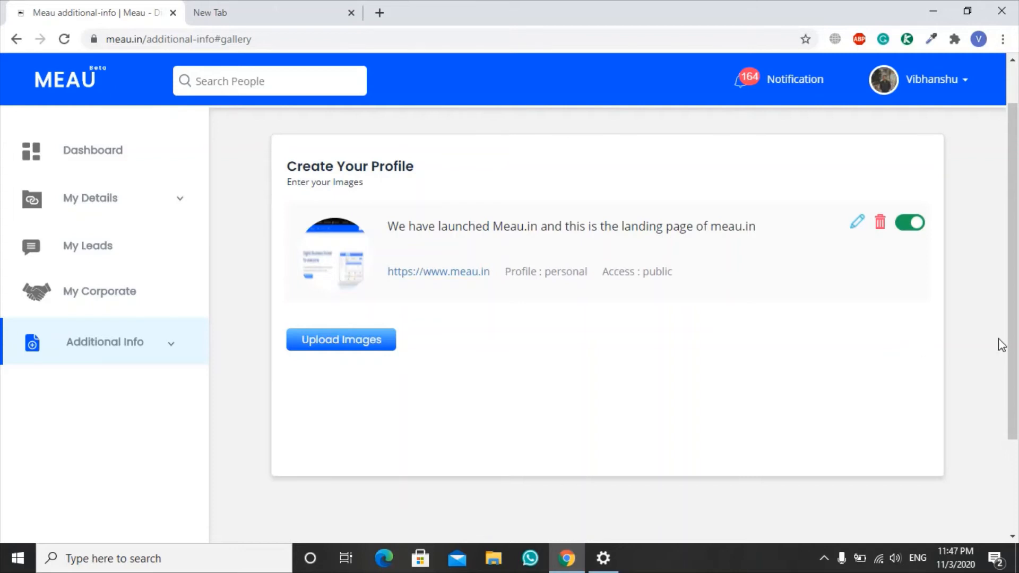
- Highlight the profile and access details of the existing gallery image
left_click_drag(1014, 353, 1016, 276)
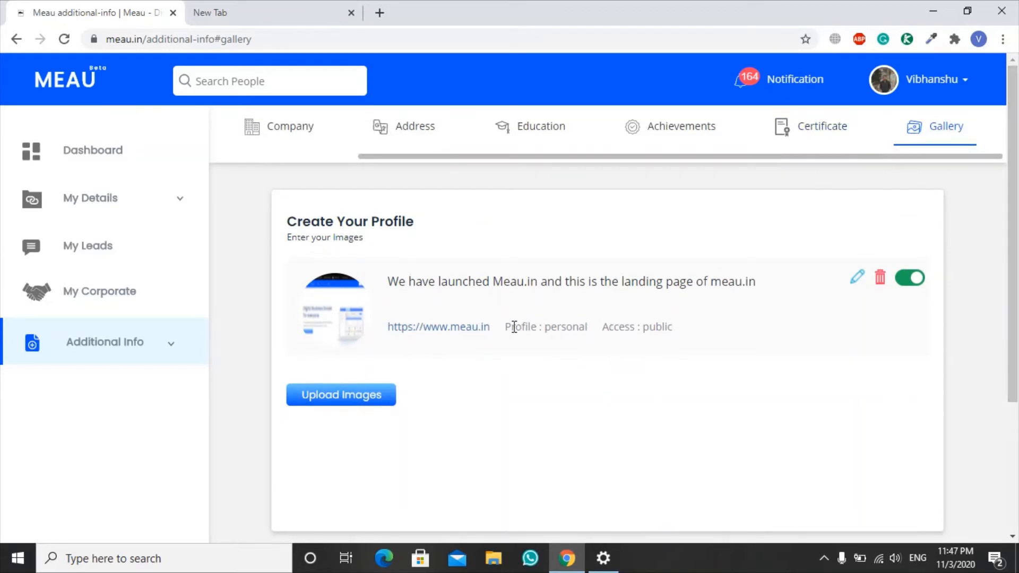
mouse_move(505, 327)
left_mouse_down()
mouse_move(697, 335)
mouse_move(495, 340)
left_mouse_up()
left_click(697, 334)
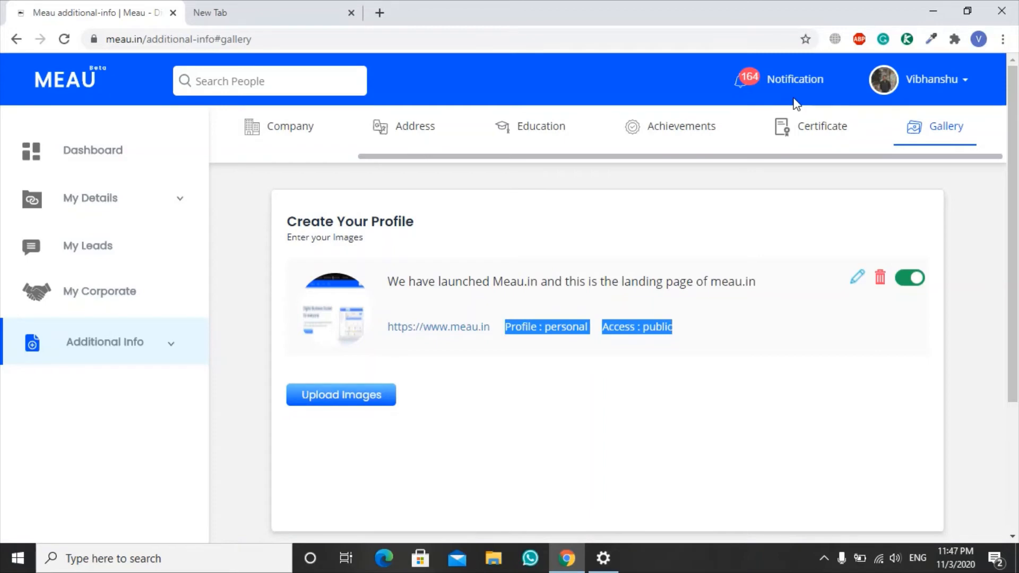
- Open the account's My Profile page in a new browser tab
left_click(923, 91)
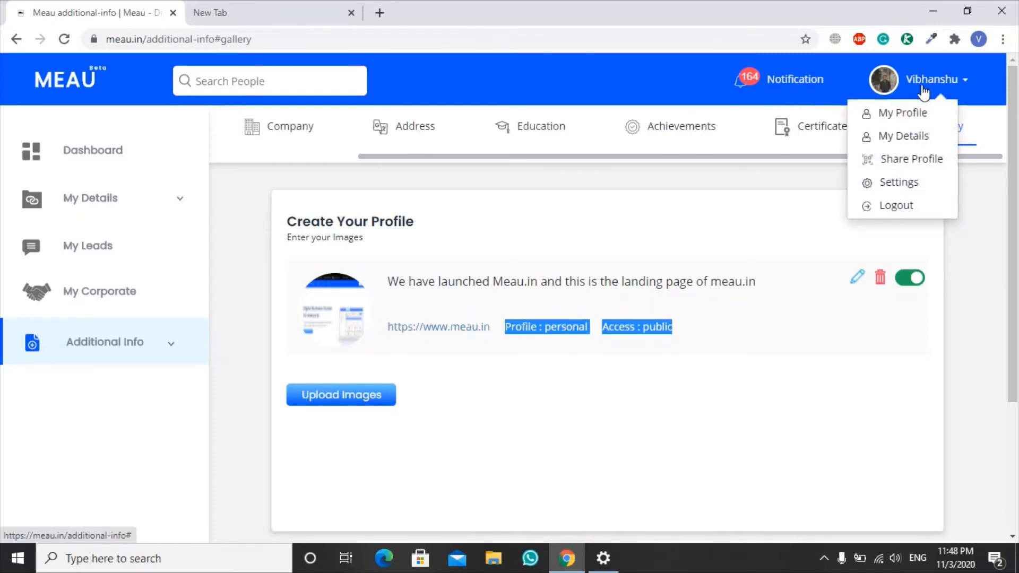
left_click(923, 92)
left_click(923, 92)
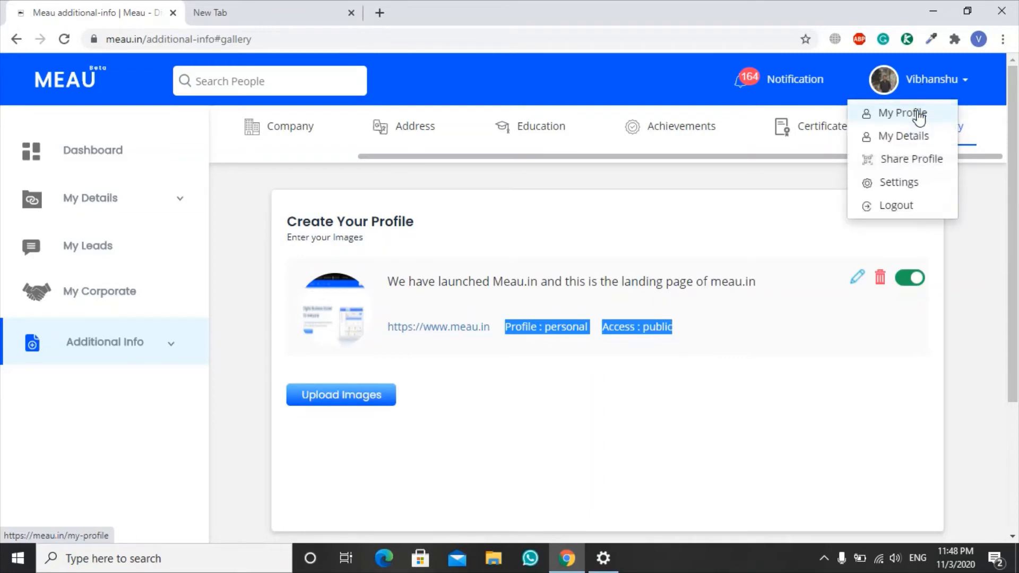
middle_click(919, 116)
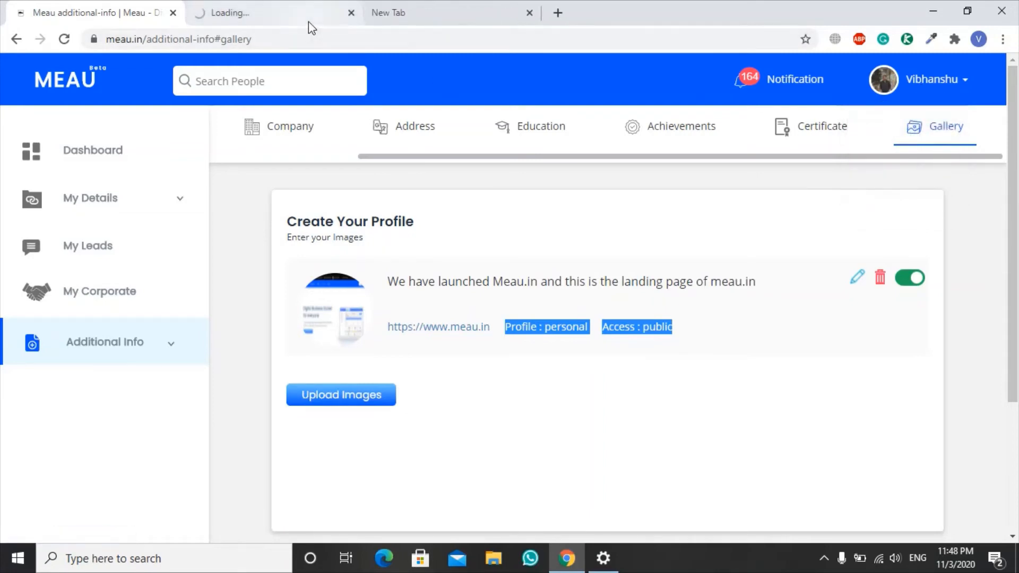
- Switch to the My Profile tab and review the profile details and View As options
left_click(231, 7)
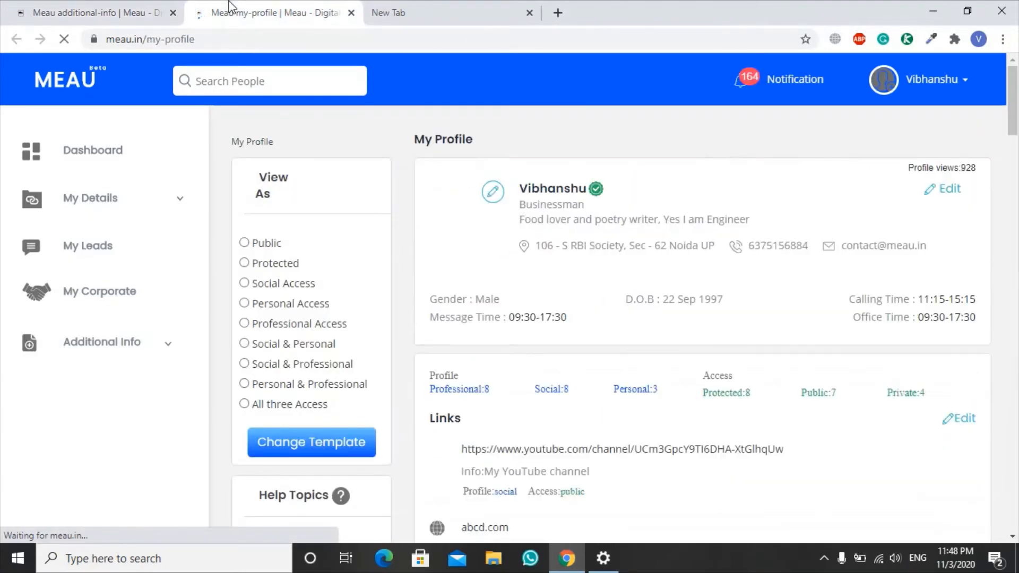
mouse_move(1013, 117)
left_mouse_down()
mouse_move(1013, 414)
mouse_move(1015, 121)
left_mouse_up()
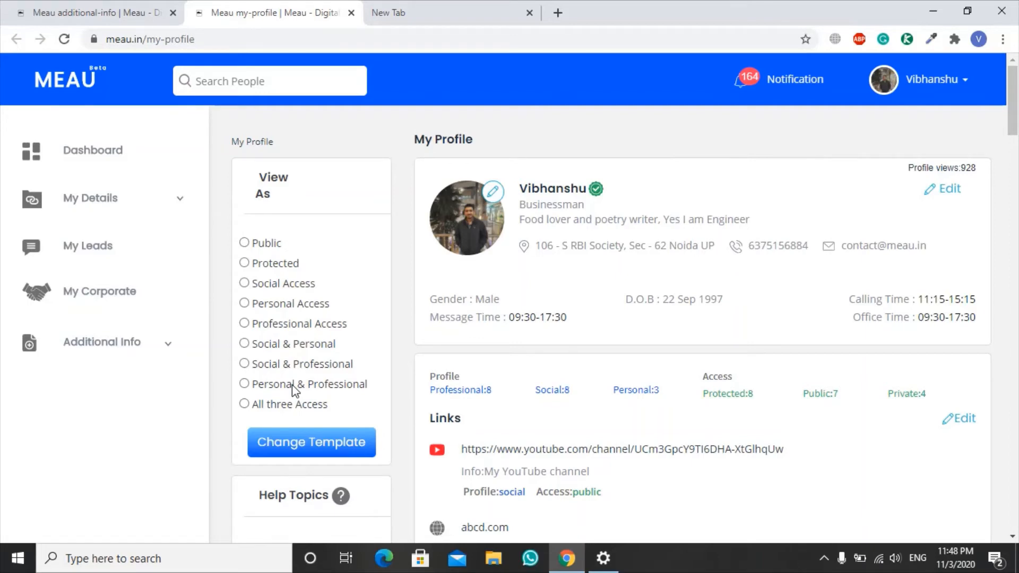
- Copy the public profile link from the dashboard and open it in the empty browser tab
middle_click(83, 157)
left_click(474, 8)
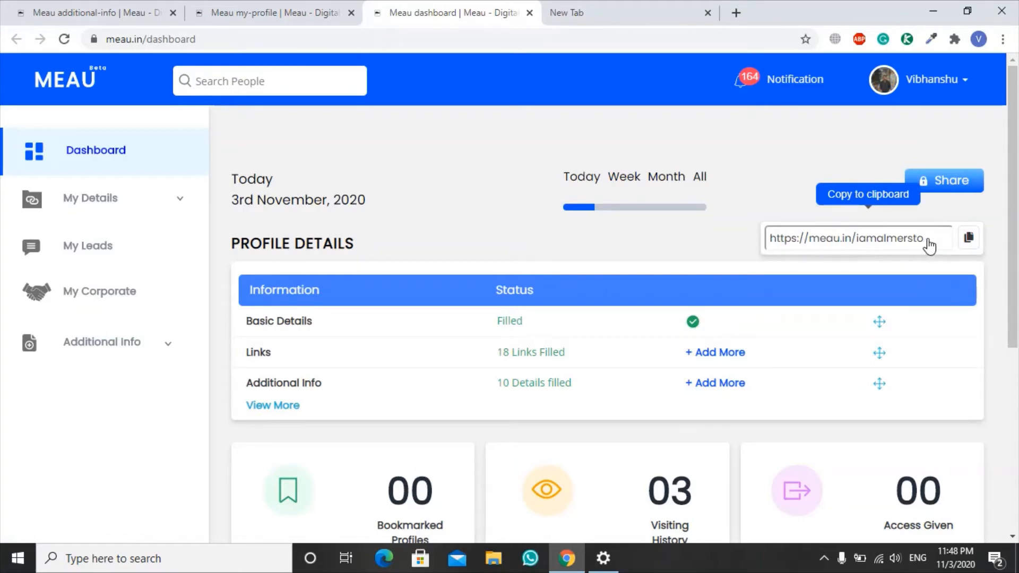
left_click(968, 239)
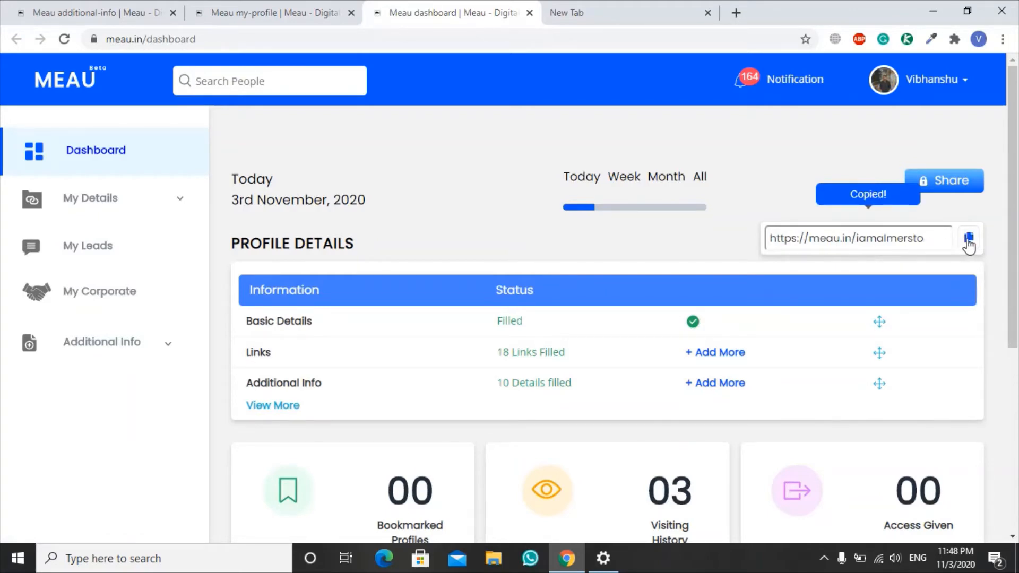
left_click(566, 13)
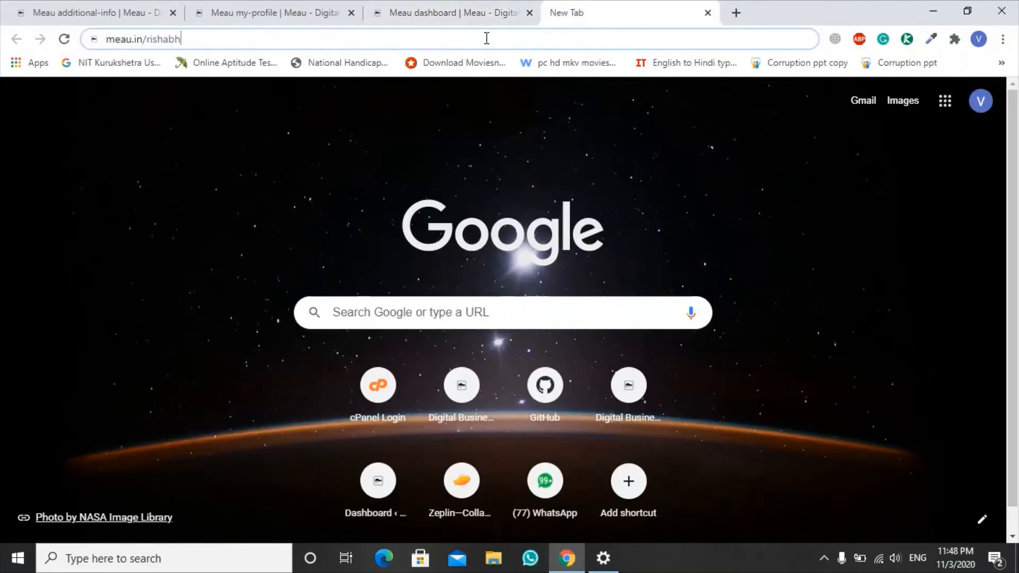
key("ctrl+a")
key("ctrl+v")
key("Return")
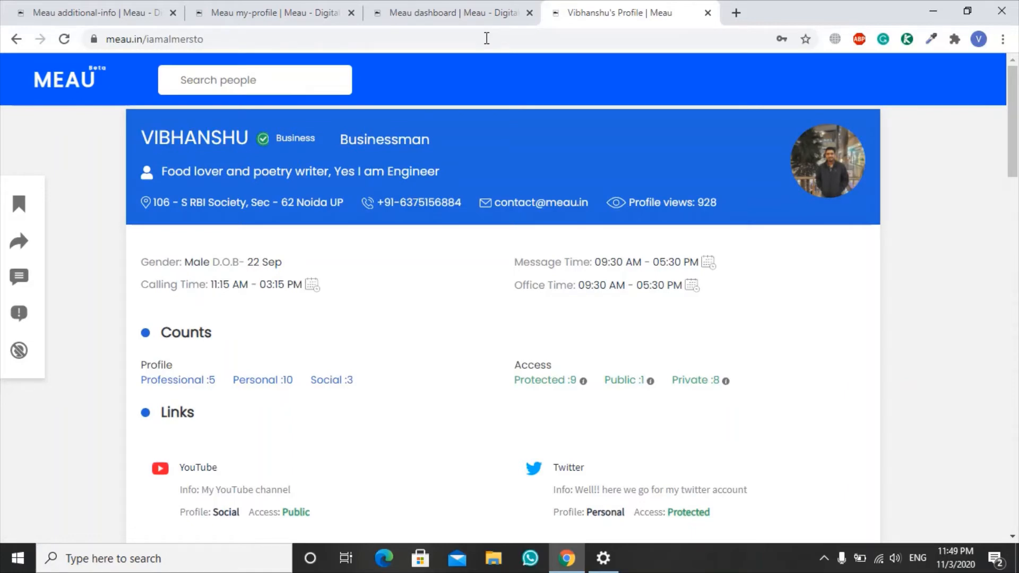
- Look through the Links and Phone sections of the public profile and return to its header
key("Down")
key("Down")
key("Down")
key("Down")
key("Down")
key("Down")
key("Down")
key("Down")
key("Down")
key("Down")
key("Down")
key("Down")
key("Down")
key("Down")
key("Down")
key("Down")
key("Down")
key("Down")
key("Down")
key("Down")
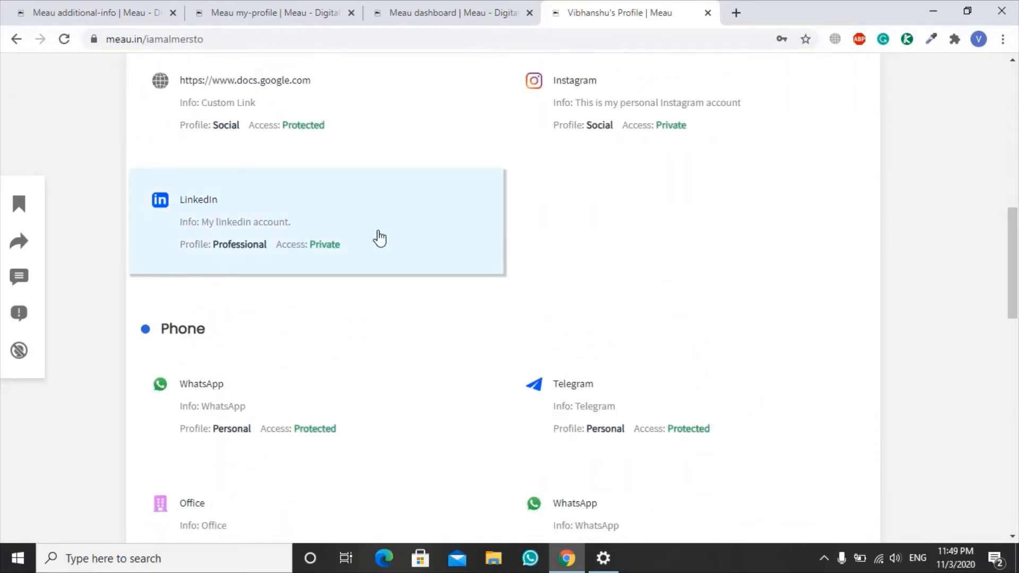
key("Up")
key("Up")
key("Up")
key("Up")
key("Up")
key("Up")
key("Up")
key("Up")
key("Up")
key("Up")
key("Up")
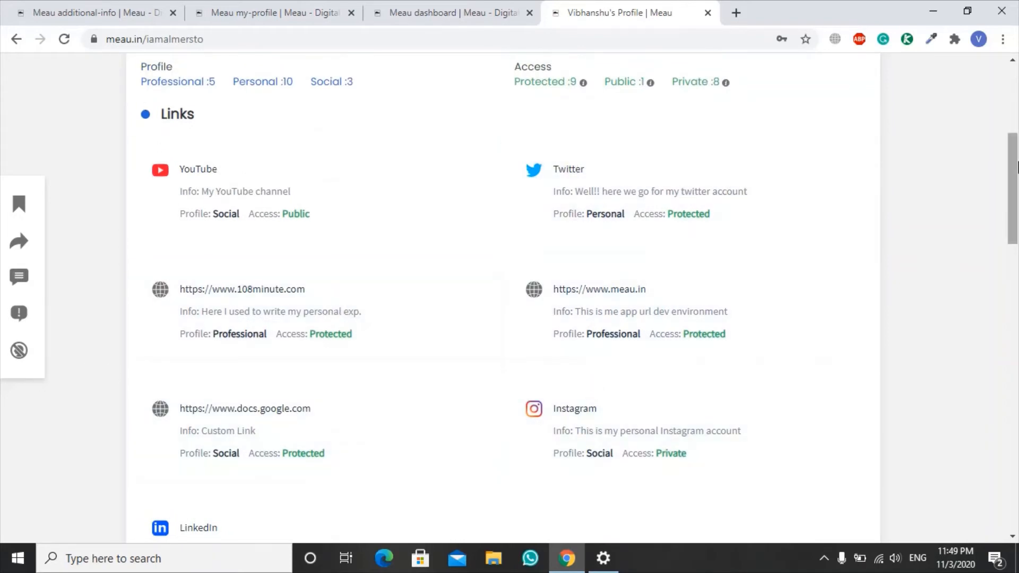
key("Up")
key("Up")
key("Up")
key("Up")
key("Up")
key("Up")
key("Up")
key("Up")
key("Up")
key("Up")
key("Up")
key("Up")
key("Up")
key("Up")
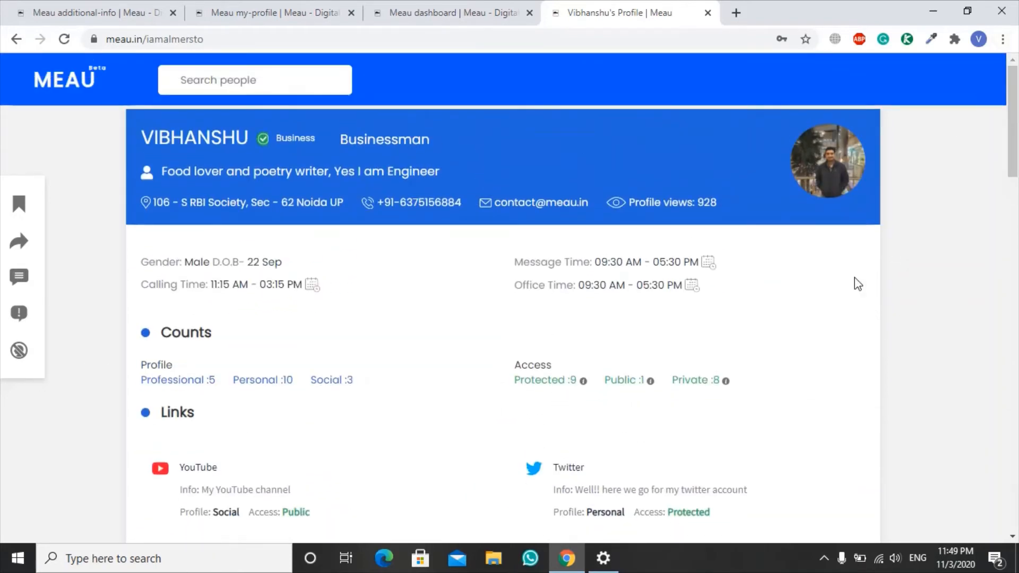
- Open the copied public profile link in a new incognito window
key("ctrl+shift+n")
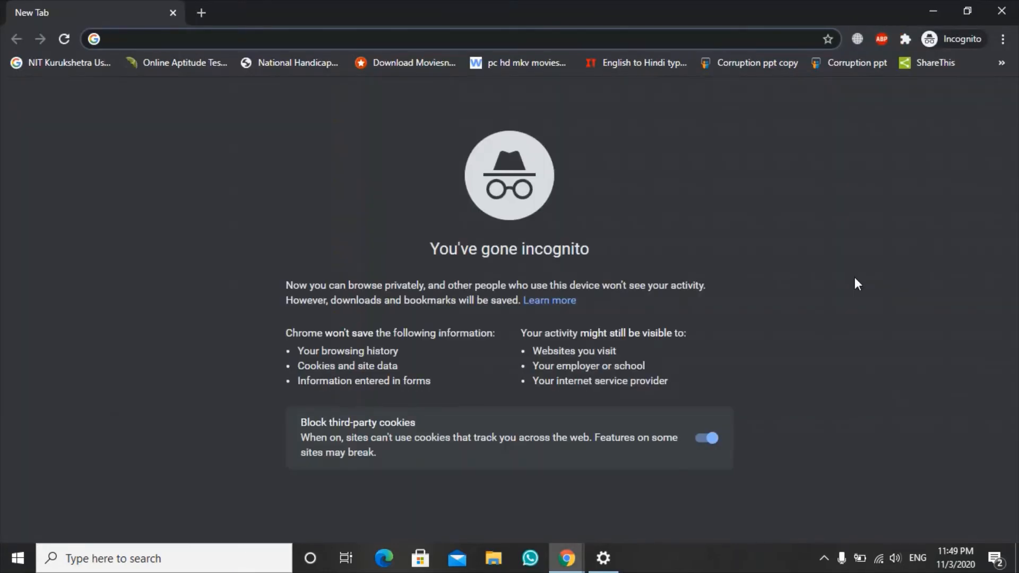
key("ctrl+v")
key("Return")
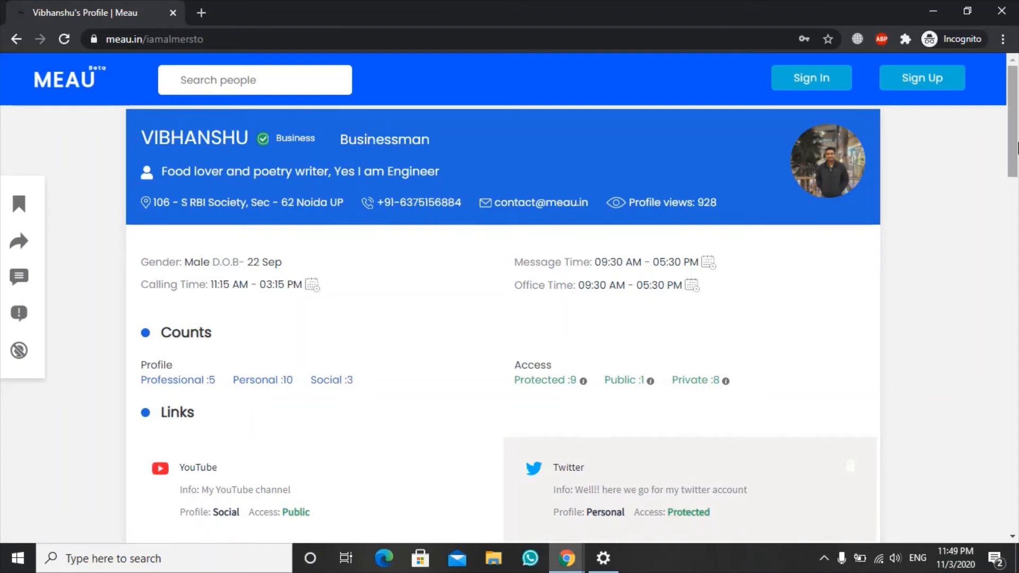
- Examine which public, protected and private links are locked for a signed-out visitor
left_click_drag(1017, 148, 1003, 191)
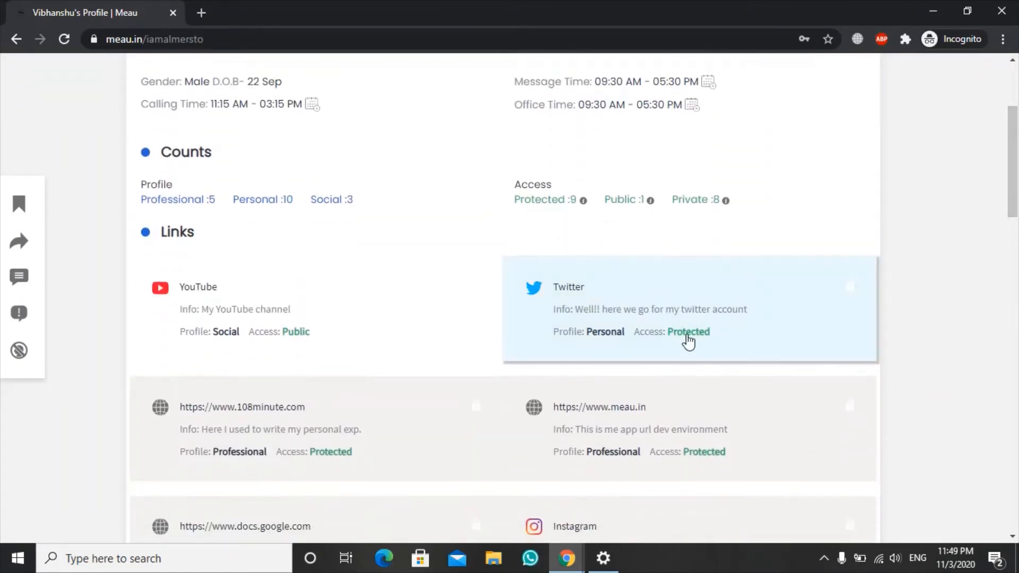
left_click_drag(1013, 194, 1014, 235)
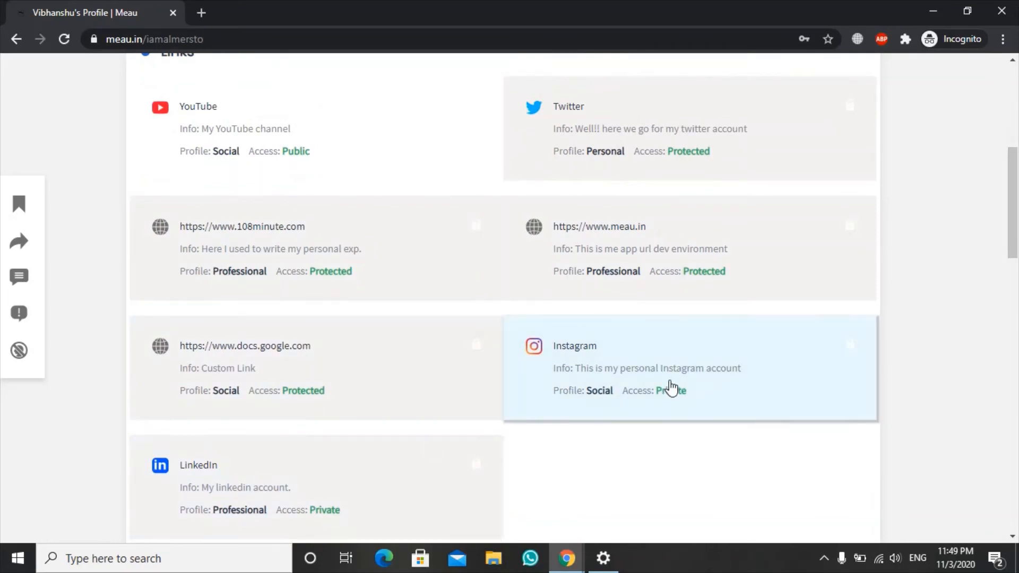
left_click_drag(1015, 242, 1016, 170)
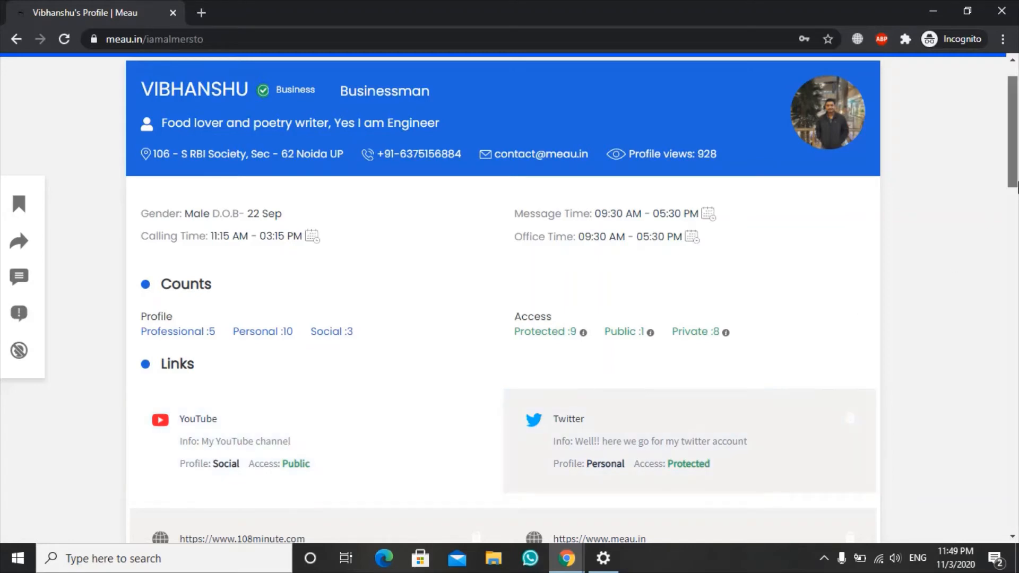
- Try to sign in from the public profile with a second account's username and password
scroll(1011, 159, "up", 1)
left_click(815, 80)
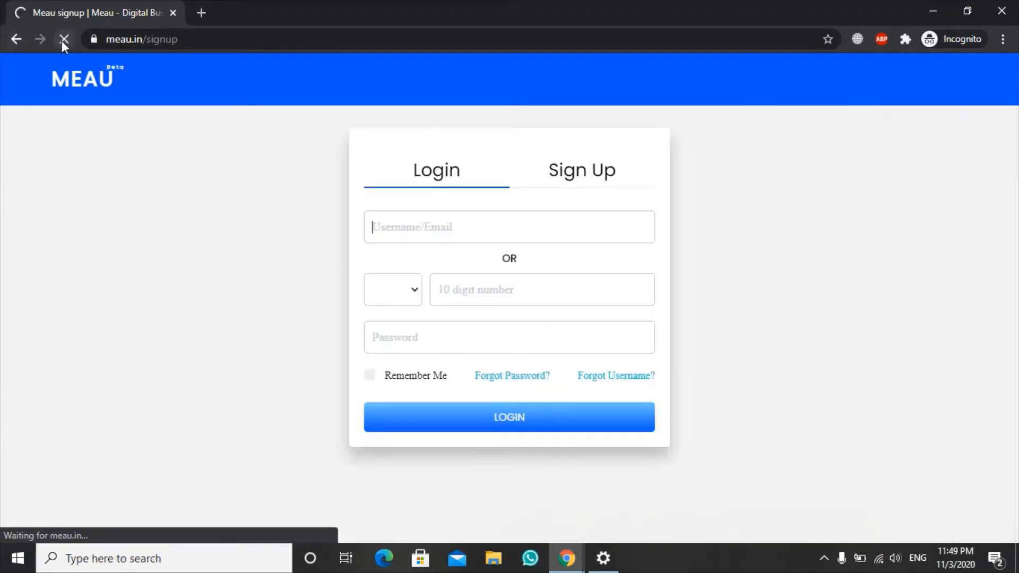
left_click(446, 227)
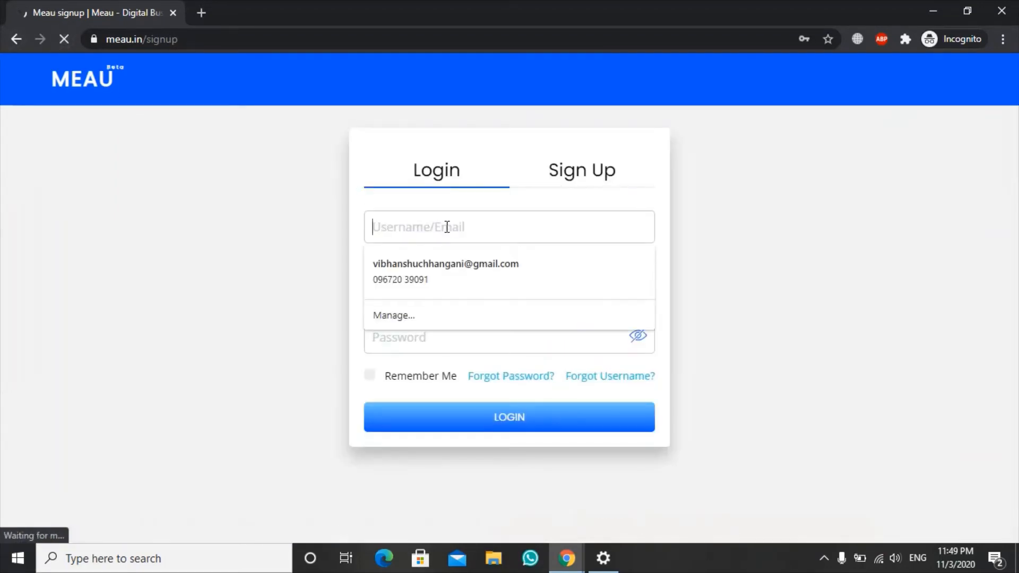
type("pradhy")
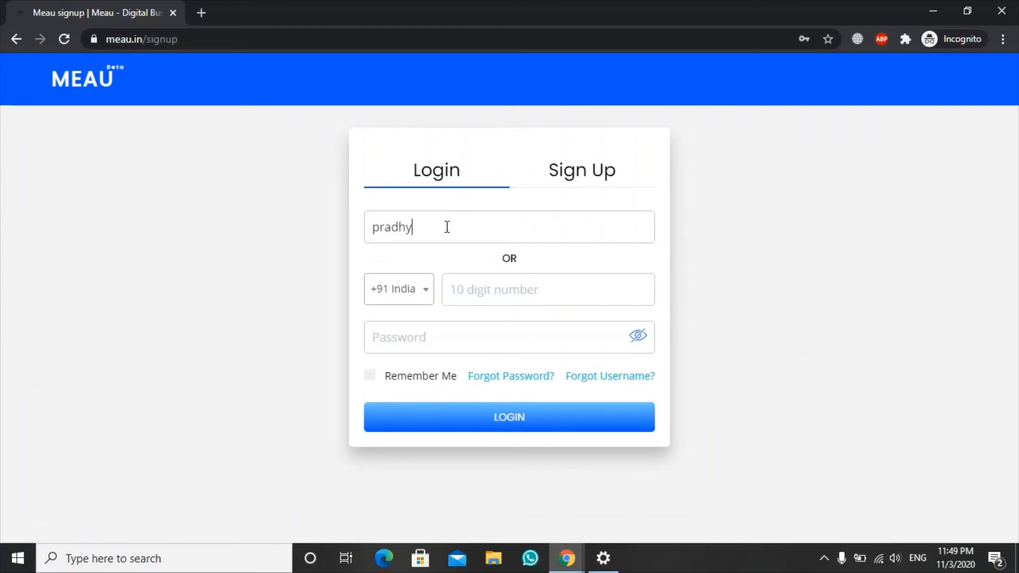
type("umna")
key("Tab")
key("Tab")
key("Tab")
type("••")
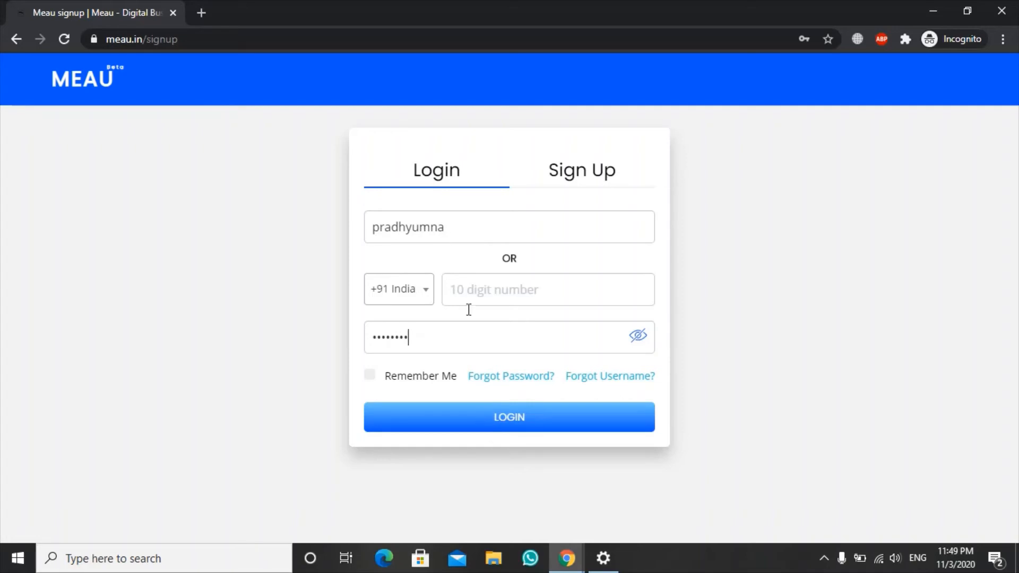
left_click(495, 419)
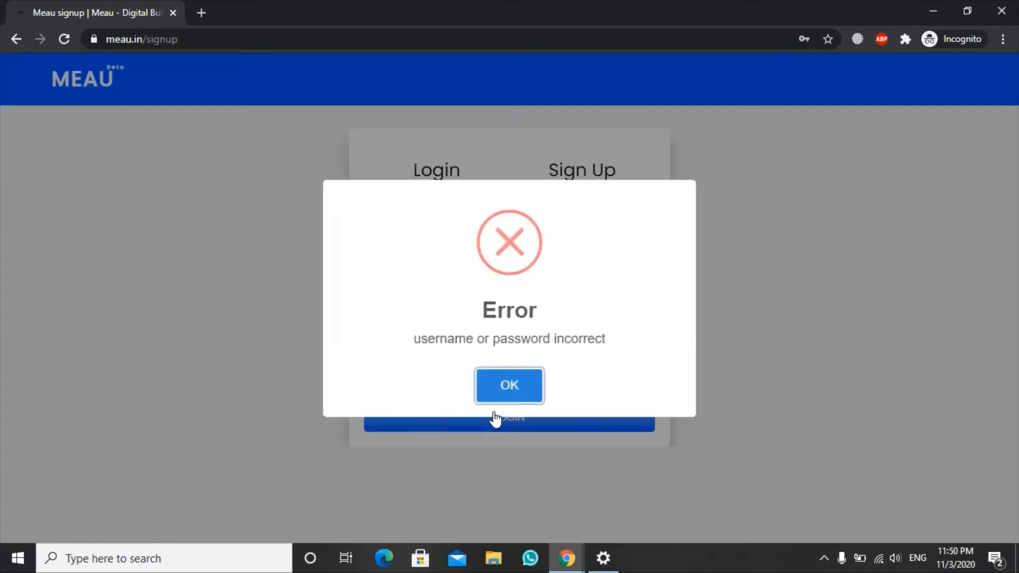
left_click(508, 386)
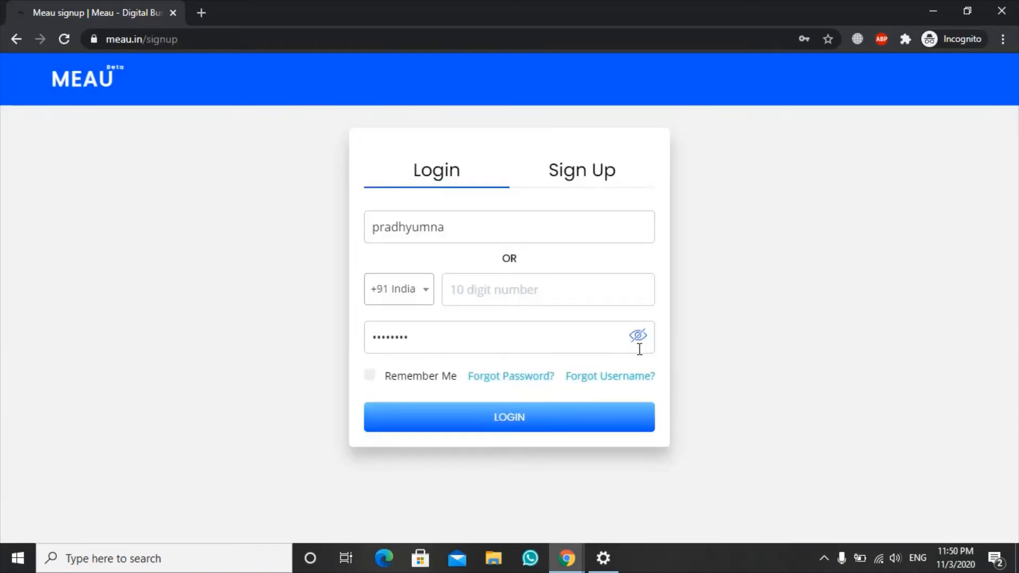
- Check the entered password, correct the spelling of the account's username, and log in
left_click(639, 340)
left_click(639, 340)
left_click(407, 227)
key("BackSpace")
left_click(484, 420)
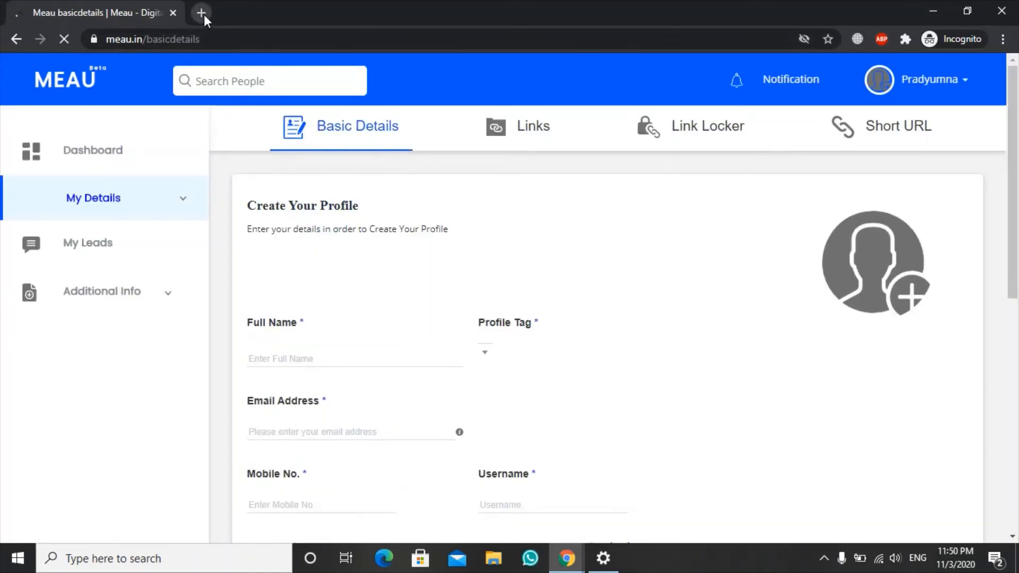
left_click(201, 13)
type("https://meau.in/iamalmersto")
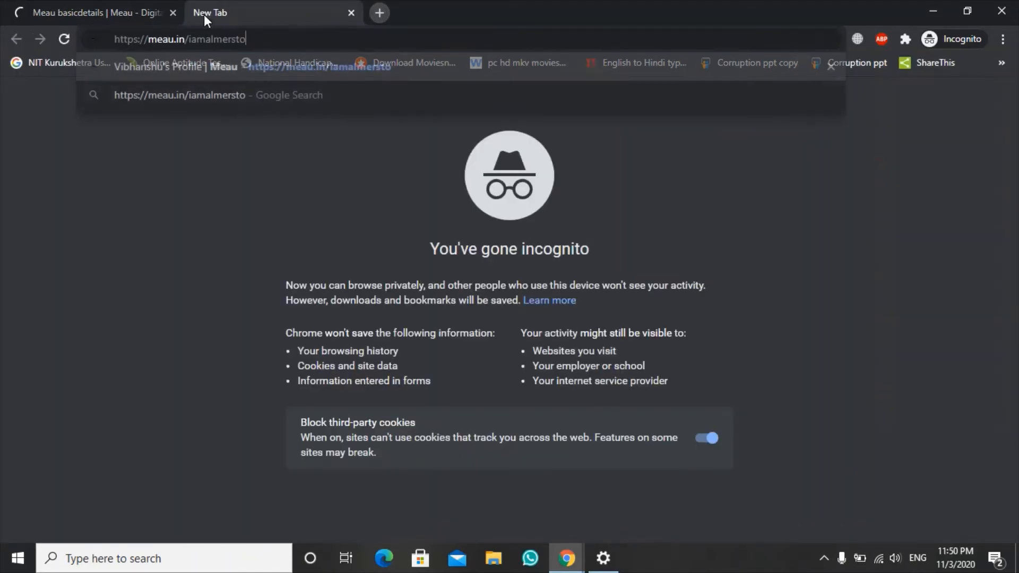
key("Return")
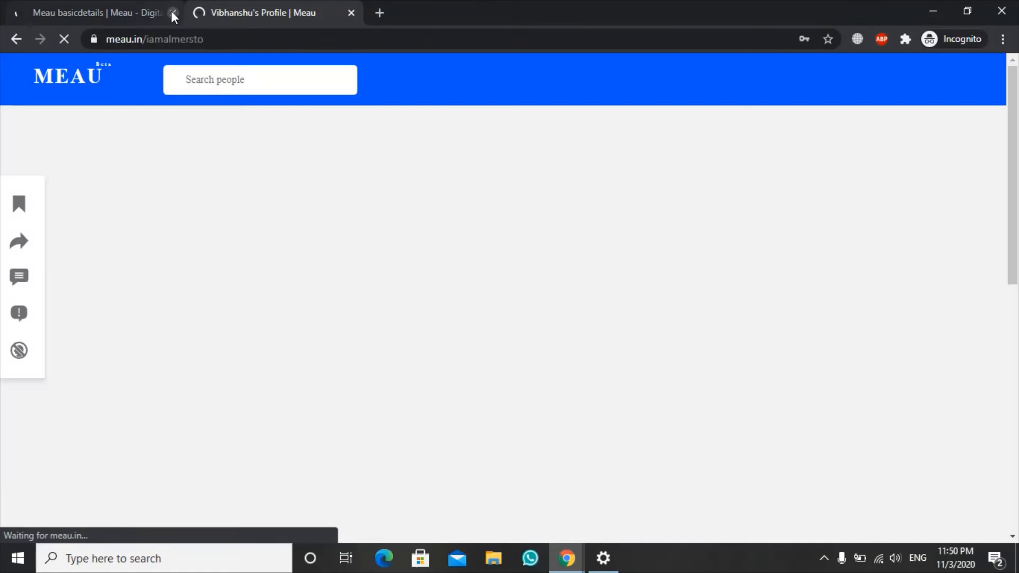
left_click(172, 13)
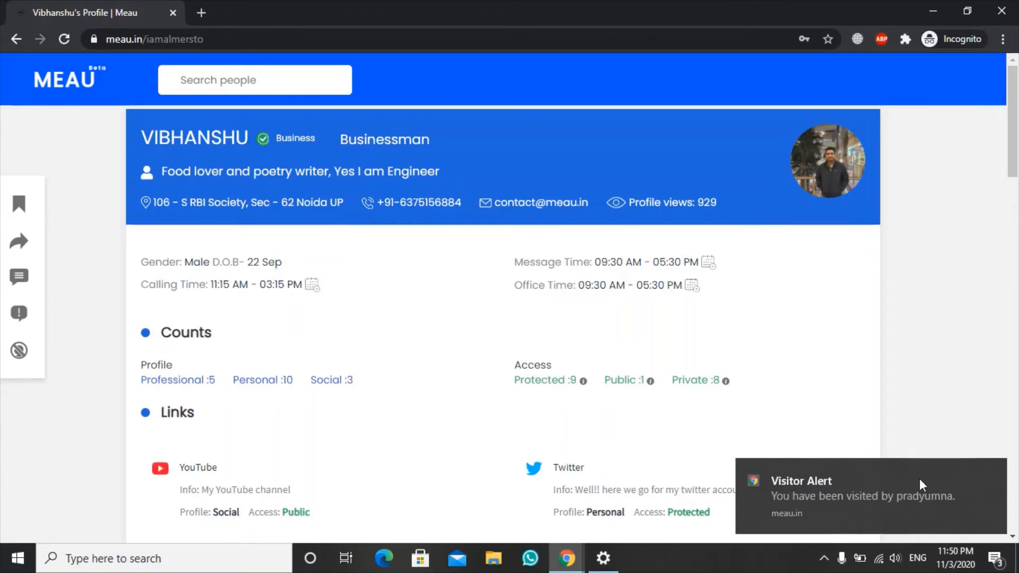
- Examine the profile's links as a signed-in visitor, viewing and closing the Twitter link's details
left_click_drag(1014, 125, 1017, 194)
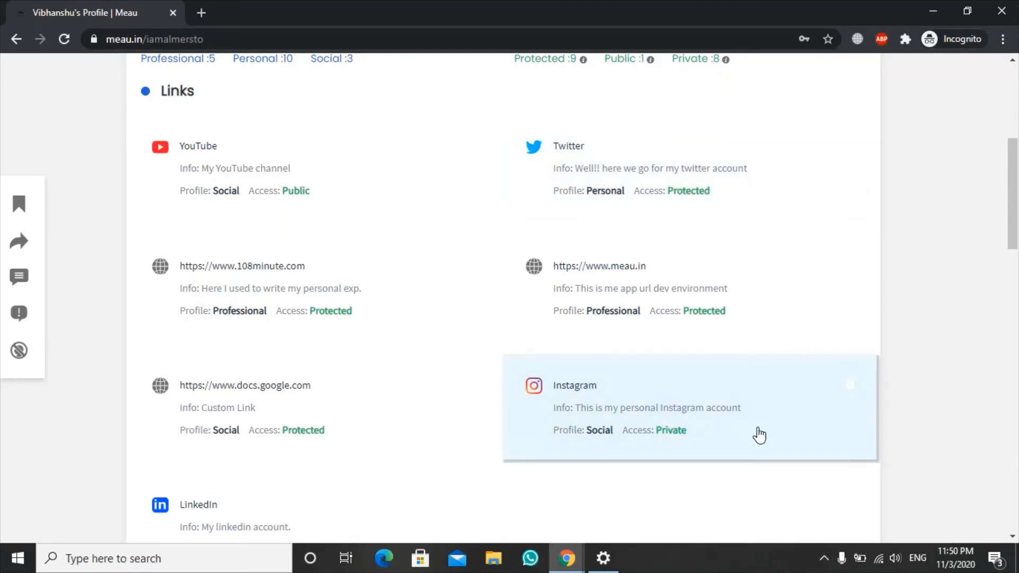
scroll(821, 346, "up", 3)
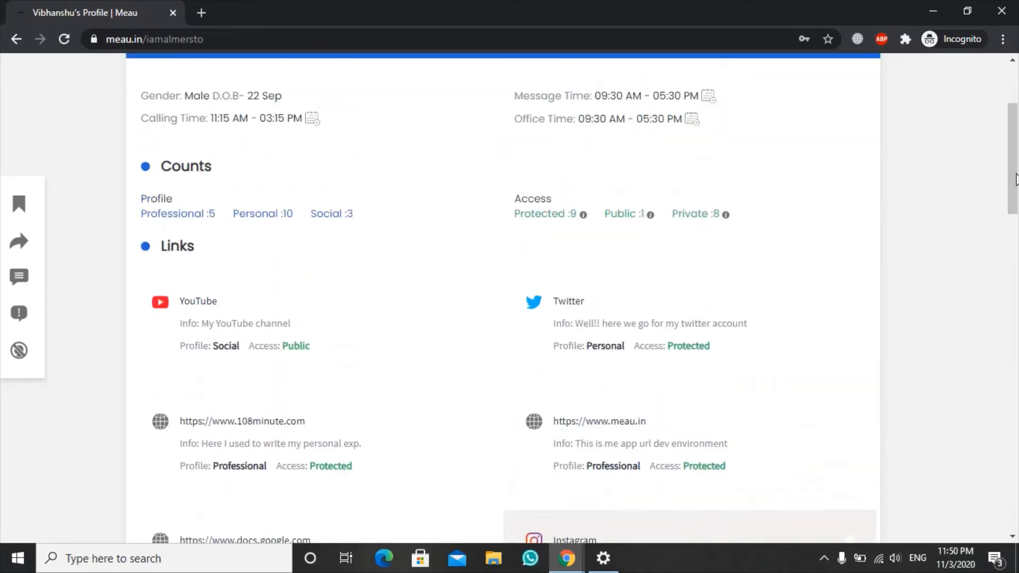
left_click(647, 324)
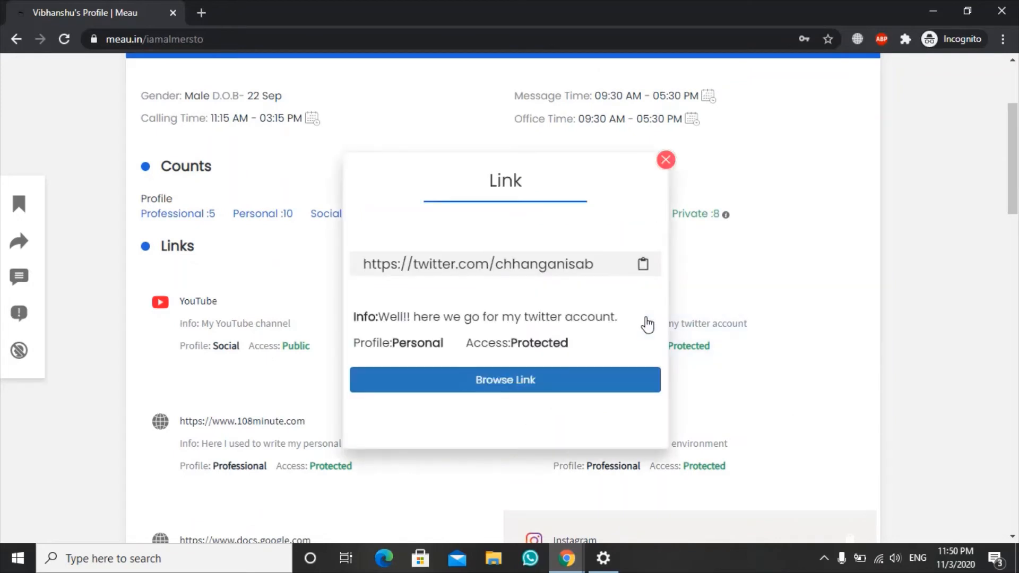
left_click(666, 161)
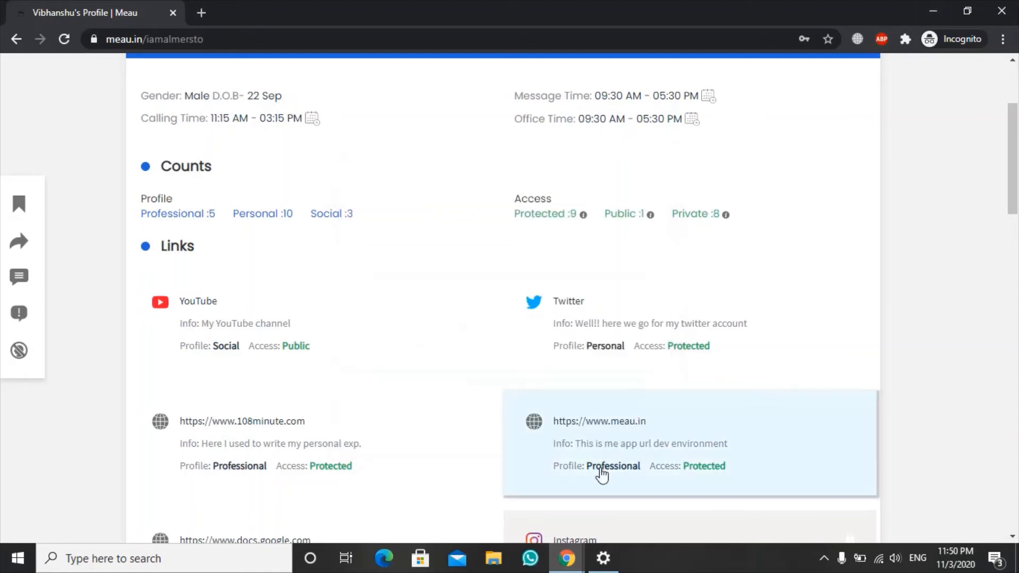
- Return to the profile owner's regular browser window and open the My Details Links page in a new tab
mouse_move(571, 565)
left_click(496, 534)
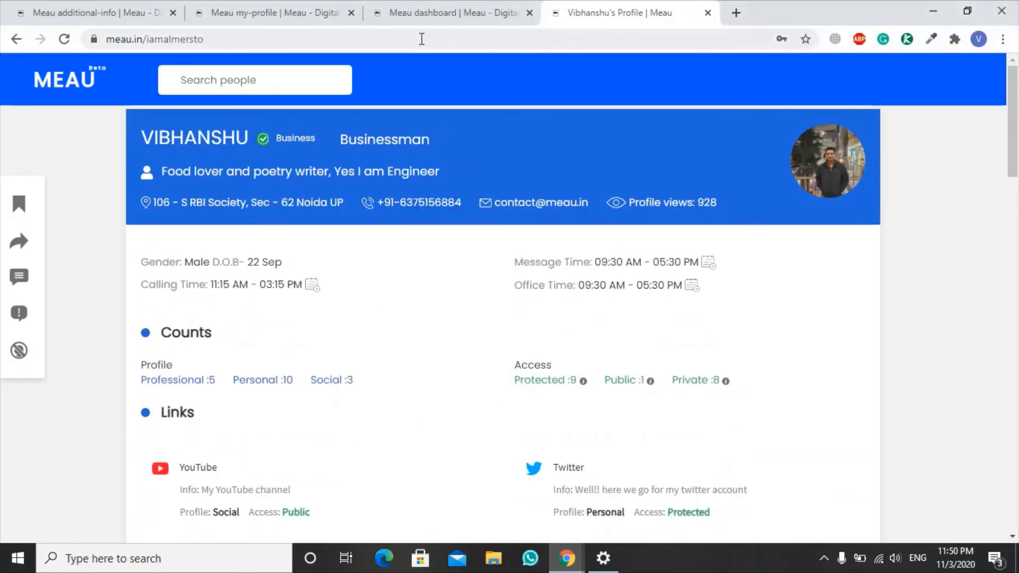
left_click(148, 8)
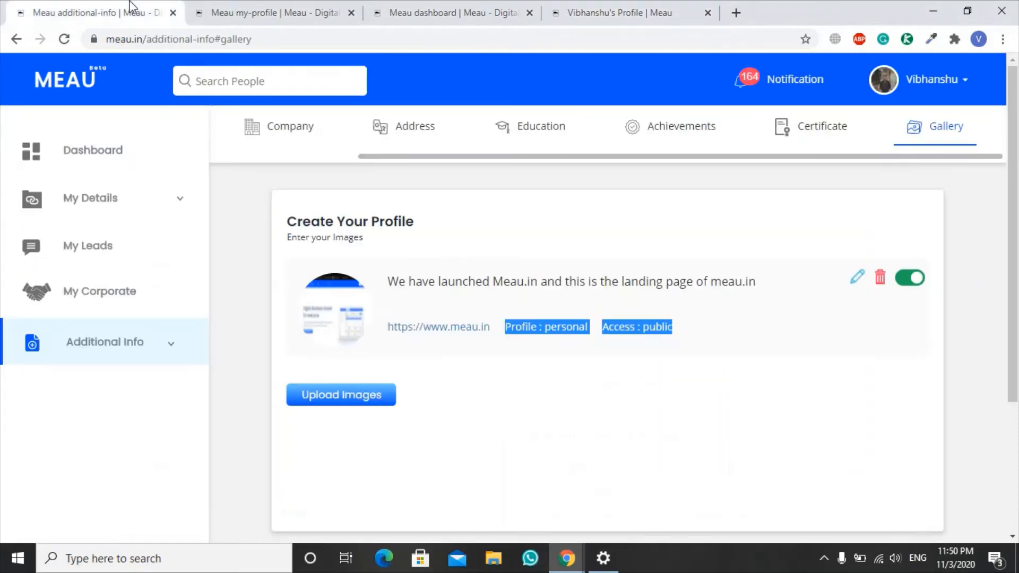
left_click(134, 208)
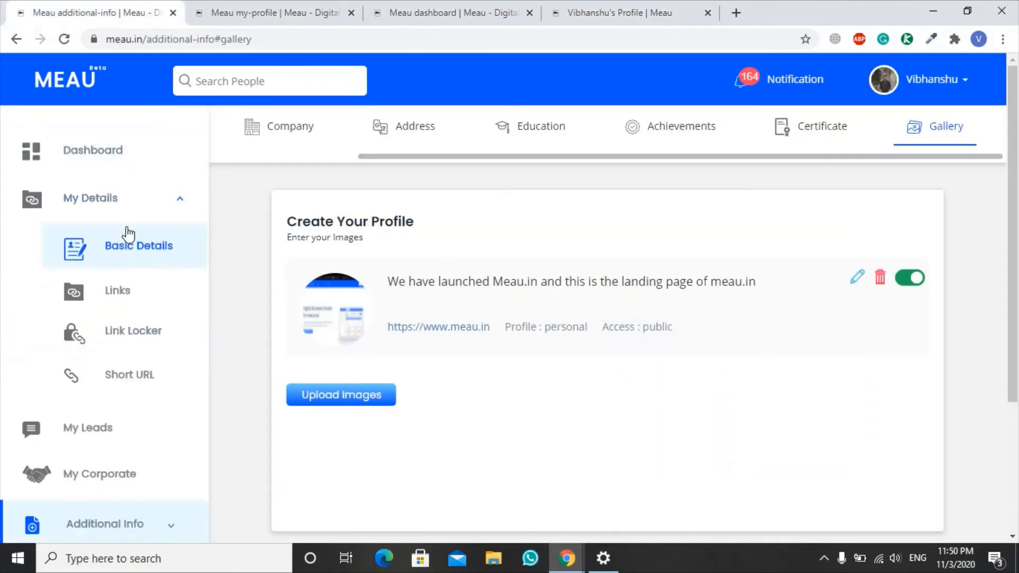
left_click(129, 307, "ctrl")
left_click(223, 7)
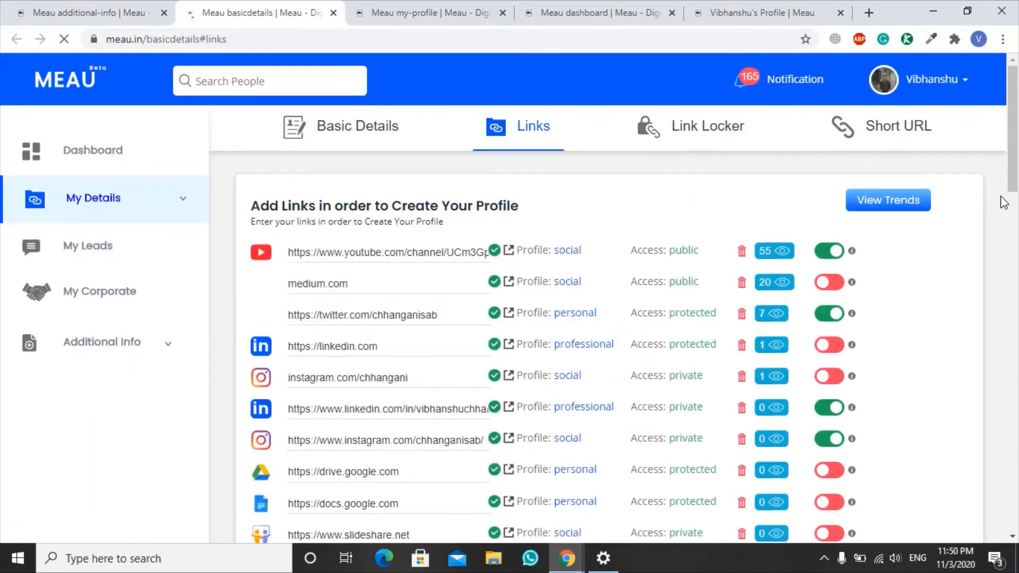
- View the Twitter link's click chart and its list of visitors
left_click_drag(1018, 175, 1017, 180)
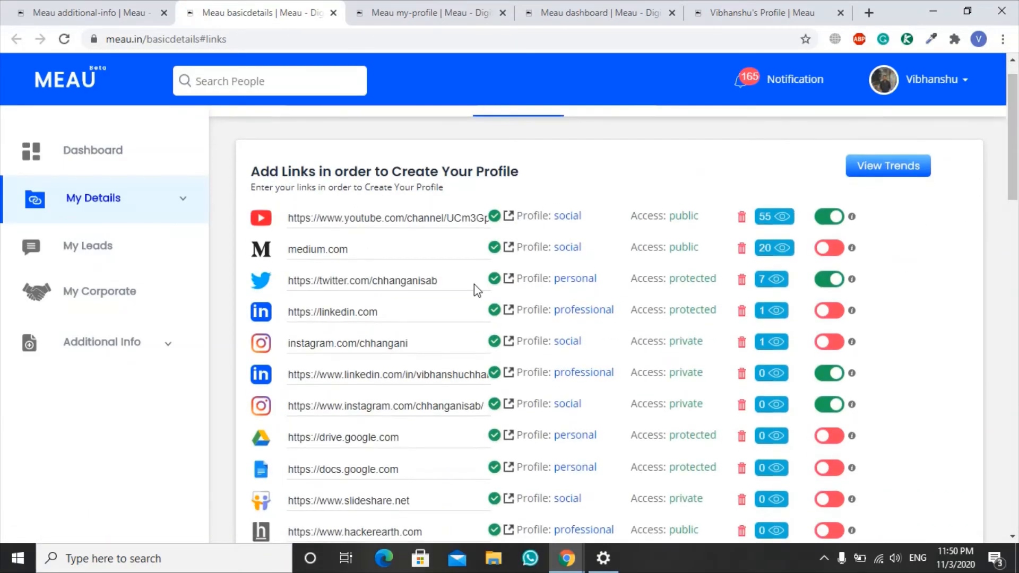
left_click(770, 280)
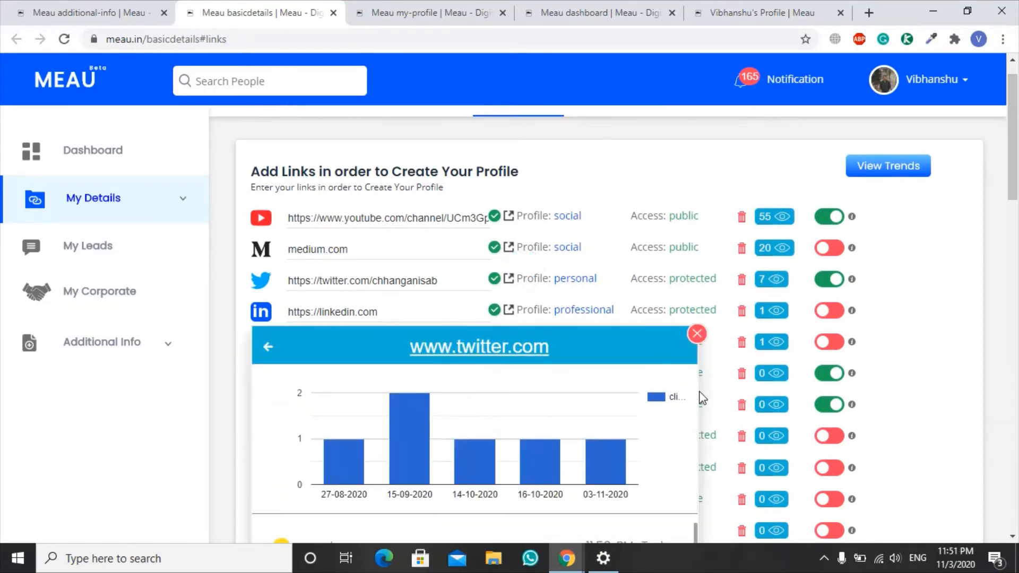
left_click_drag(1013, 137, 1007, 230)
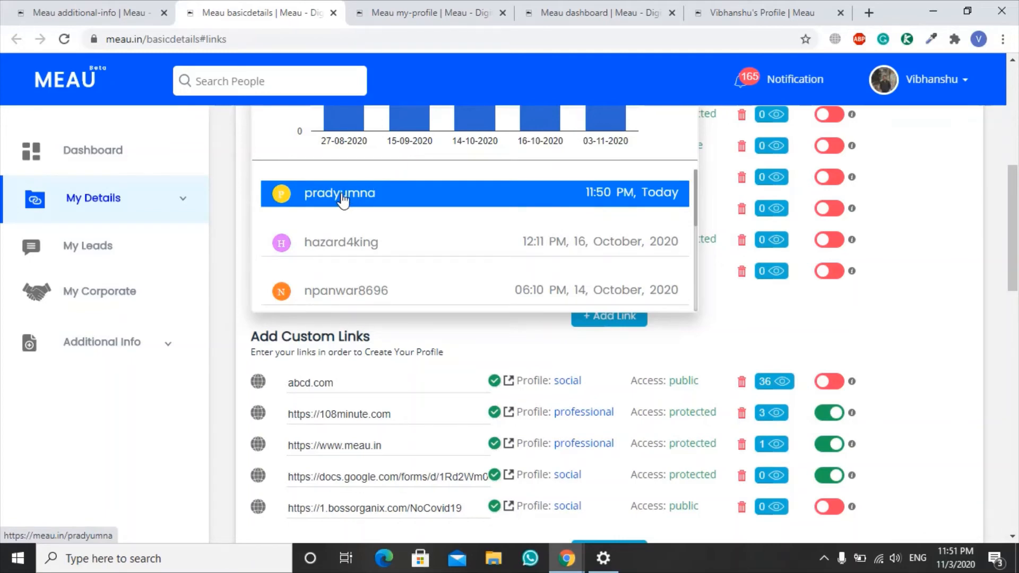
- Close the Twitter link's click statistics and view the public profile's header in the incognito window
left_click_drag(1016, 254, 1017, 177)
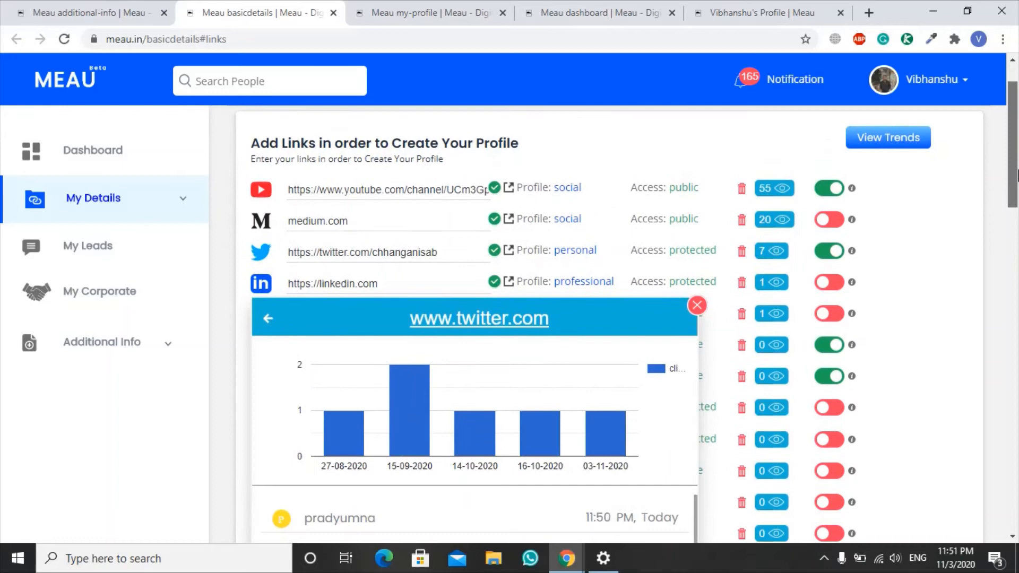
left_click(697, 305)
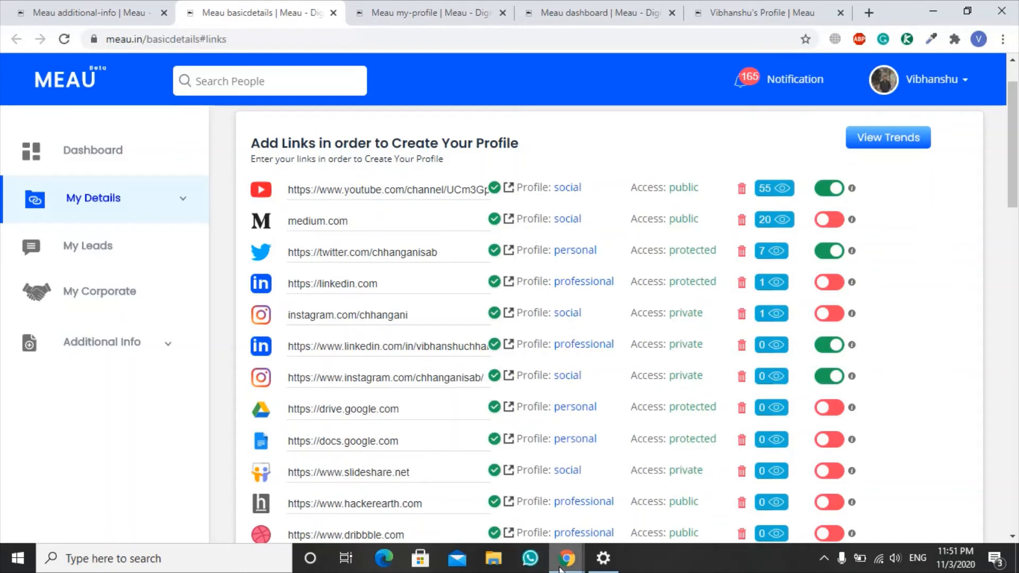
mouse_move(567, 558)
left_click(690, 504)
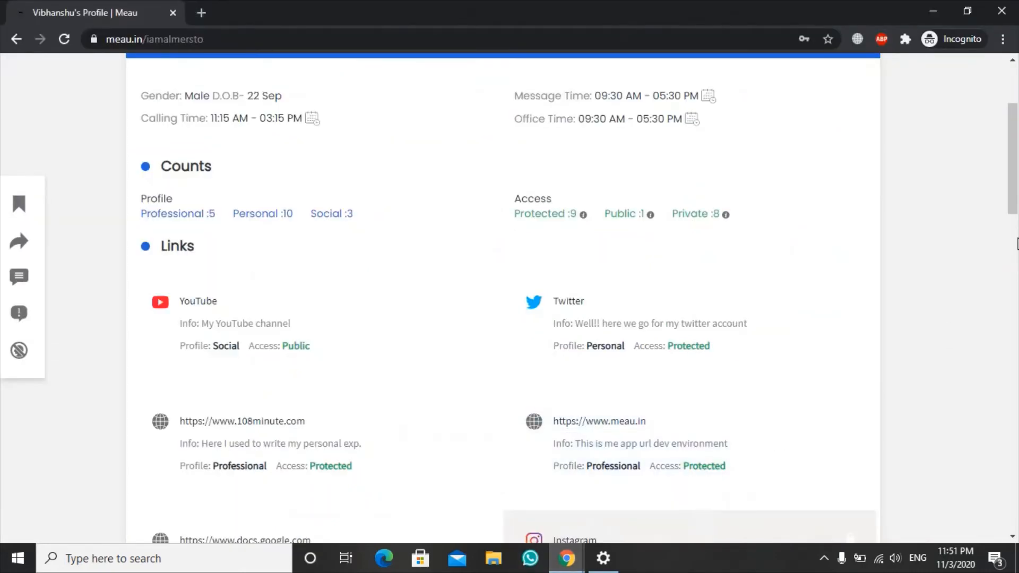
left_click_drag(1014, 221, 1015, 180)
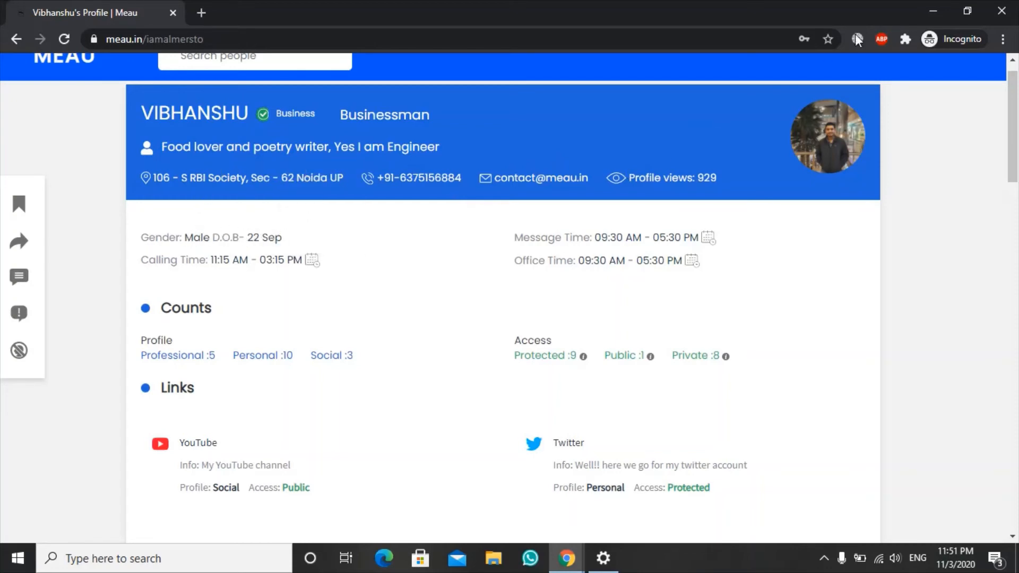
- Return to the profile owner's regular browser window and open My Profile's Change Template page in a new tab
mouse_move(566, 559)
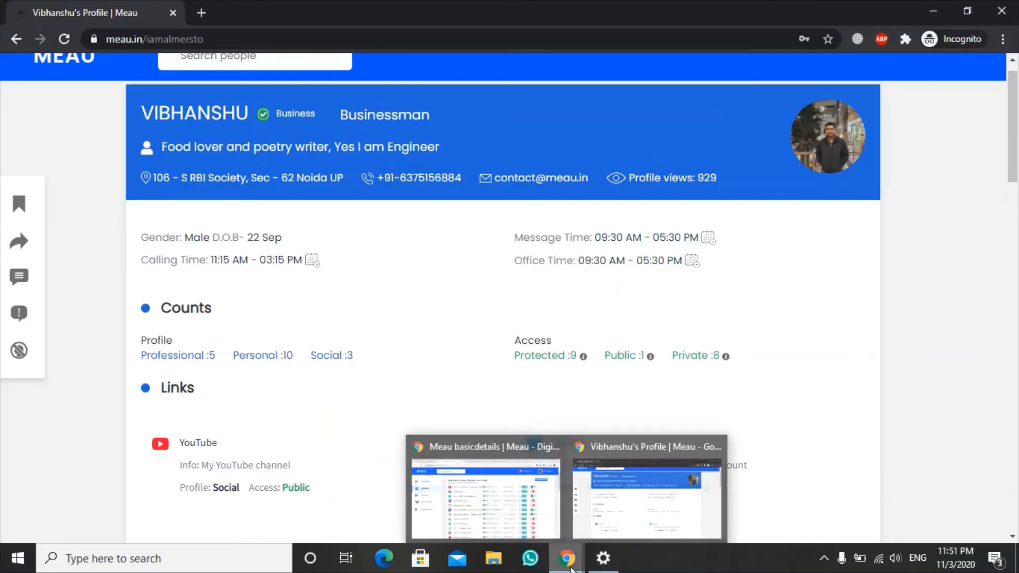
left_click(510, 510)
left_click(737, 8)
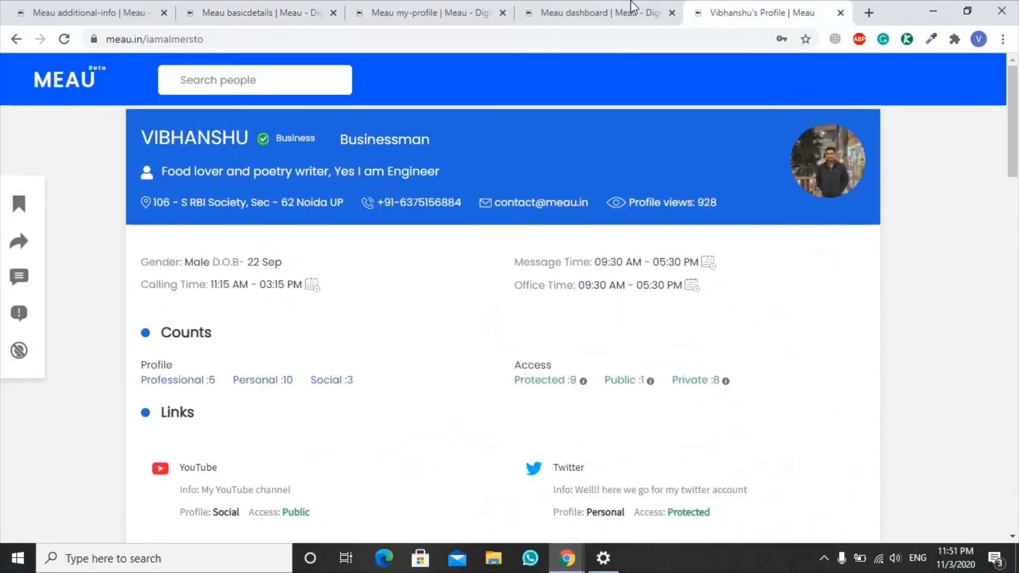
left_click(549, 8)
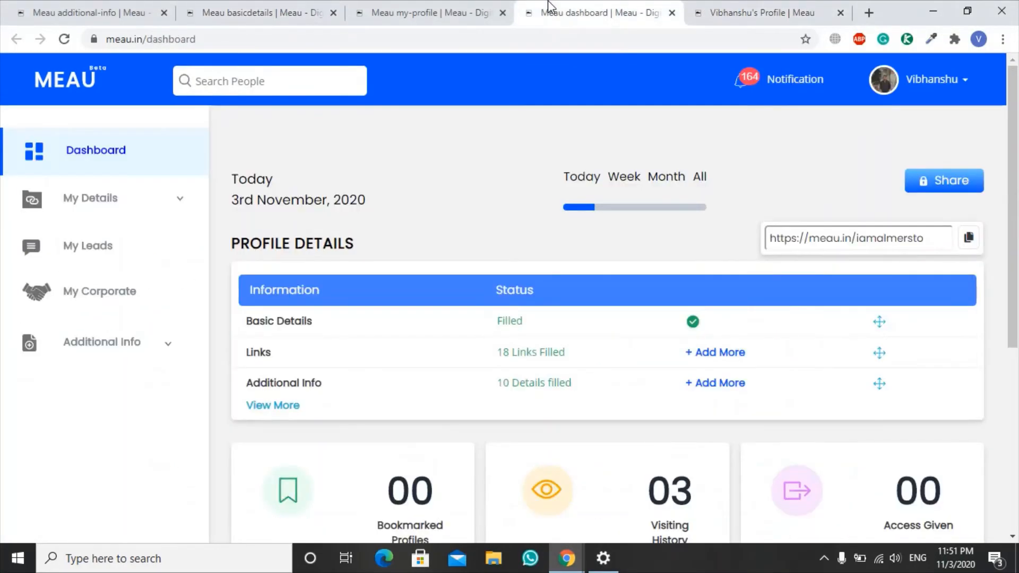
left_click(476, 8)
left_click(333, 446, "ctrl")
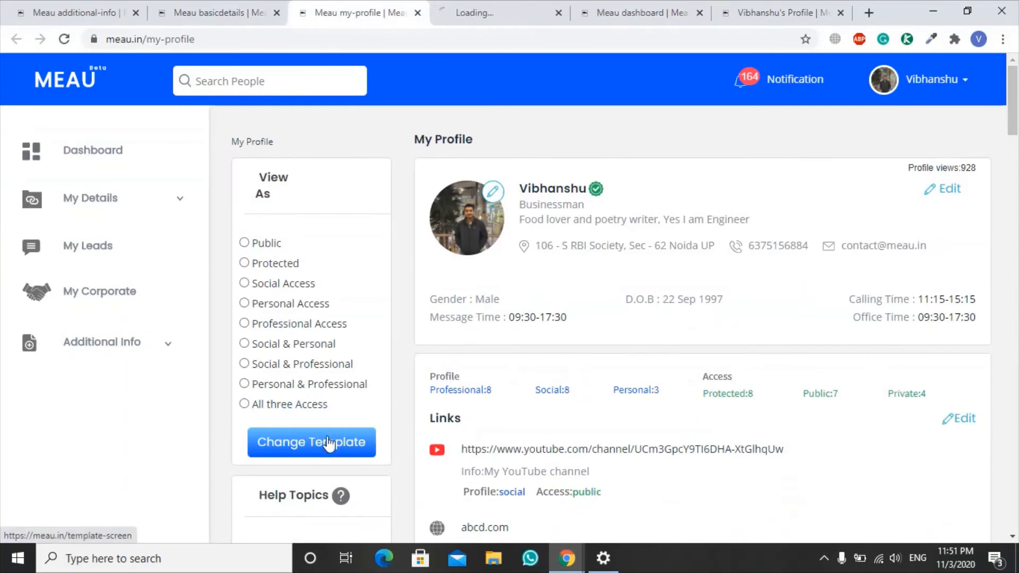
left_click(503, 7)
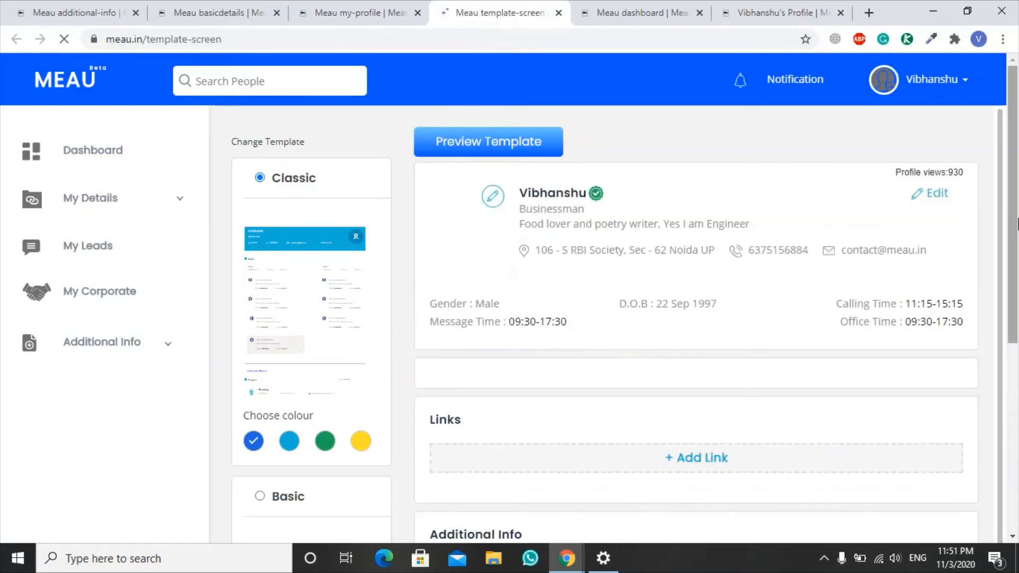
- Set the Classic template's colour to yellow and check the public profile in its own tab
left_click_drag(1009, 188, 1017, 208)
left_click(362, 402)
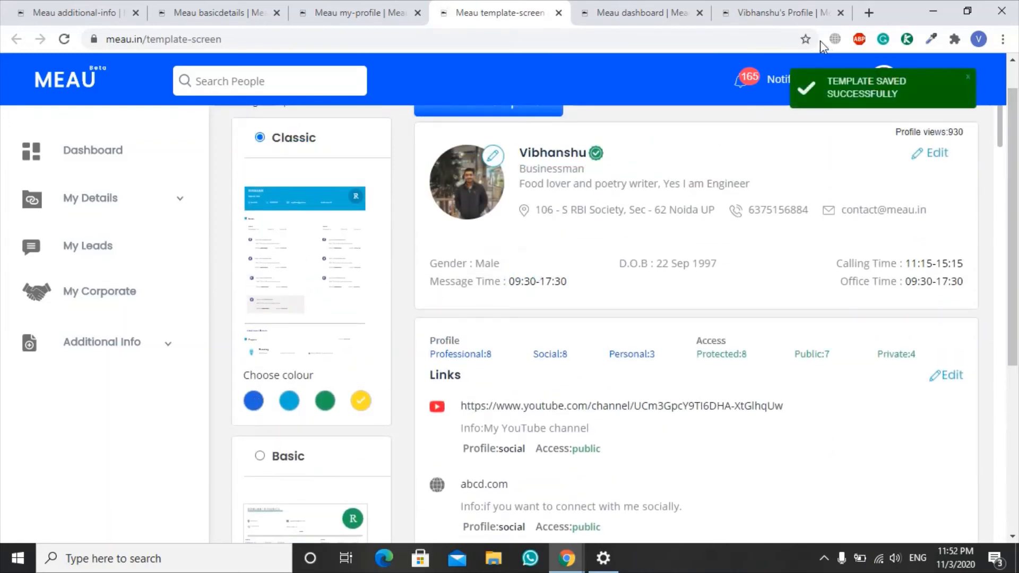
left_click(763, 9)
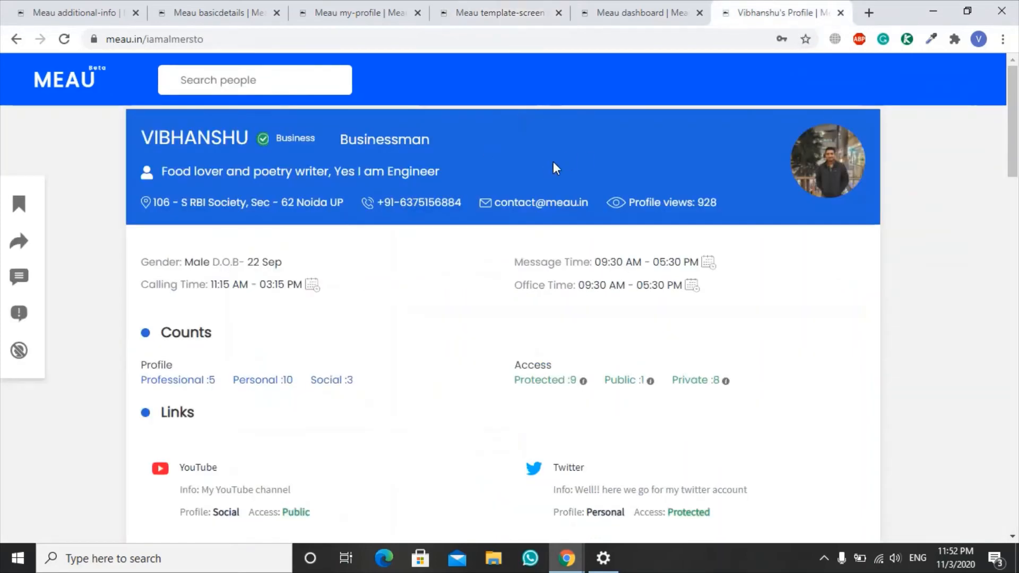
- Go back to the template page and apply the Basic template in dark blue
left_click(480, 11)
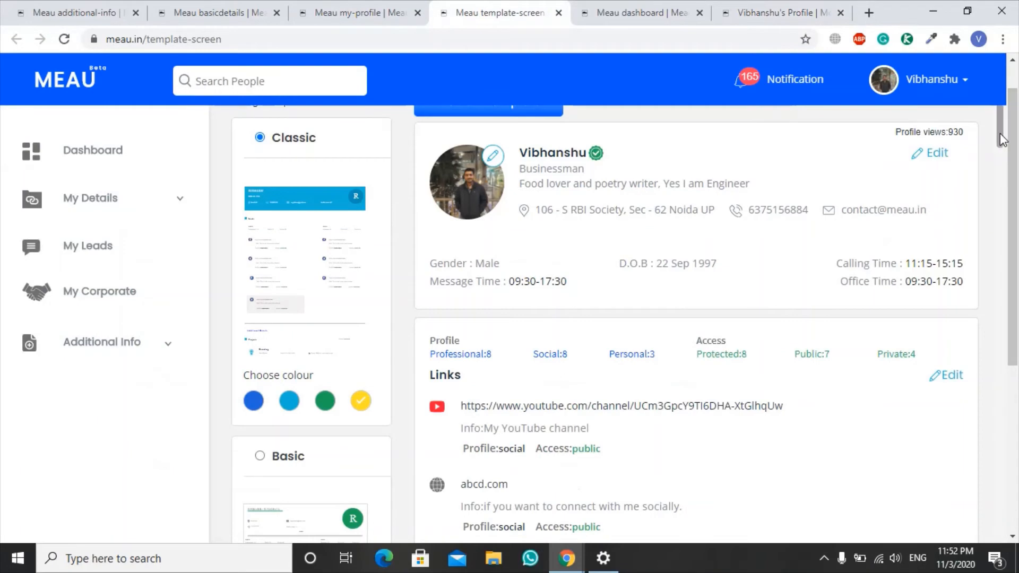
scroll(1001, 148, "down", 1)
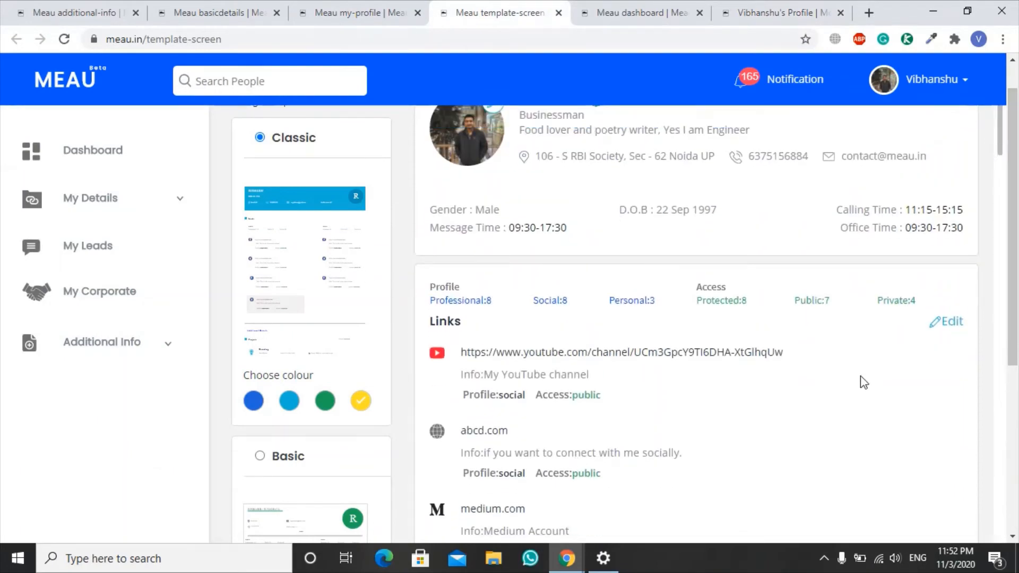
scroll(1012, 348, "down", 4)
scroll(1012, 347, "down", 2)
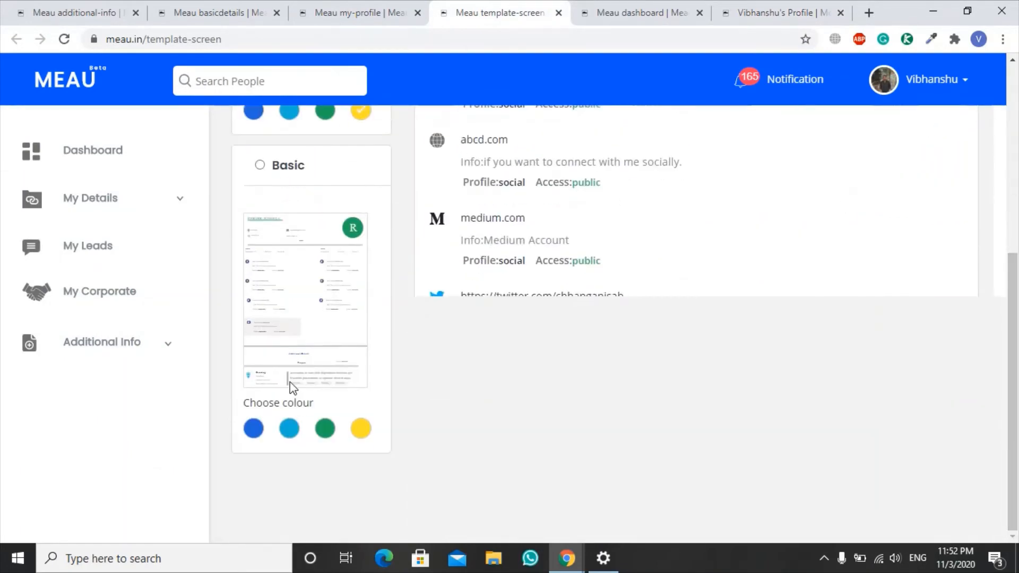
left_click(253, 431)
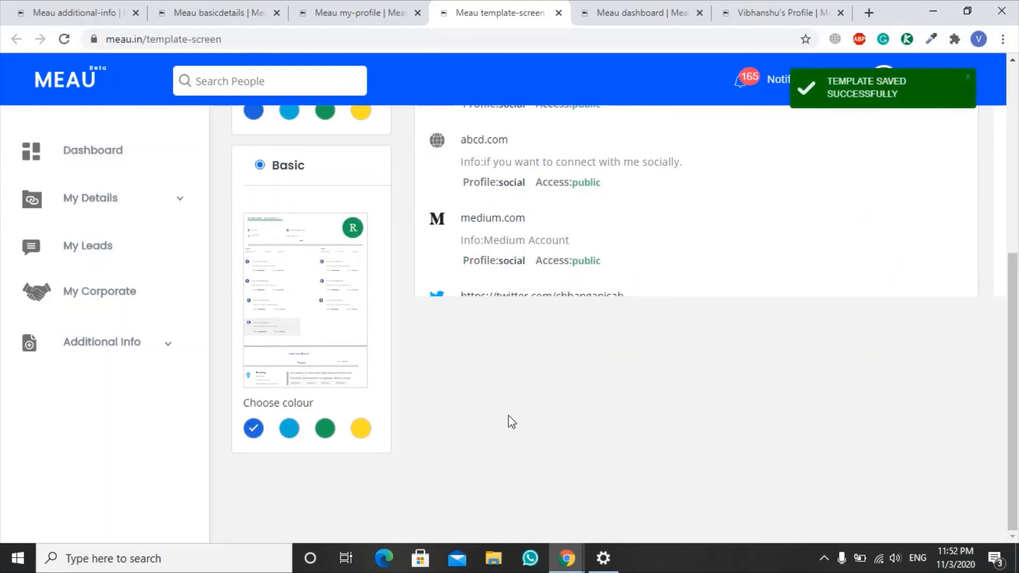
- Reload the public profile in the incognito window and examine the Basic template's header layout
mouse_move(576, 564)
left_click(648, 472)
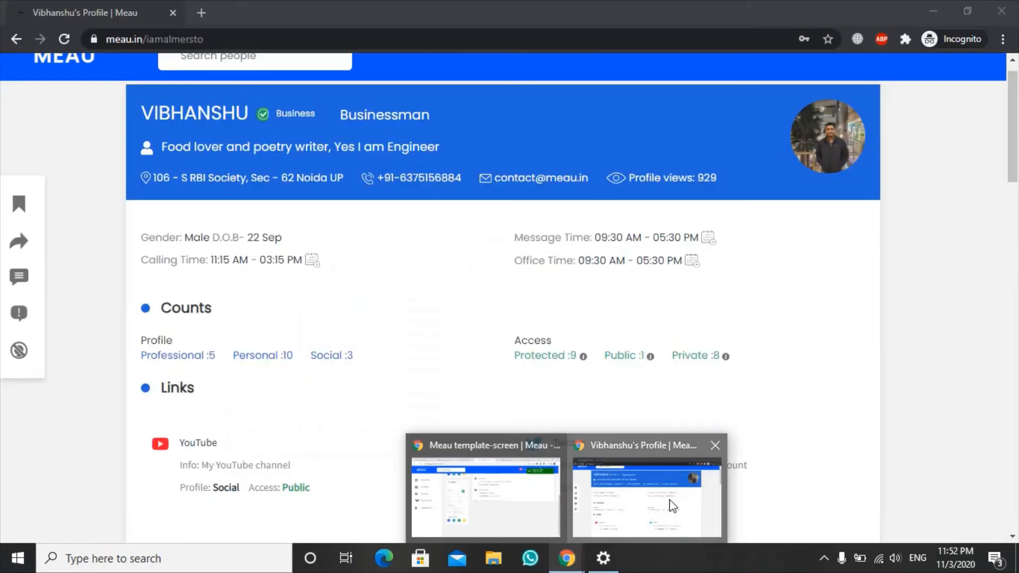
left_click(64, 39)
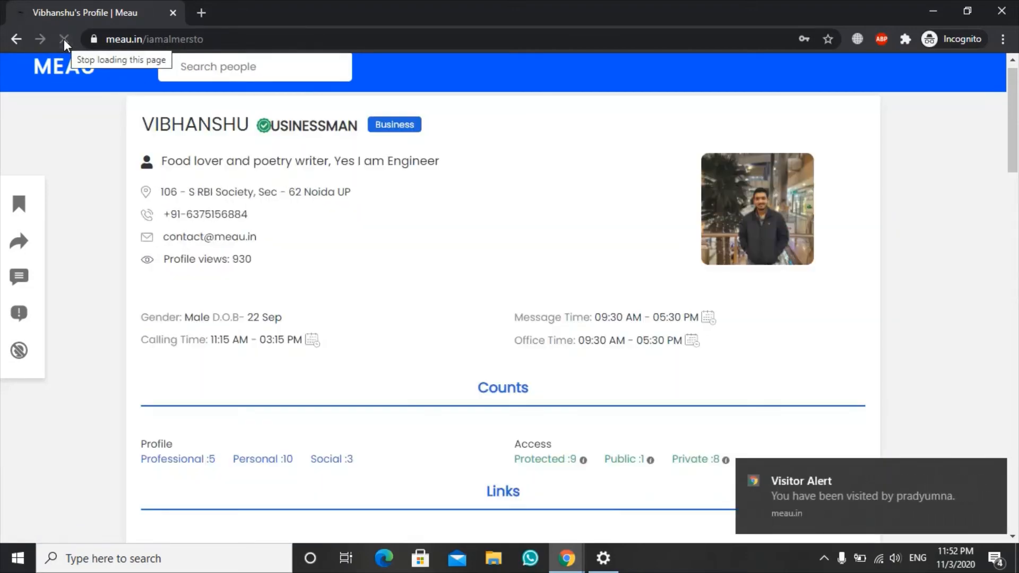
left_click_drag(1013, 125, 1017, 93)
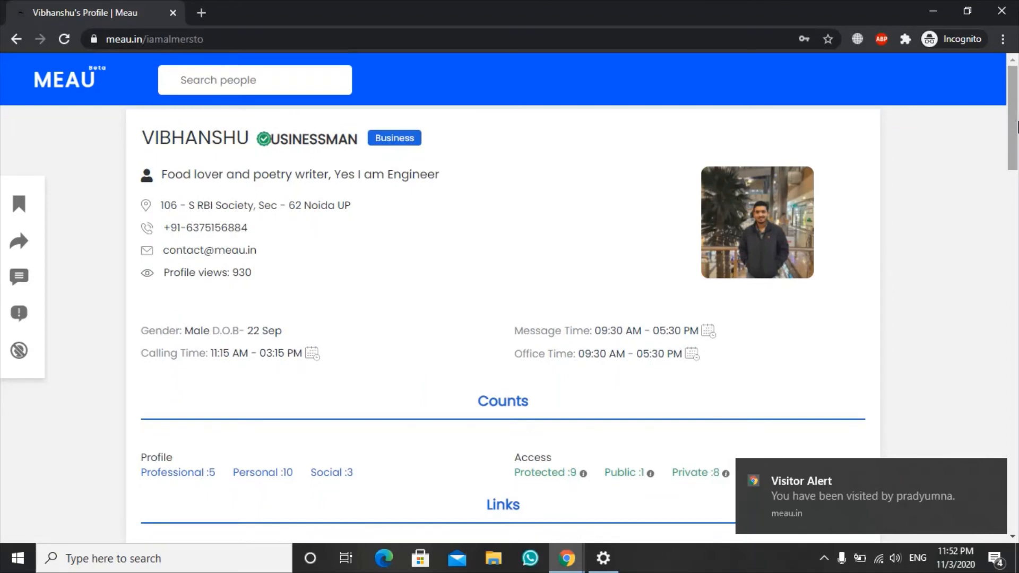
left_click_drag(1017, 128, 1016, 92)
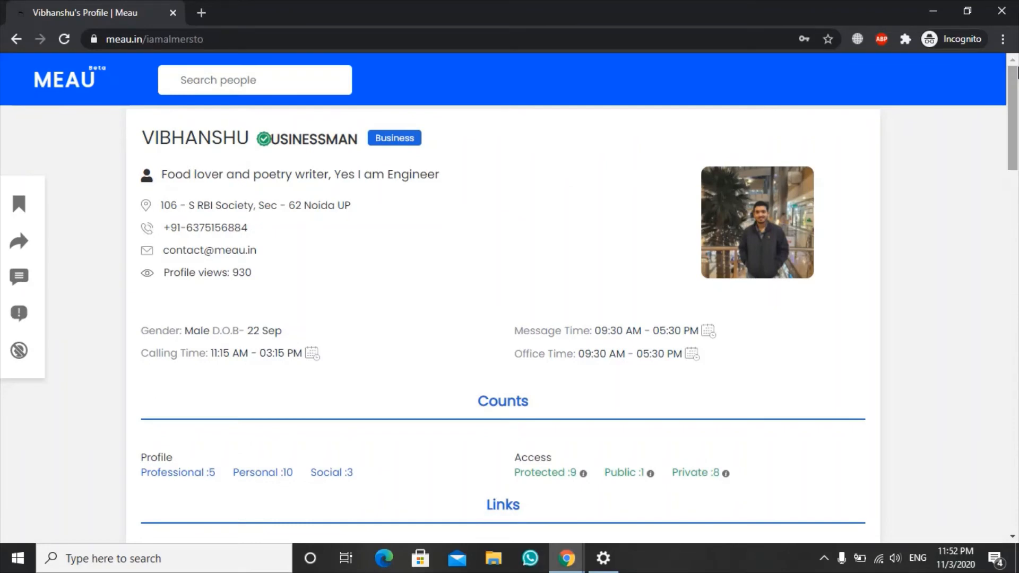
- Load the public profile's additional info and look through the Additional Details section
left_click_drag(1014, 71, 1016, 441)
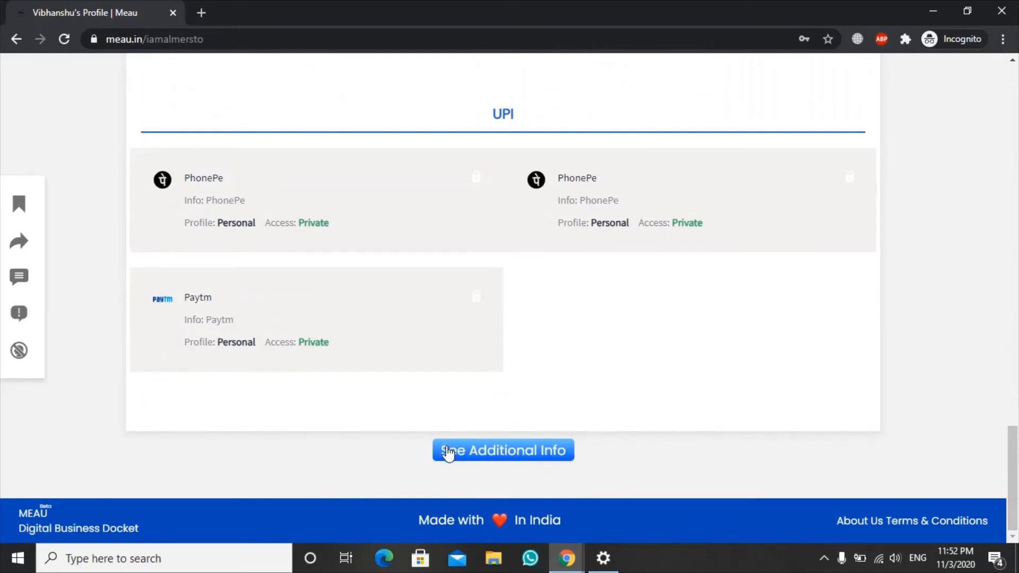
left_click(525, 453)
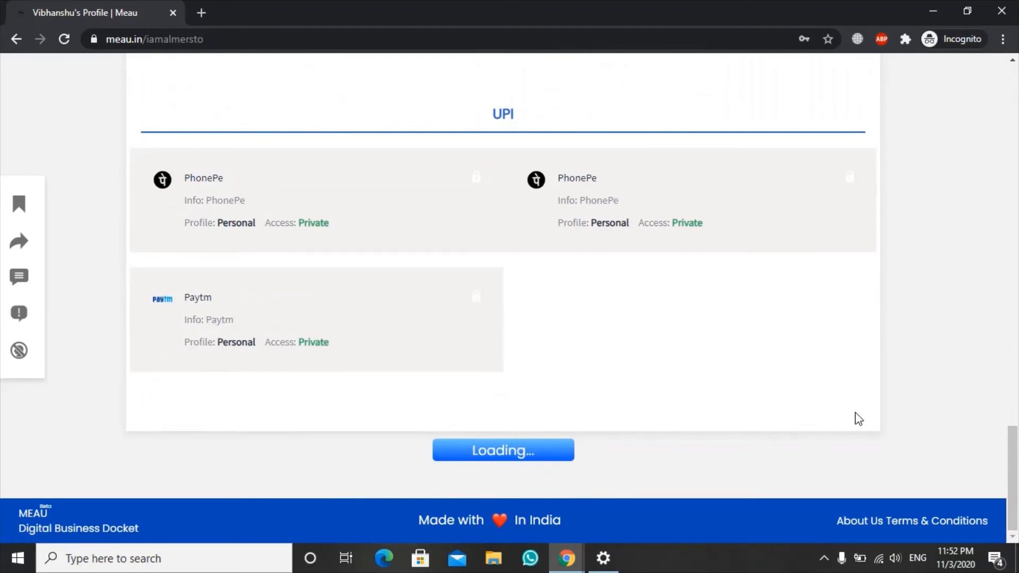
left_click_drag(1012, 502, 996, 316)
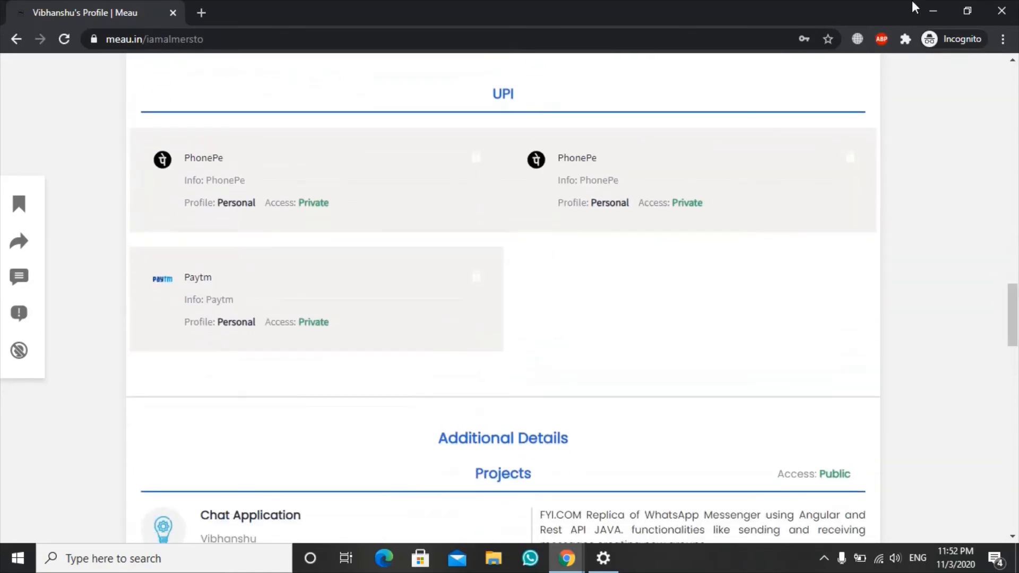
- Return to the template page in the owner's window and apply the Classic template in light blue
left_click(933, 12)
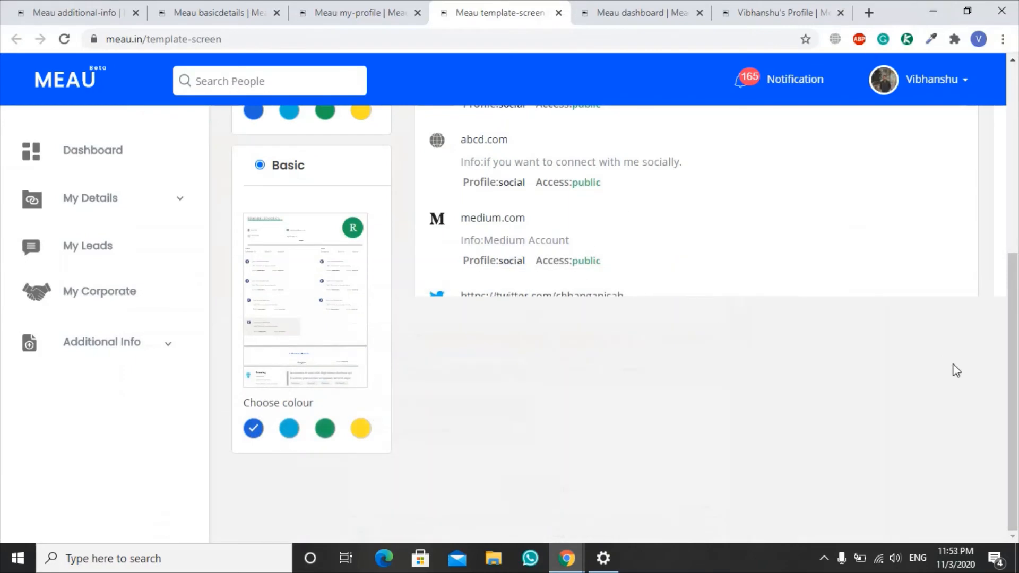
left_click_drag(1014, 376, 1015, 149)
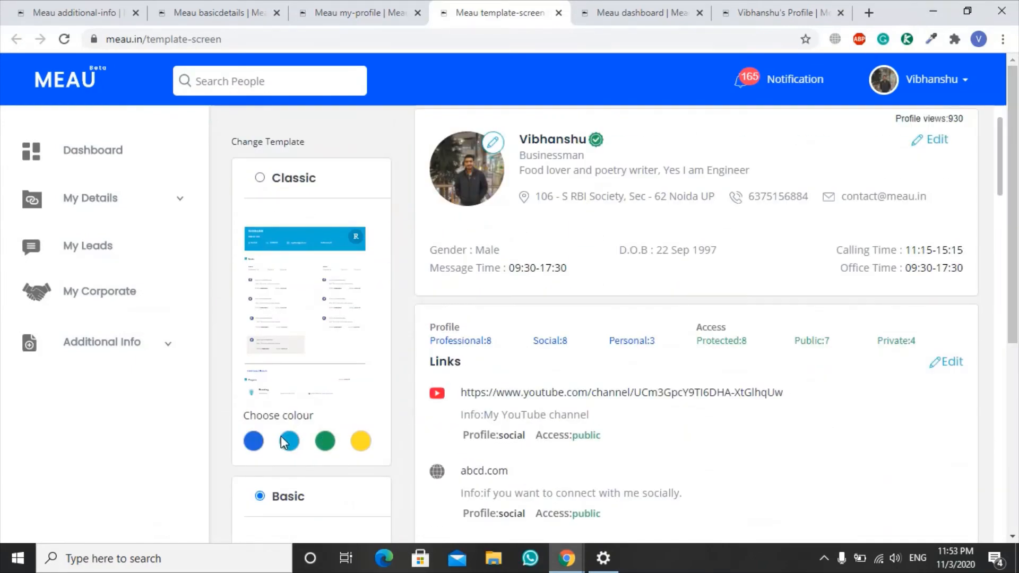
left_click(289, 443)
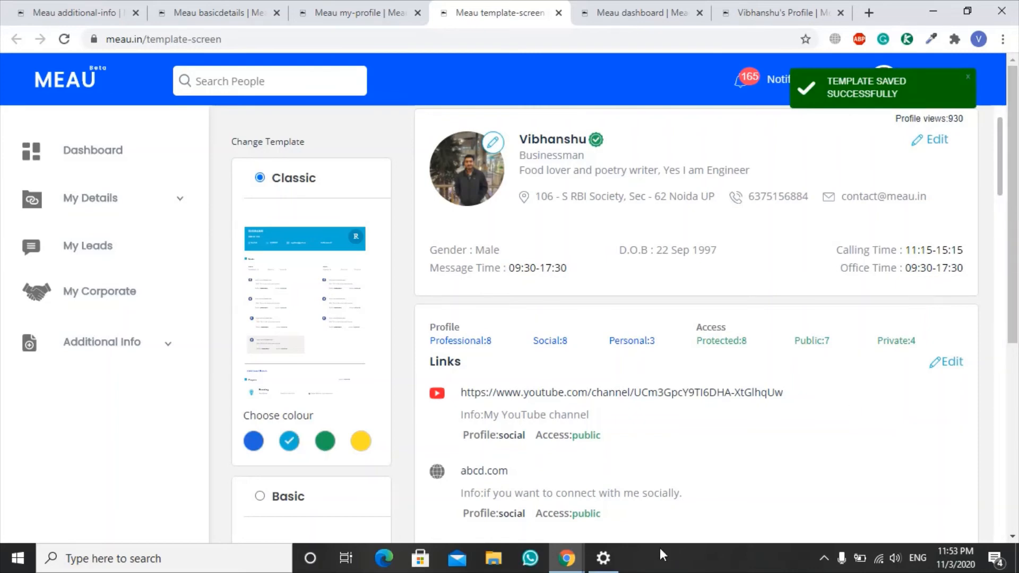
- View the phone number and email address shown on the public profile in the incognito window
mouse_move(566, 558)
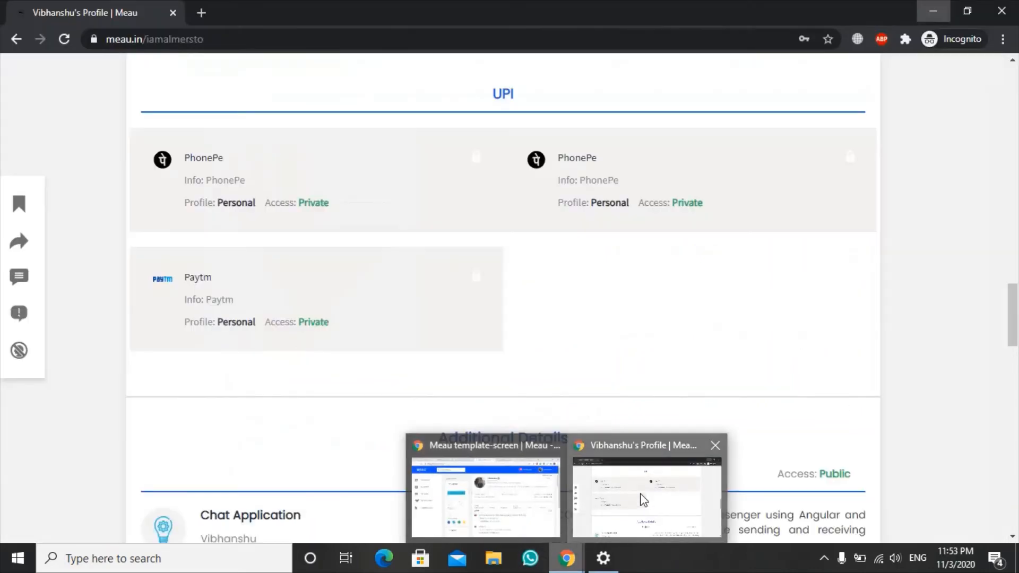
left_click(642, 496)
left_click_drag(1016, 335, 1012, 106)
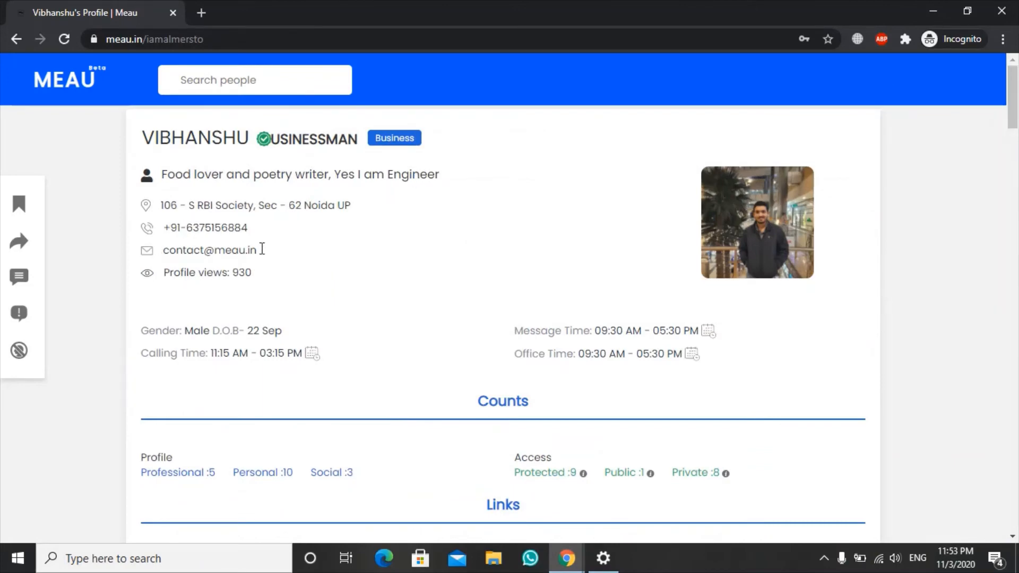
left_click_drag(263, 252, 152, 230)
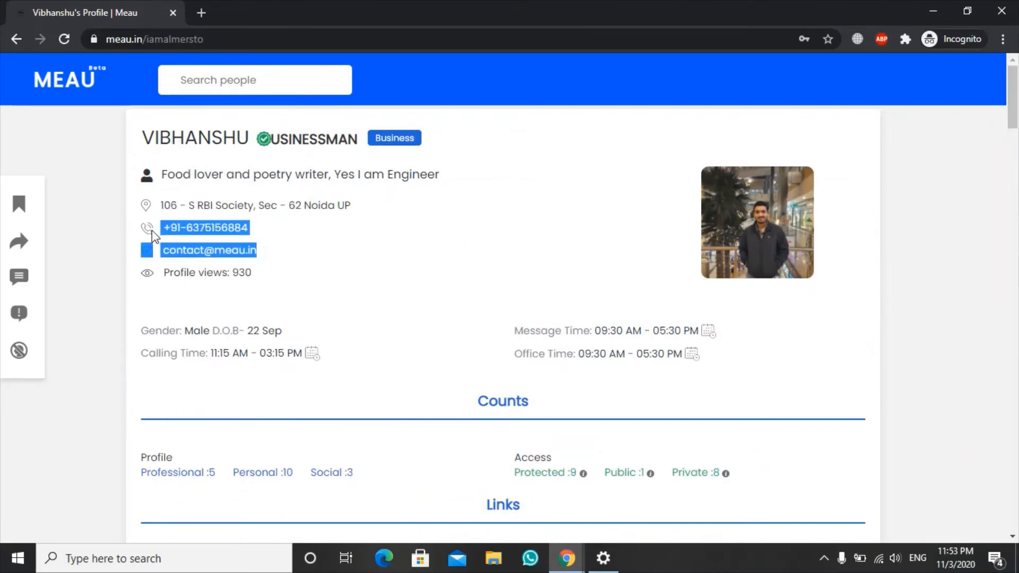
left_click(343, 284)
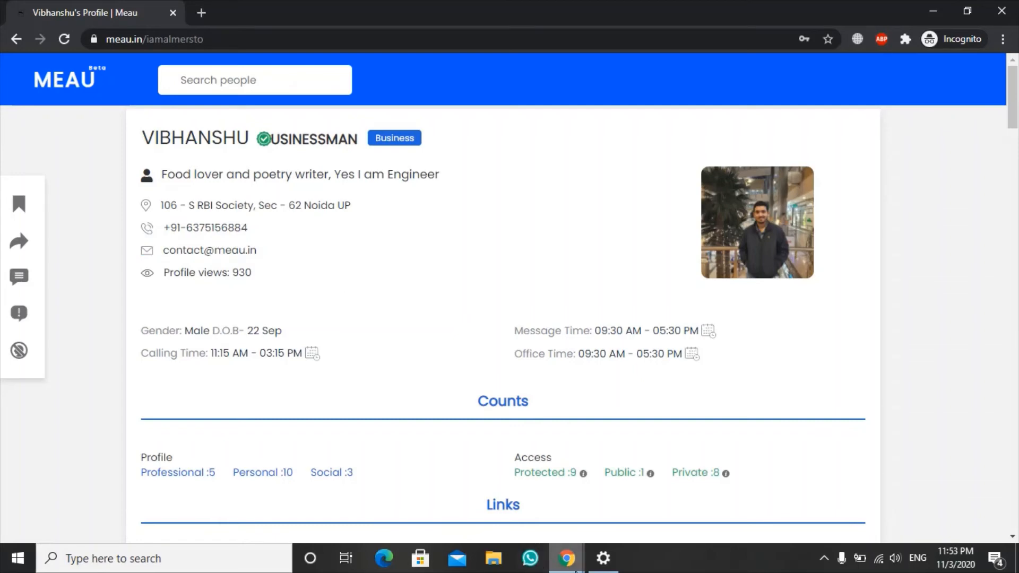
- Return to the owner's browser window and open the account Settings page in a new tab
mouse_move(567, 557)
left_click(479, 516)
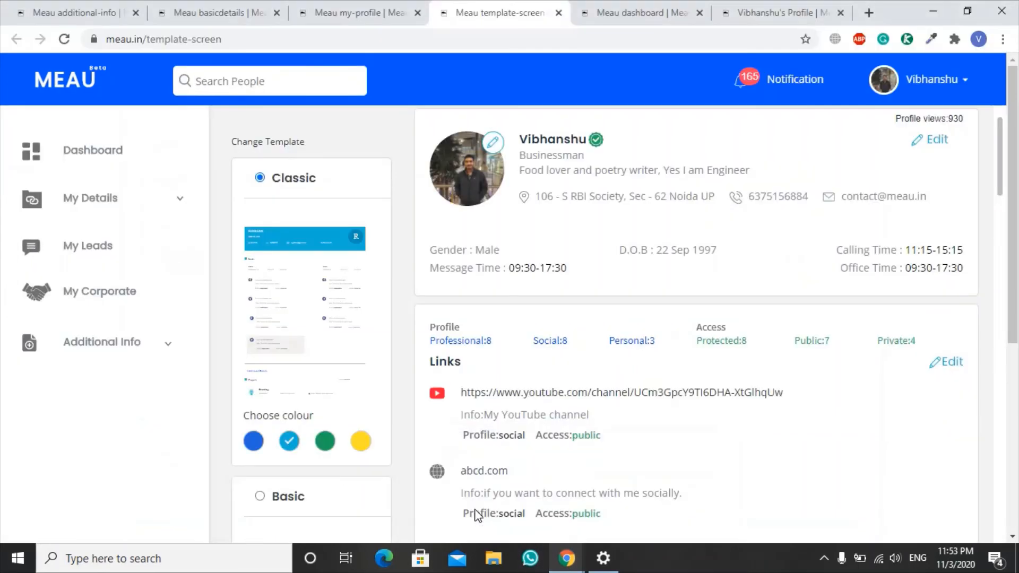
left_click(940, 99)
middle_click(901, 184)
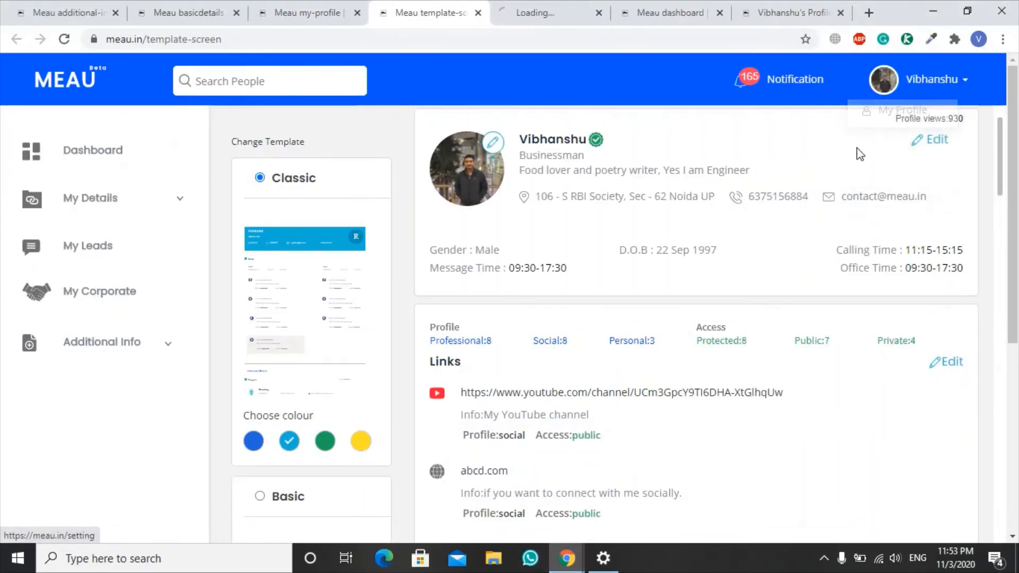
left_click(525, 7)
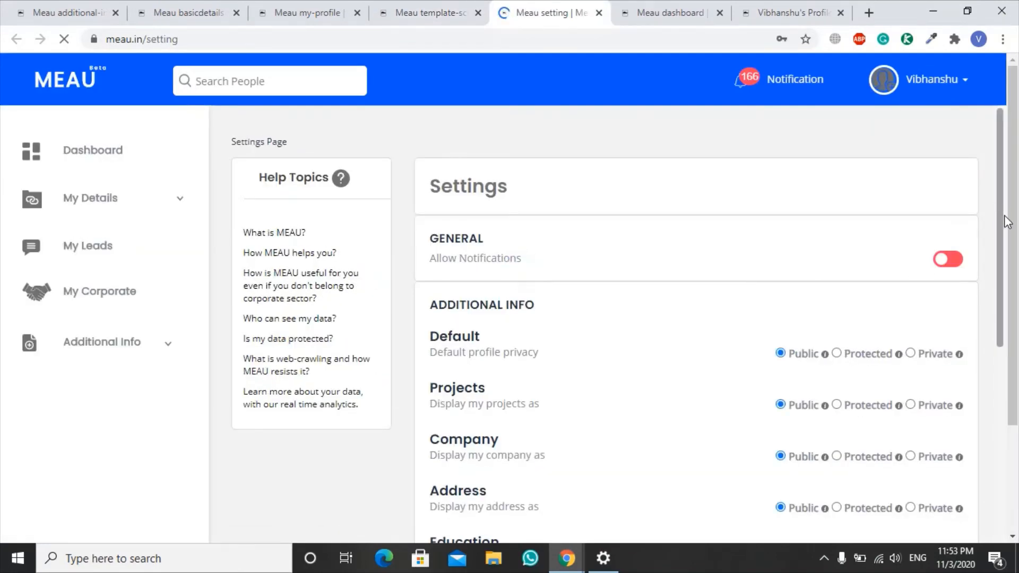
- Examine the Additional Info visibility options and the Privacy settings, including DOB Year
scroll(1017, 209, "down", 3)
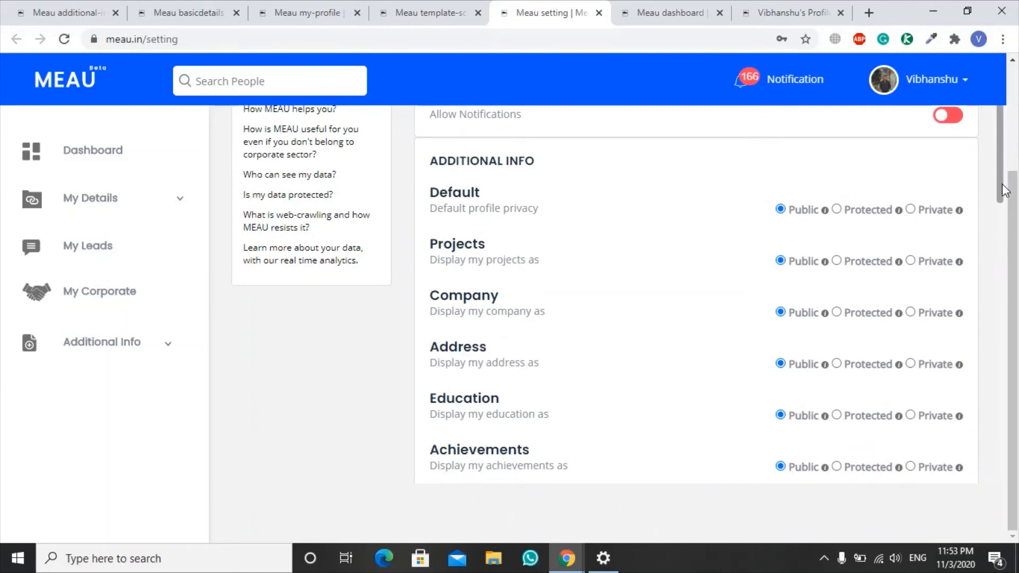
left_click_drag(1005, 185, 1003, 371)
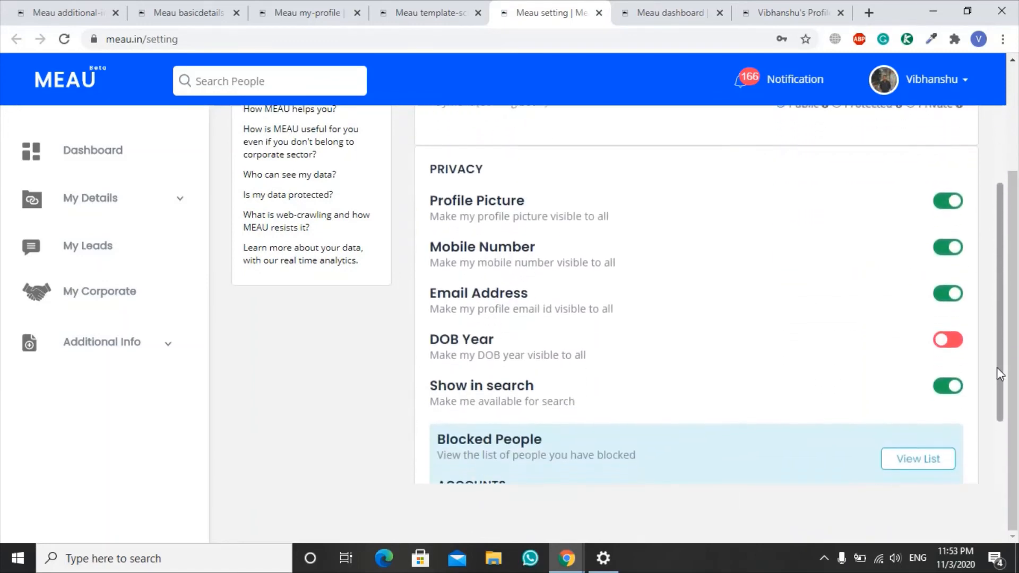
double_click(480, 337)
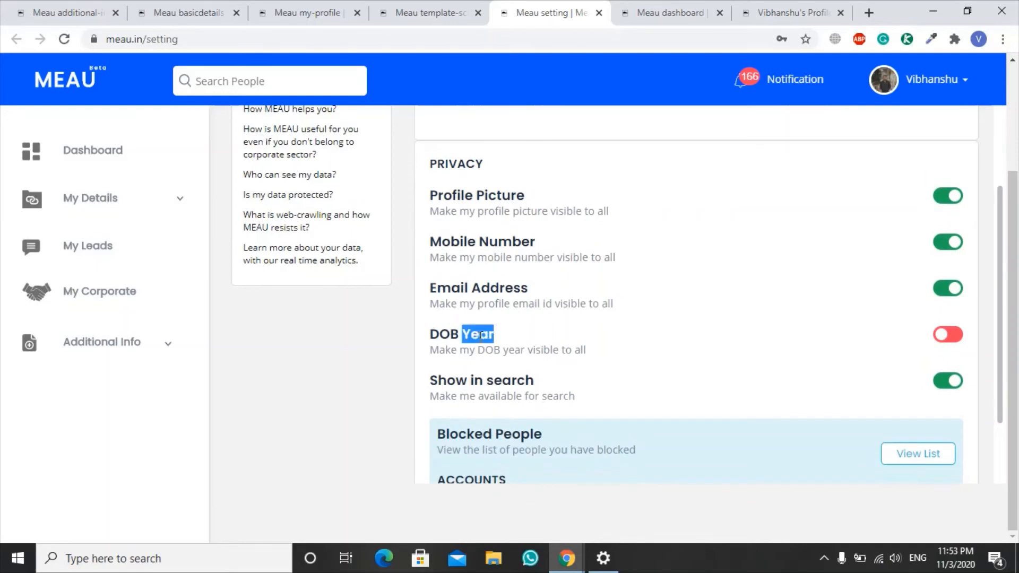
- Check the date of birth shown on the public profile, and review the Show in search privacy setting
left_click(743, 12)
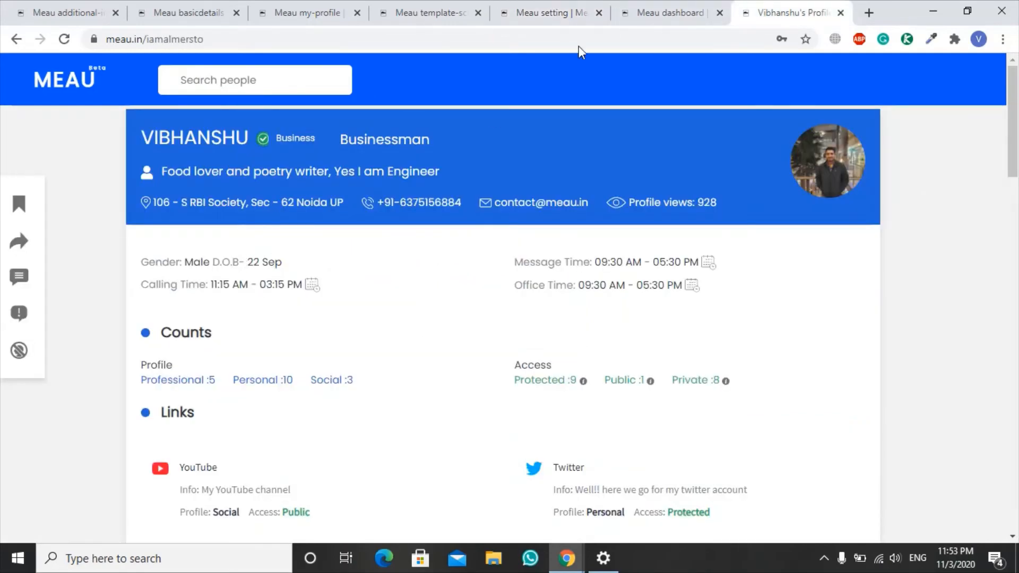
left_click(567, 12)
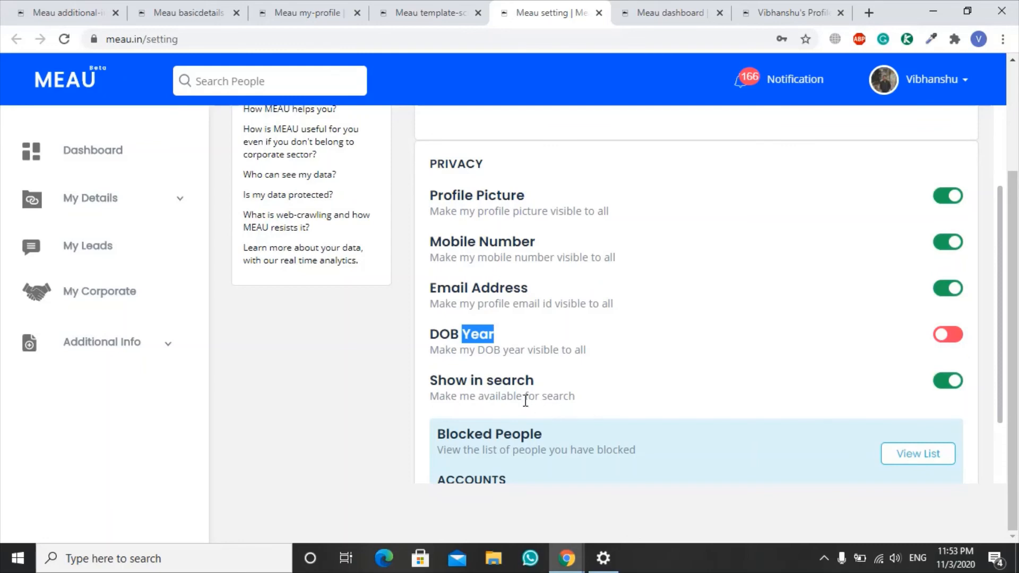
triple_click(490, 382)
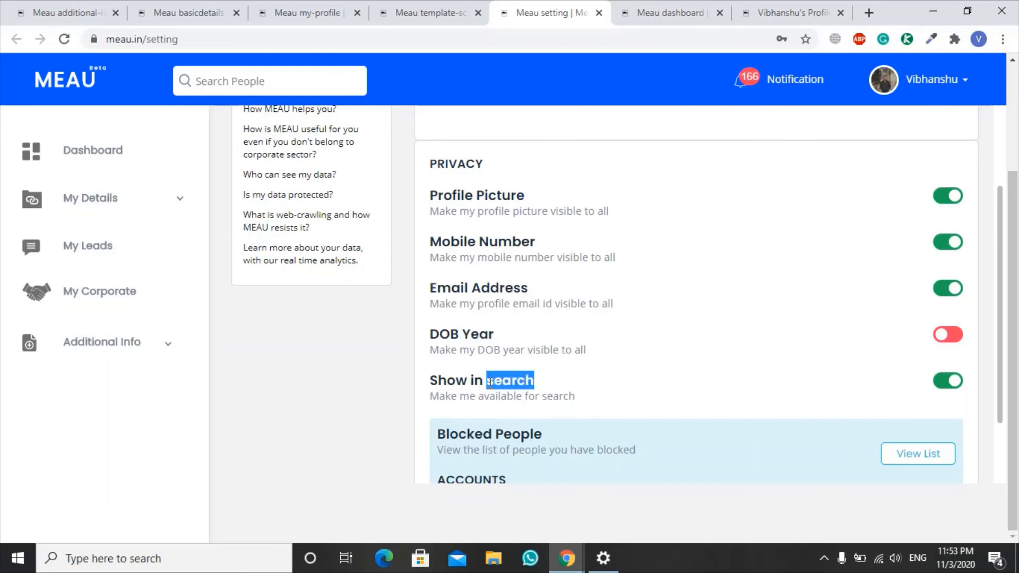
left_click(582, 400)
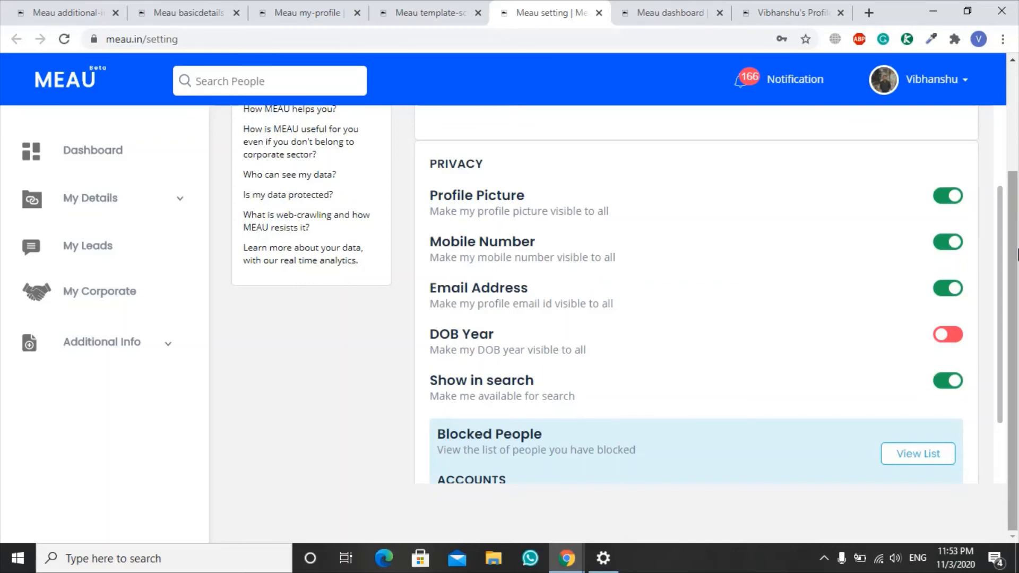
- Read the "What is MEAU?" help topic on the Settings page and close it
scroll(1017, 255, "up", 3)
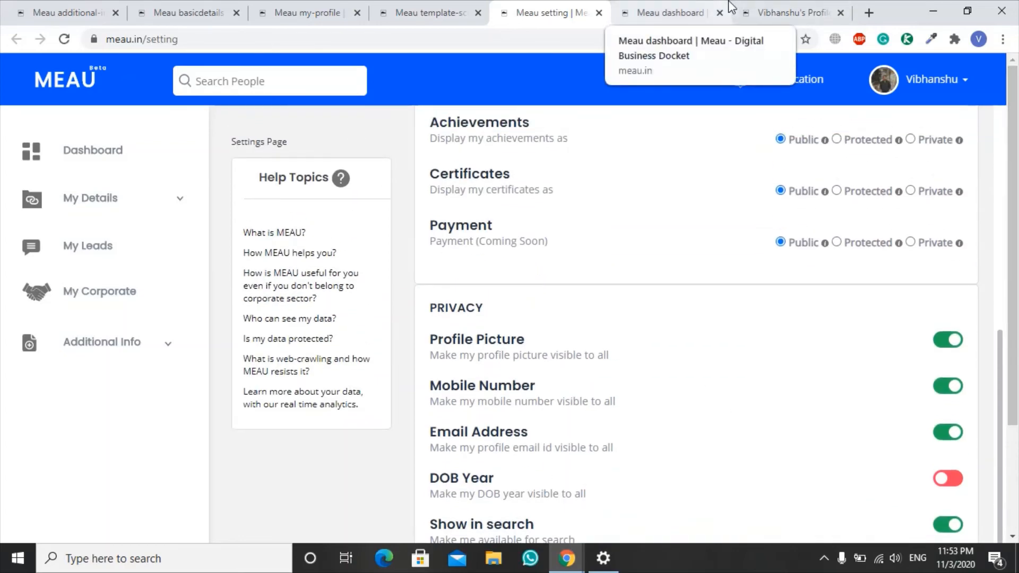
left_click(275, 234)
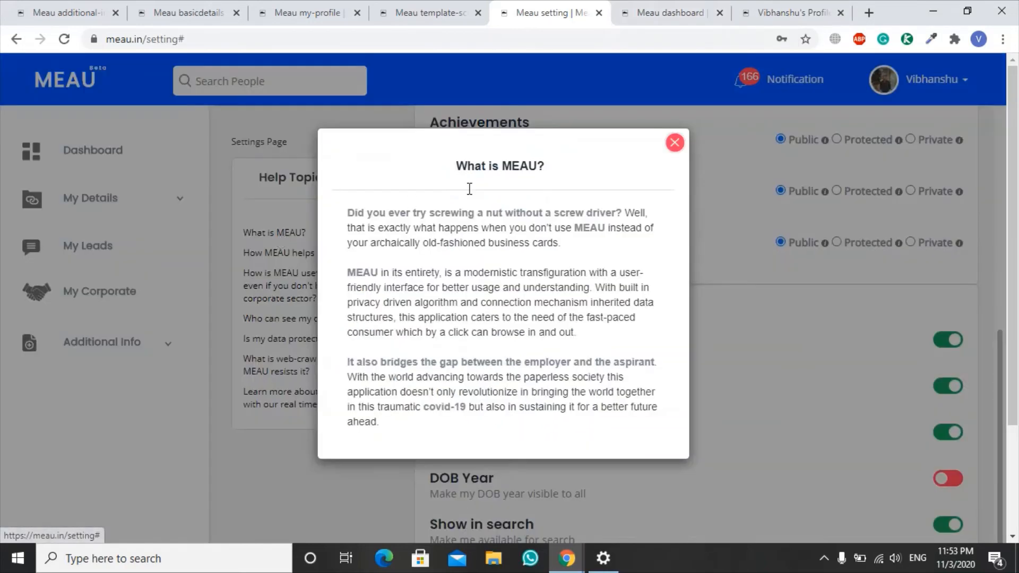
left_click(674, 142)
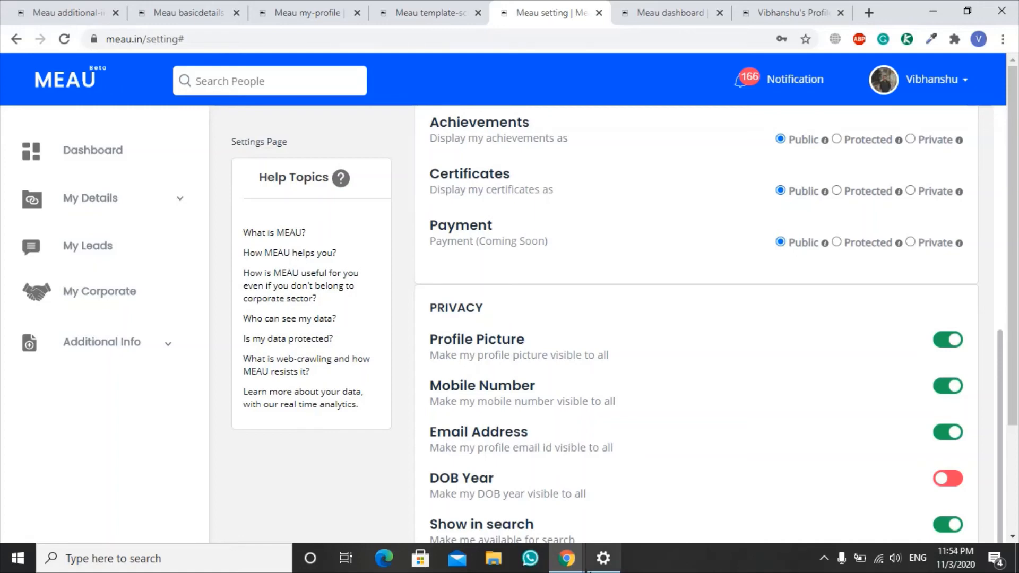
- Switch to the incognito window and bookmark the public profile as the visitor
mouse_move(565, 560)
left_click(633, 508)
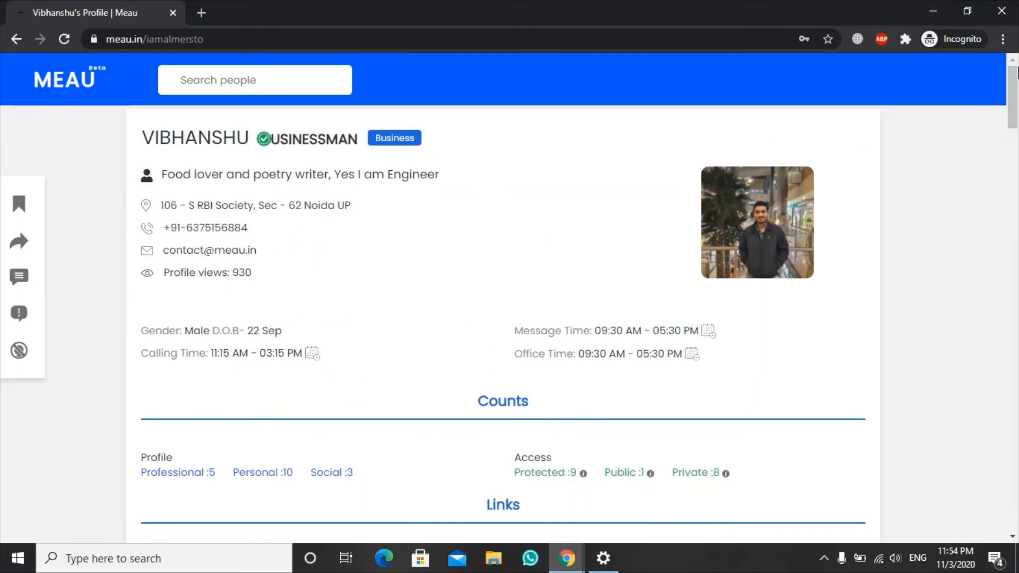
left_click(20, 207)
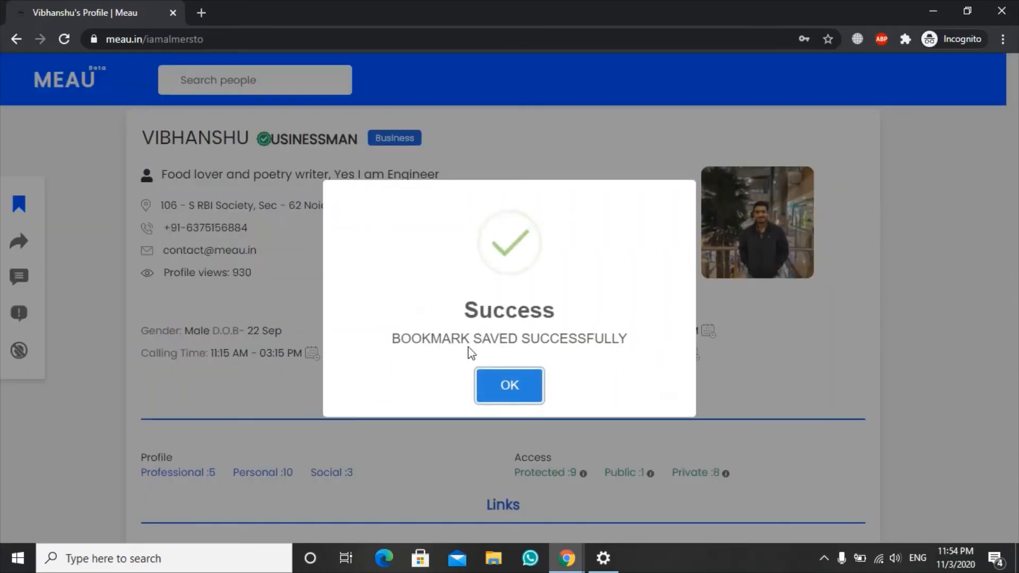
left_click(502, 387)
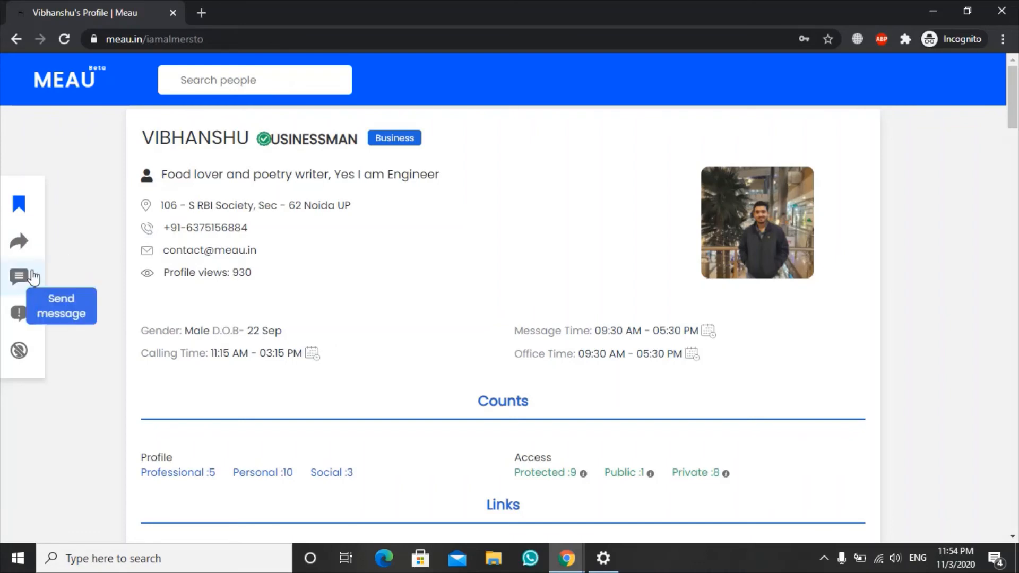
- Send the profile owner a message with subject "Test Message" and body "Hello, I checked your profile and I want to connect with you, please call me on ..........."
scroll(1016, 99, "down", 3)
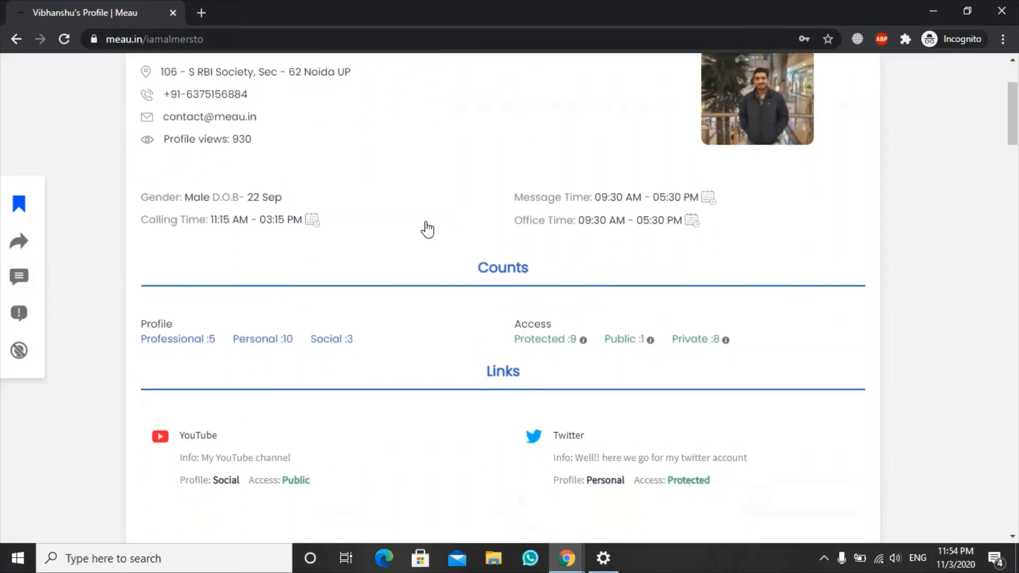
left_click(45, 281)
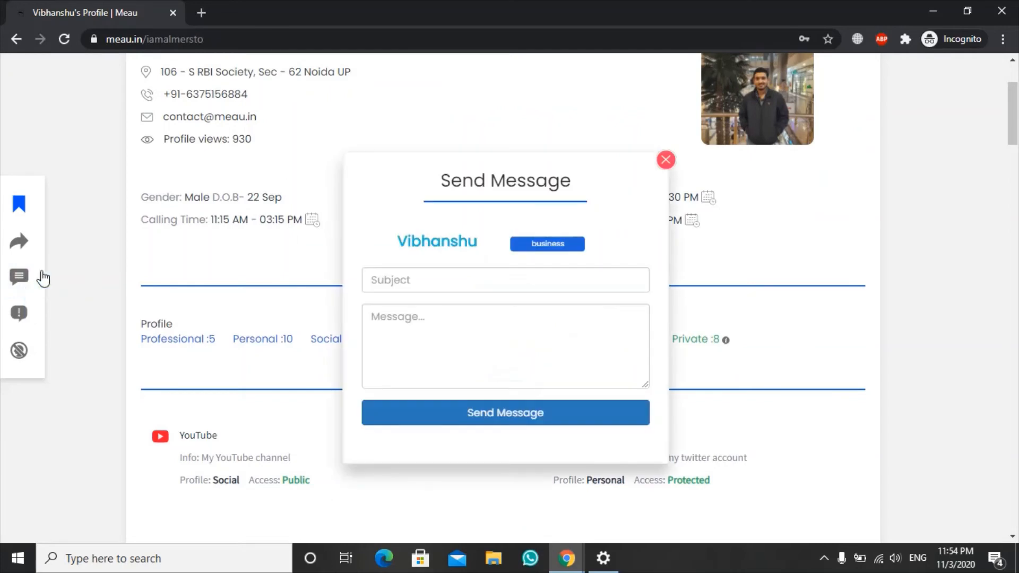
left_click(470, 275)
type("Test Message")
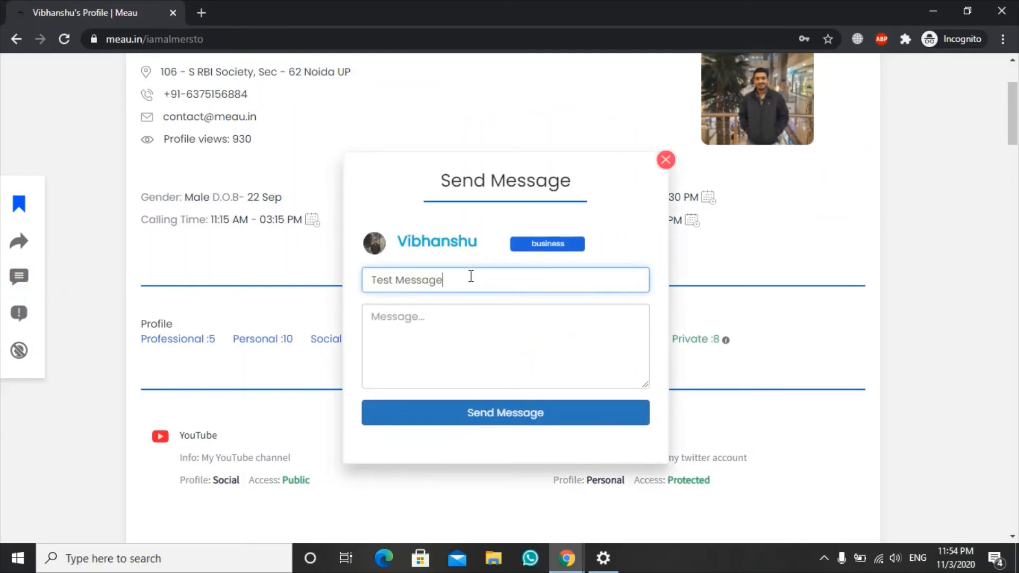
left_click(454, 367)
type("Hel")
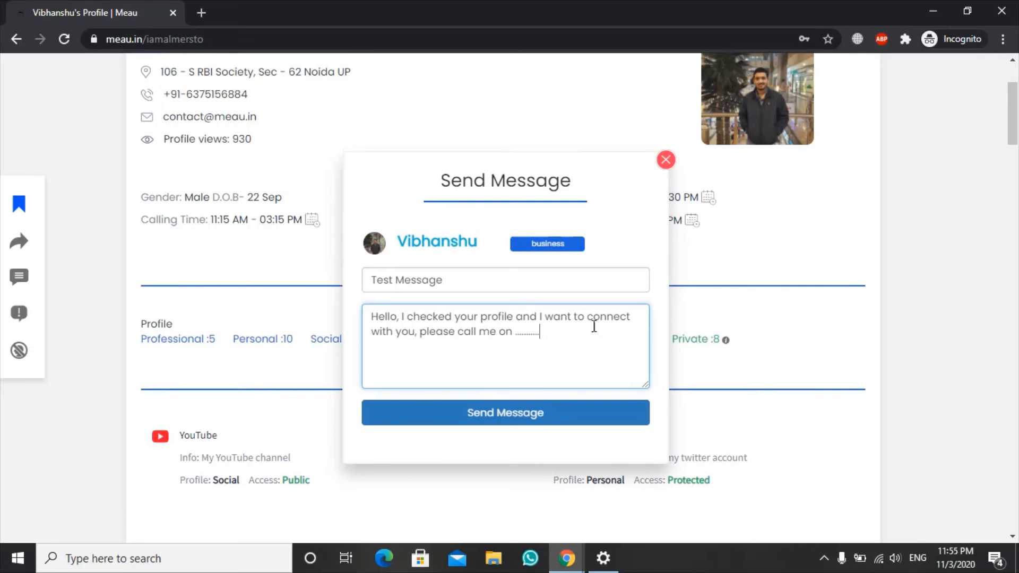
left_click(533, 418)
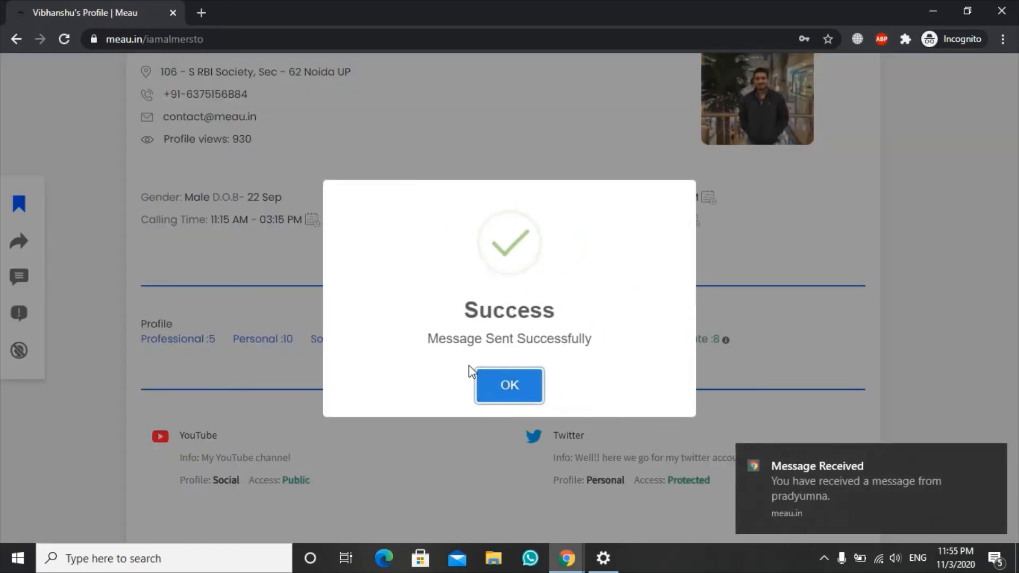
left_click(509, 384)
- Return to the owner's browser window and read the visitor's newest message in My Leads
mouse_move(566, 559)
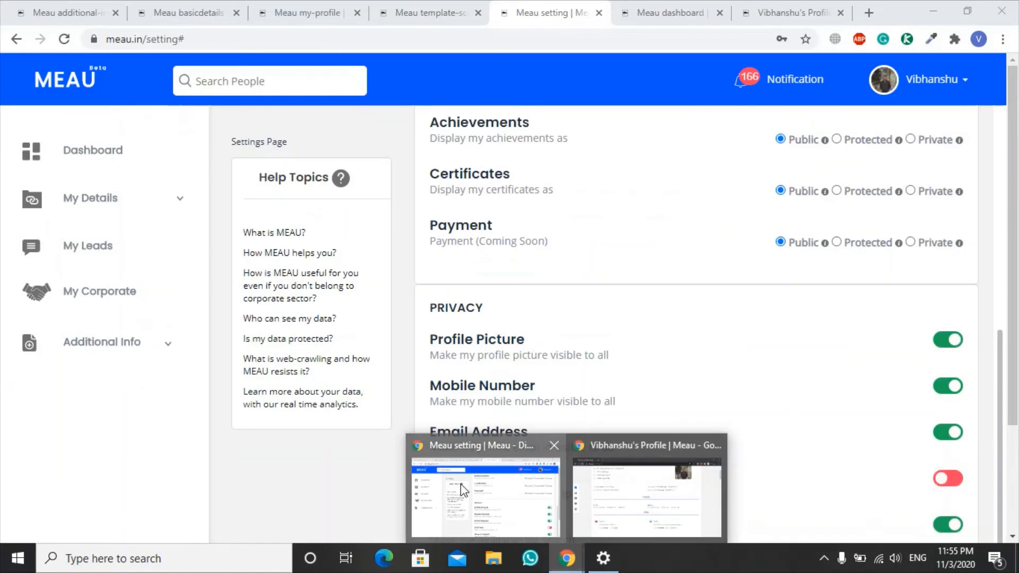
left_click(483, 488)
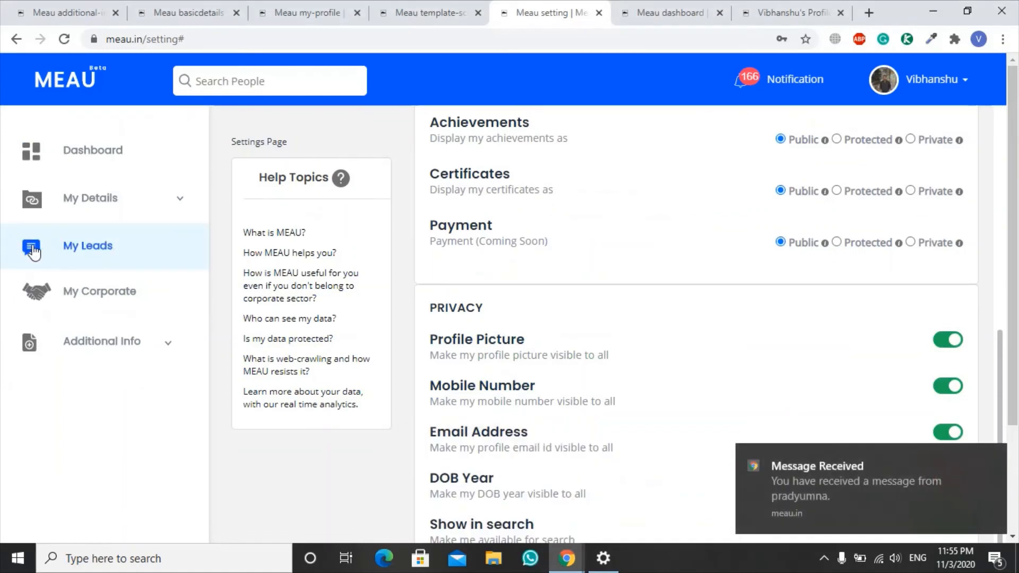
left_click(84, 258)
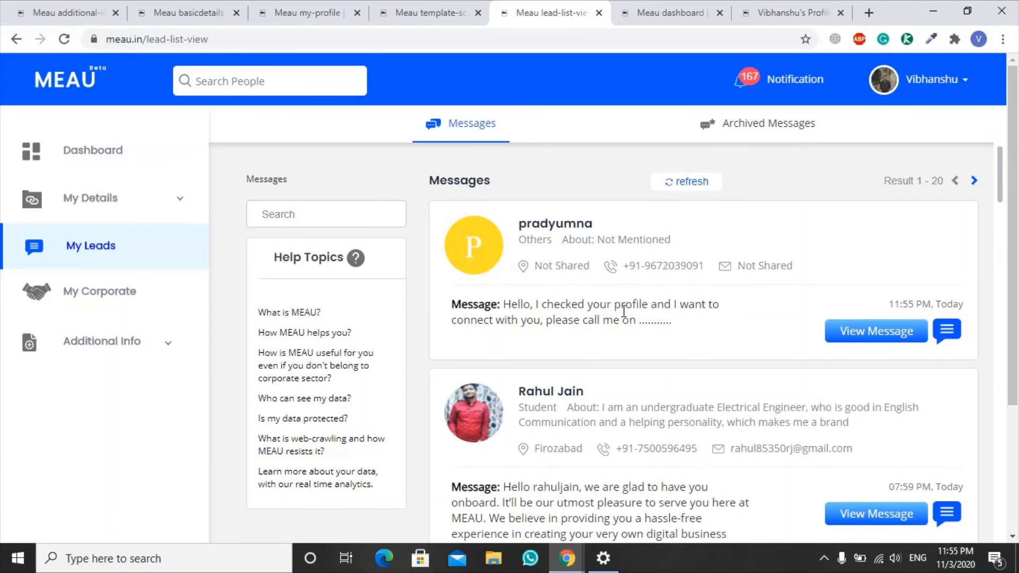
left_click_drag(676, 322, 502, 299)
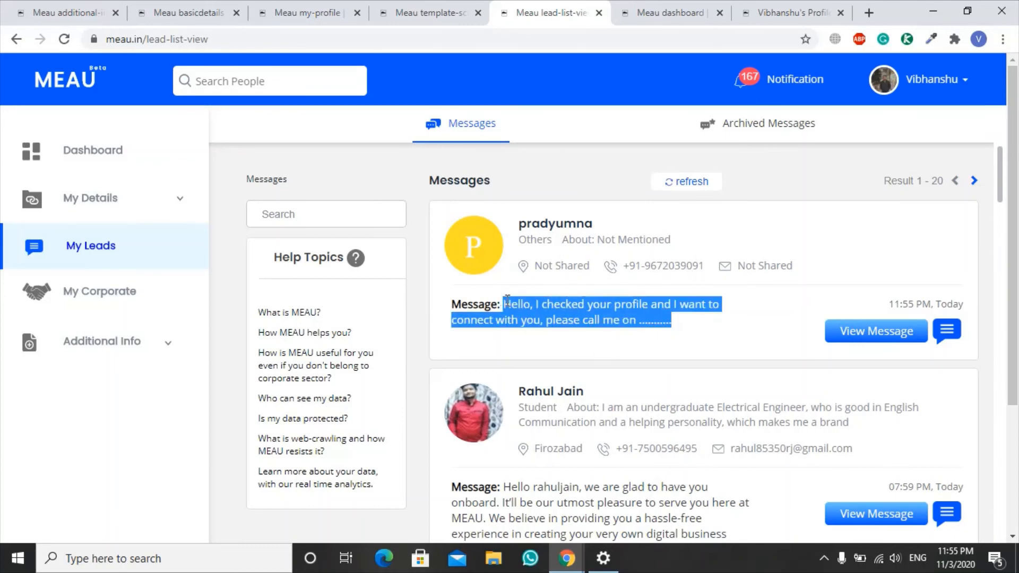
left_click(751, 319)
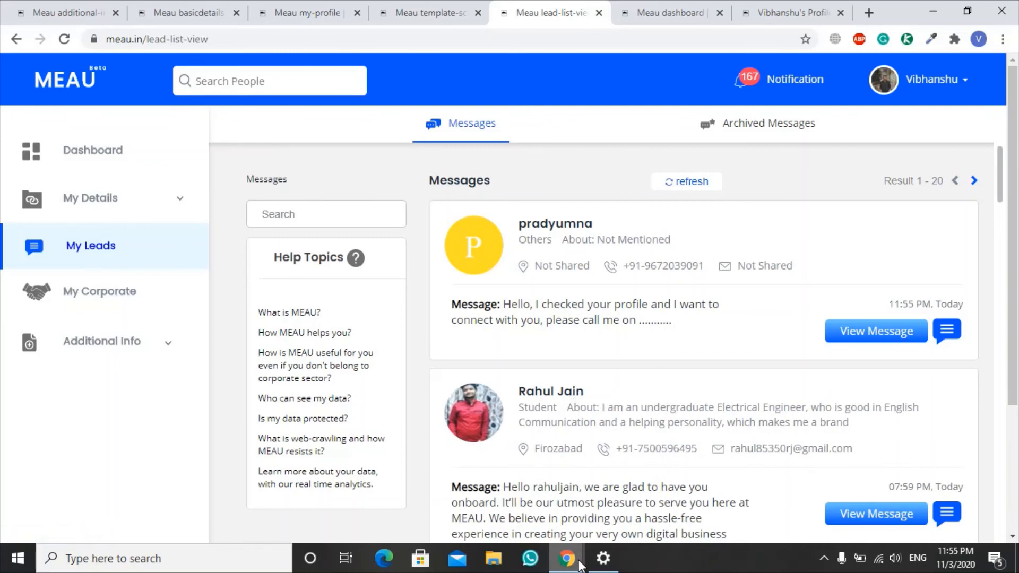
- In the incognito window, open the Twitter link's details on the public profile and copy its URL
mouse_move(566, 558)
left_click(653, 493)
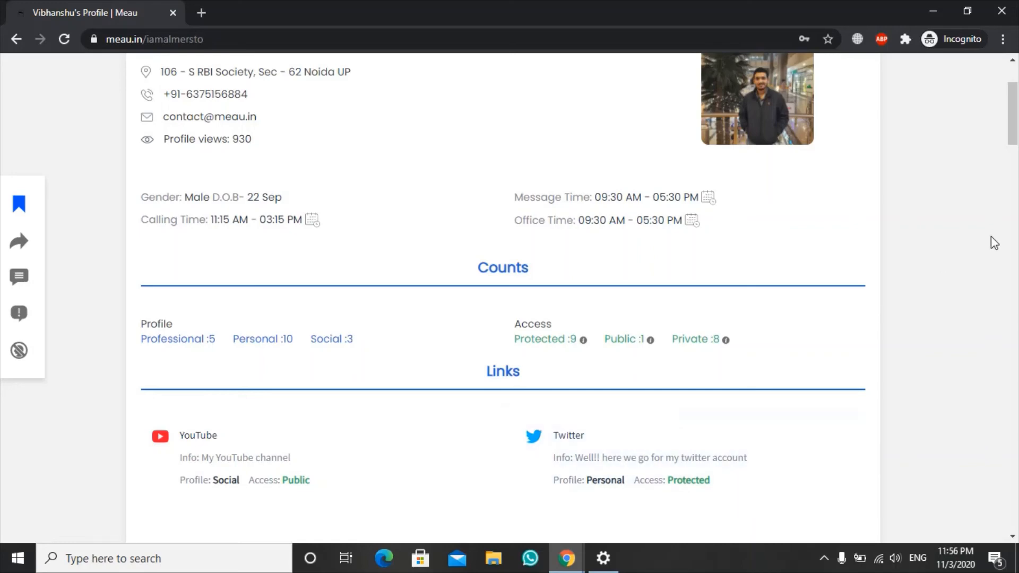
scroll(1016, 109, "down", 1)
scroll(1016, 108, "down", 3)
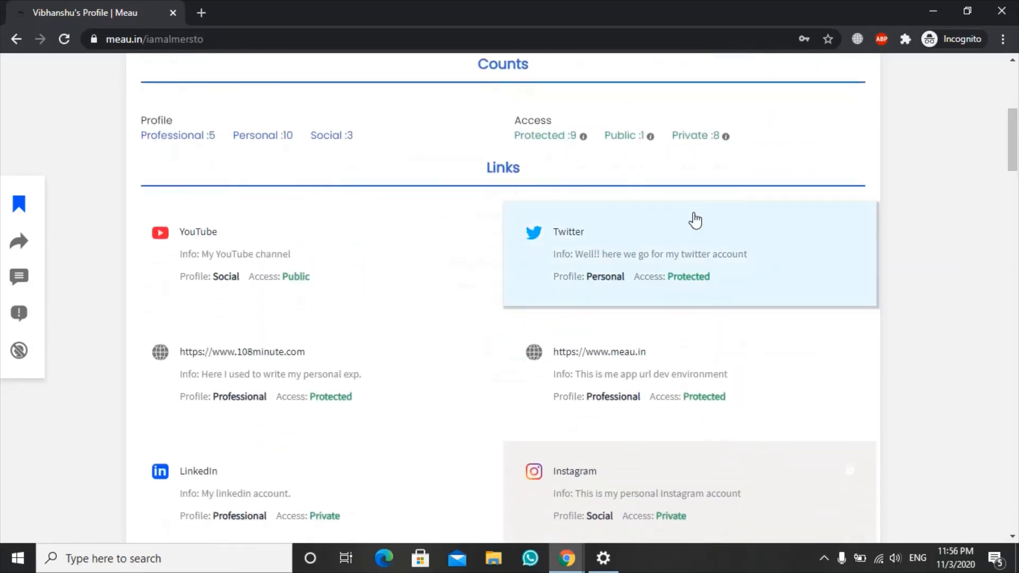
left_click(684, 232)
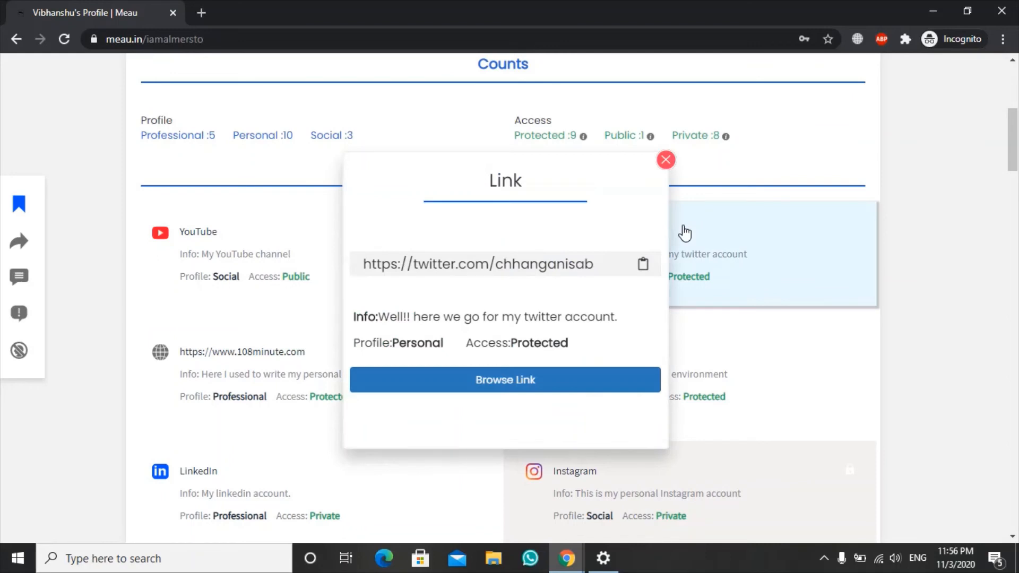
left_click(644, 268)
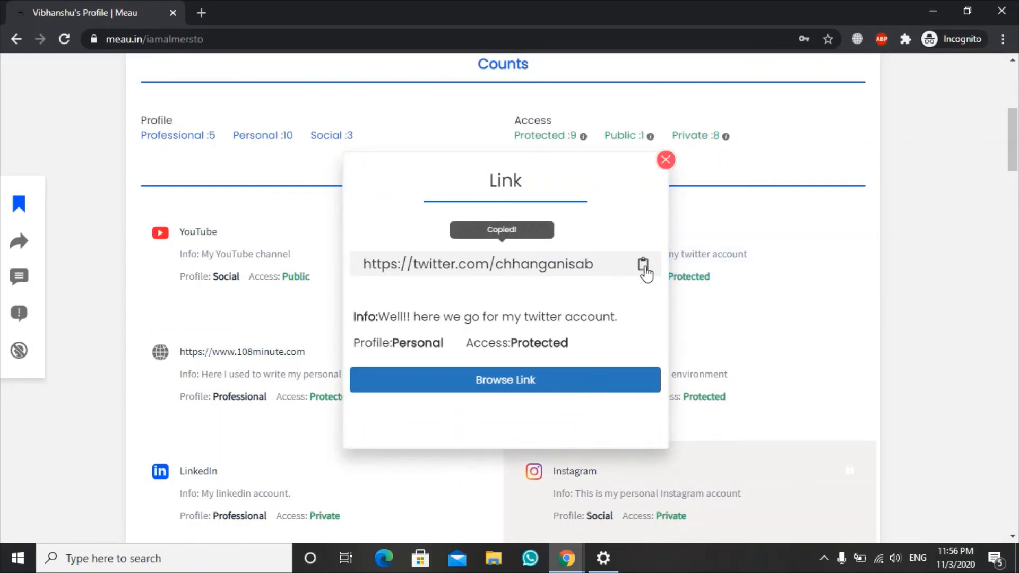
left_click(665, 159)
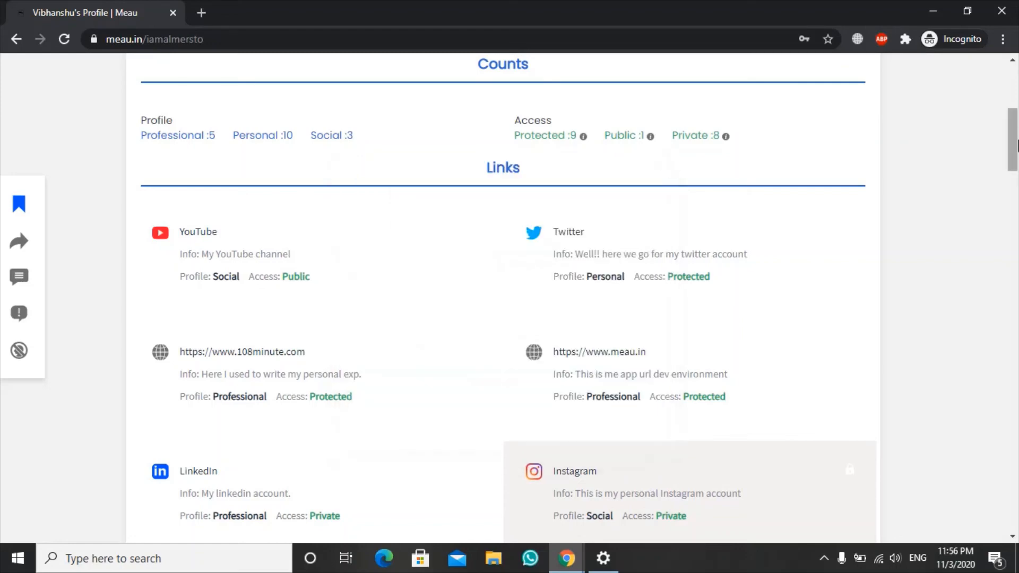
- Go to the visitor's dashboard and search for people using the copied Twitter URL
left_click_drag(1013, 143, 1013, 100)
left_click(70, 87)
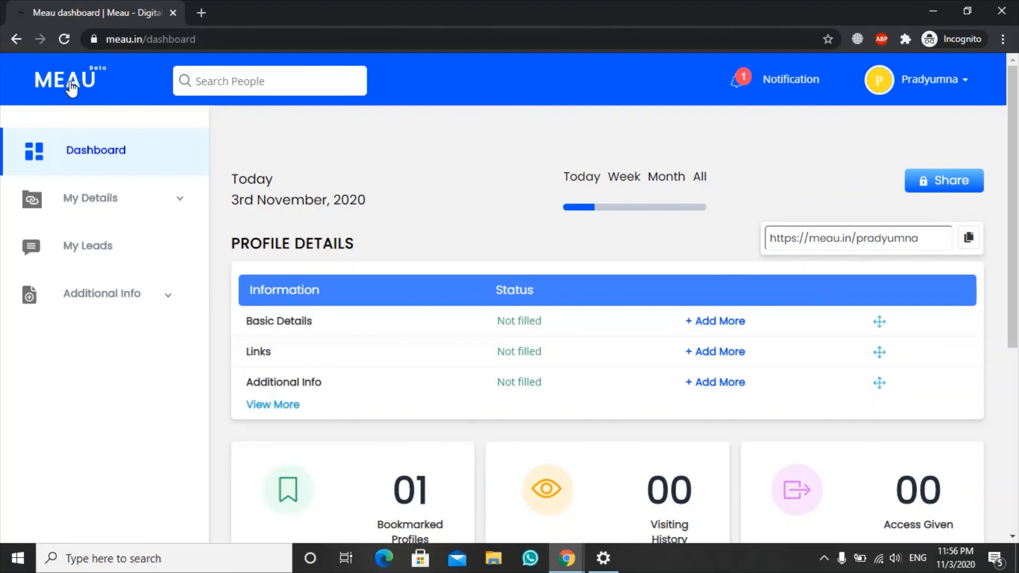
left_click(261, 91)
key("ctrl+v")
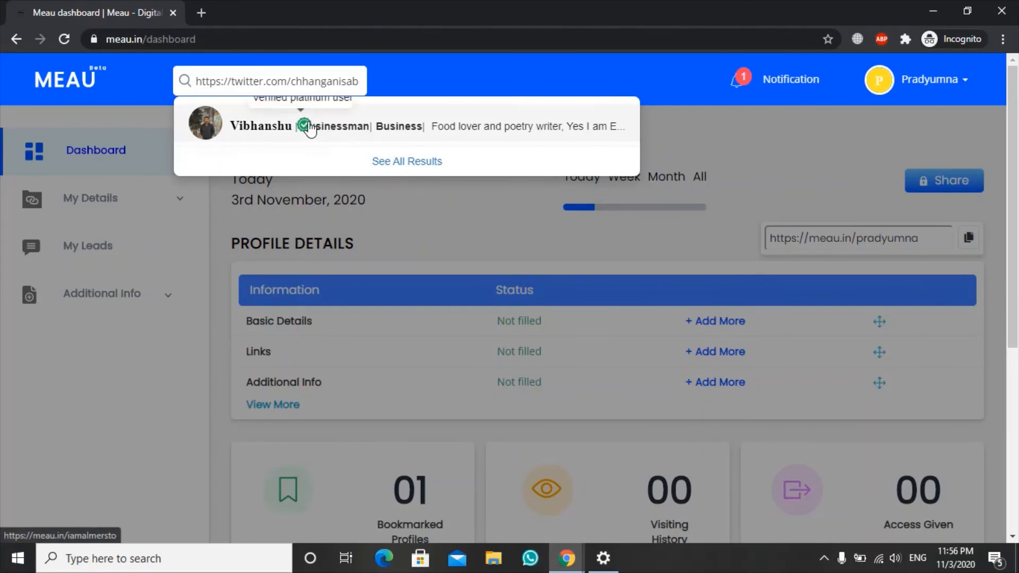
left_click(771, 166)
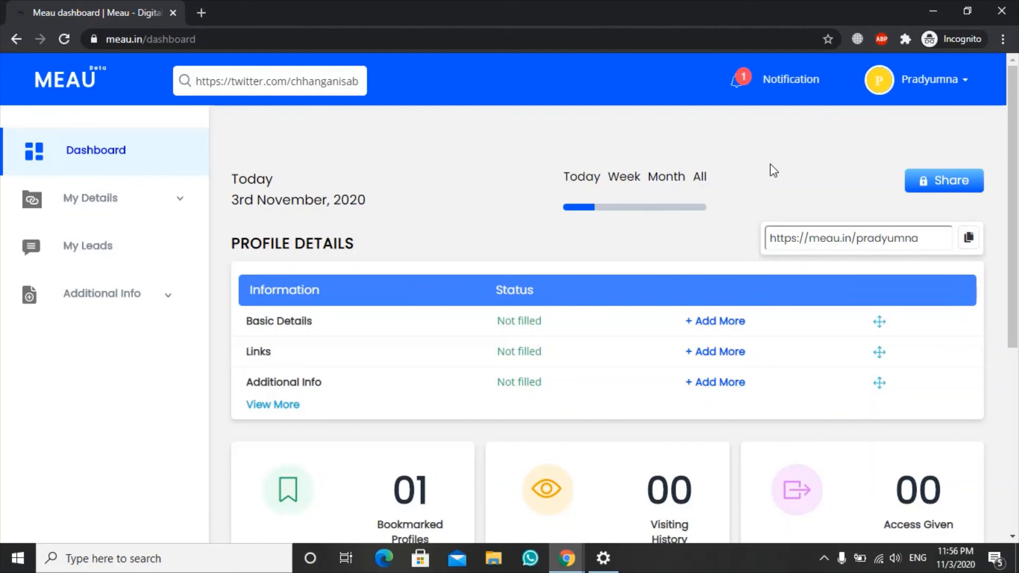
- View the visitor's bookmarked profiles from the dashboard, and return to the owner's browser window
scroll(770, 167, "down", 4)
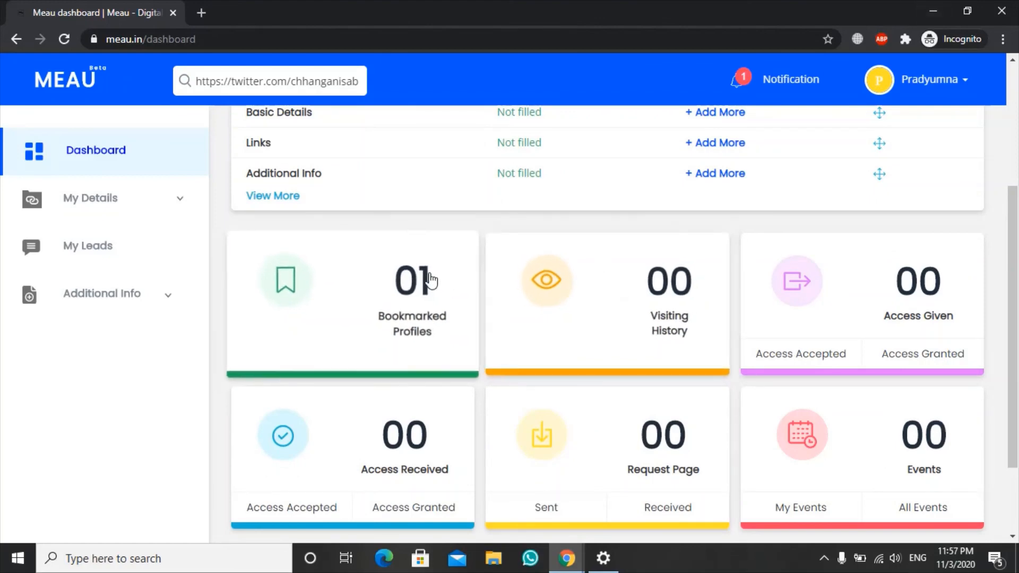
left_click(399, 308)
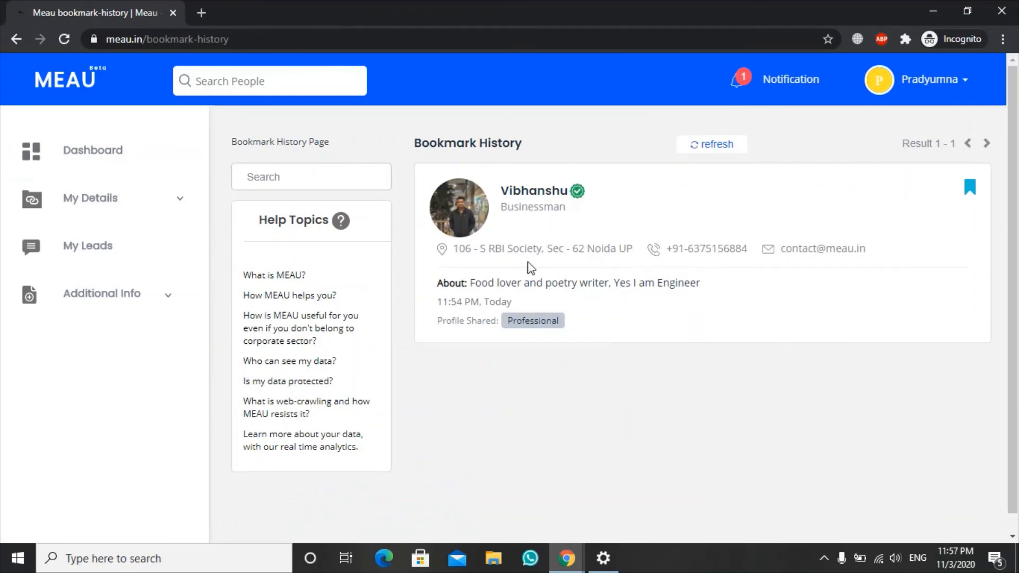
left_click(934, 11)
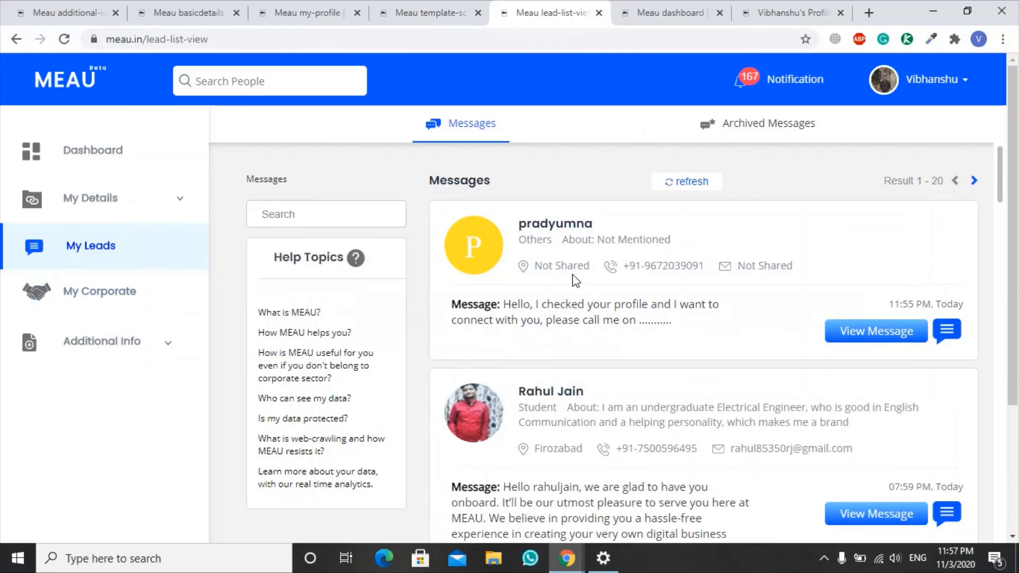
- Open Visiting History from the owner's dashboard and browse the list of profile visitors
left_click(104, 153)
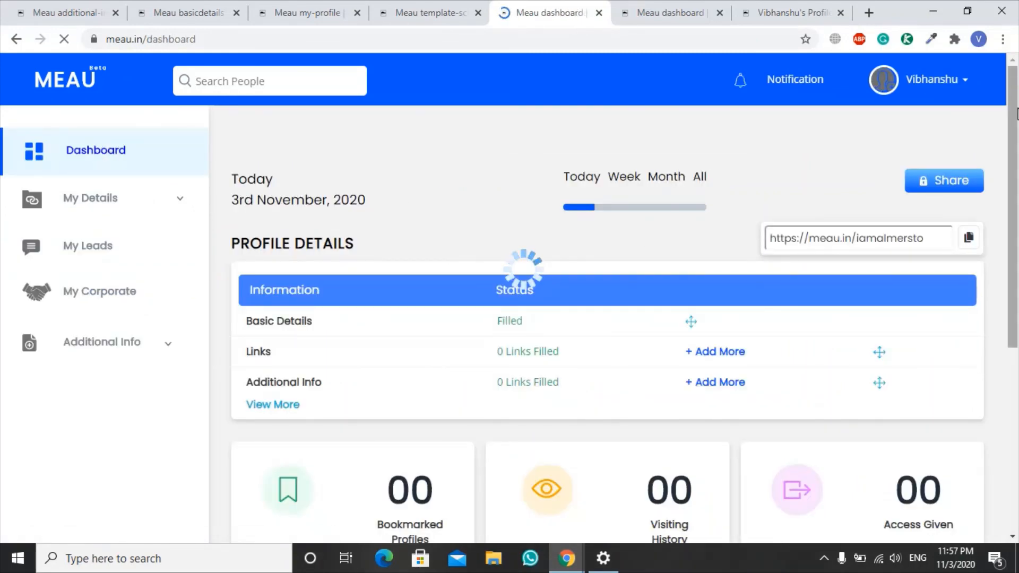
scroll(583, 371, "down", 3)
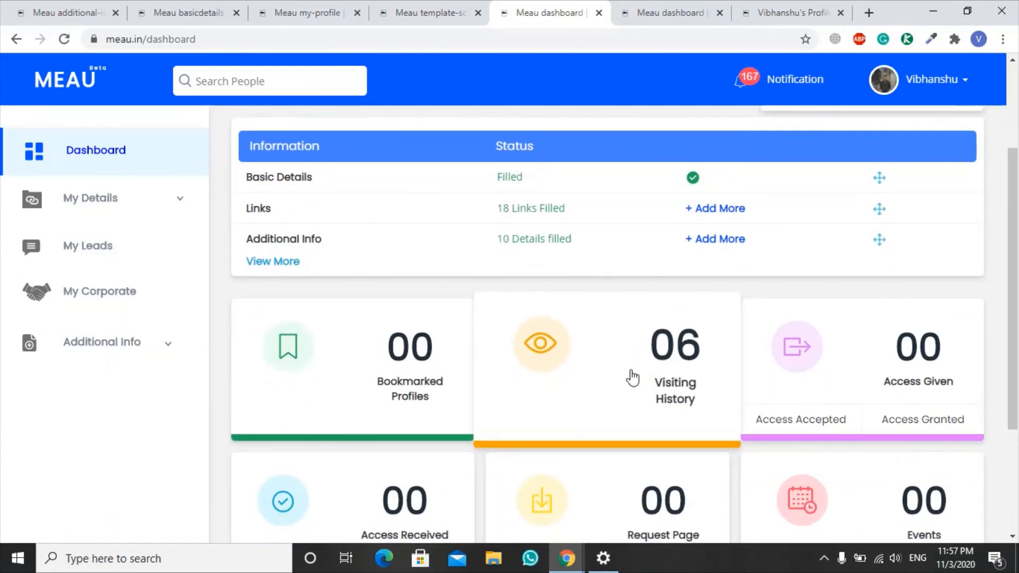
left_click(632, 377)
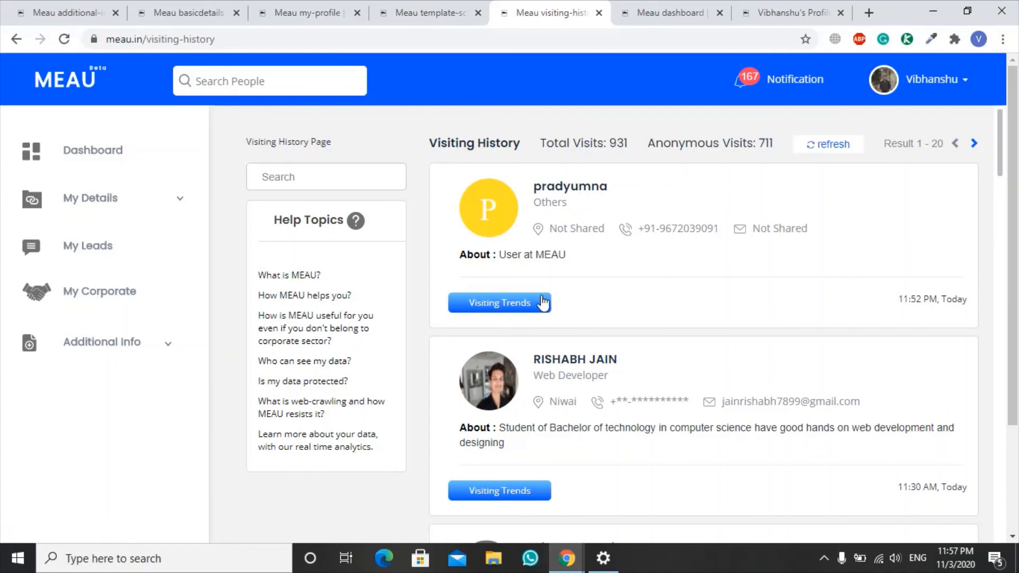
scroll(997, 149, "down", 4)
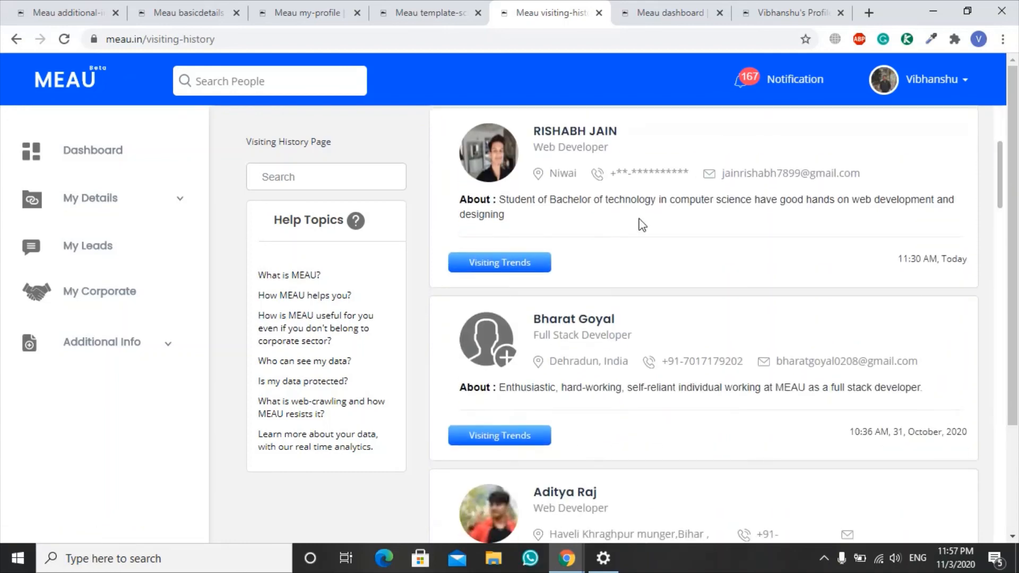
- View the Visiting Trends of the web developer from Niwai in the visiting history, and close them
left_click(528, 266)
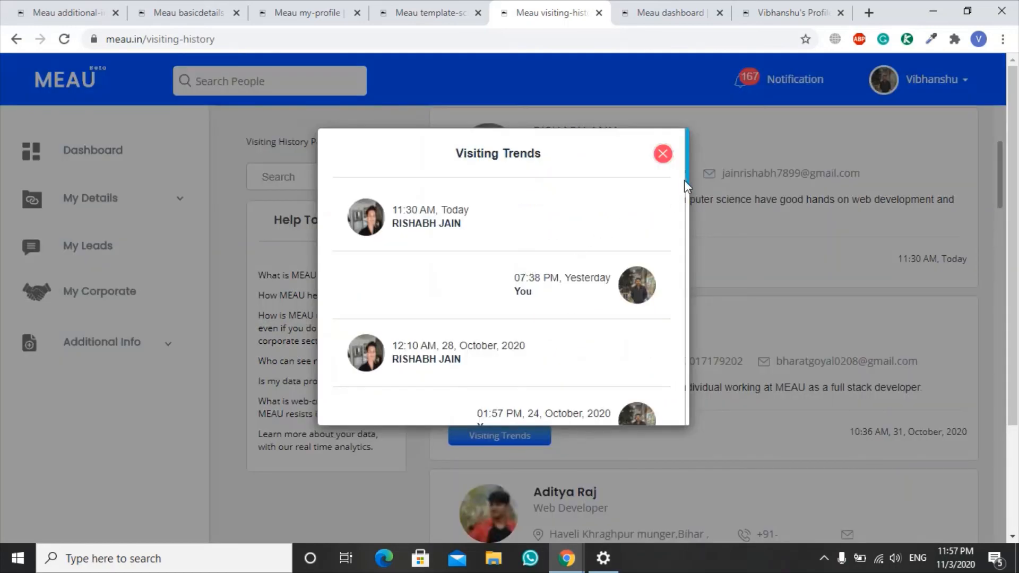
mouse_move(686, 180)
left_mouse_down()
mouse_move(683, 358)
mouse_move(683, 166)
left_mouse_up()
left_click(663, 155)
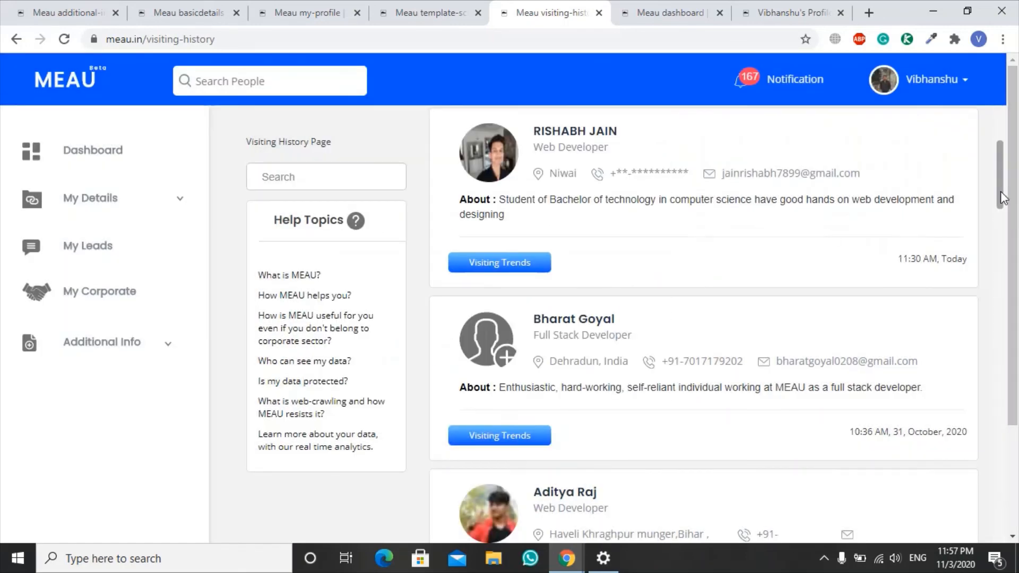
left_click_drag(1008, 193, 1001, 159)
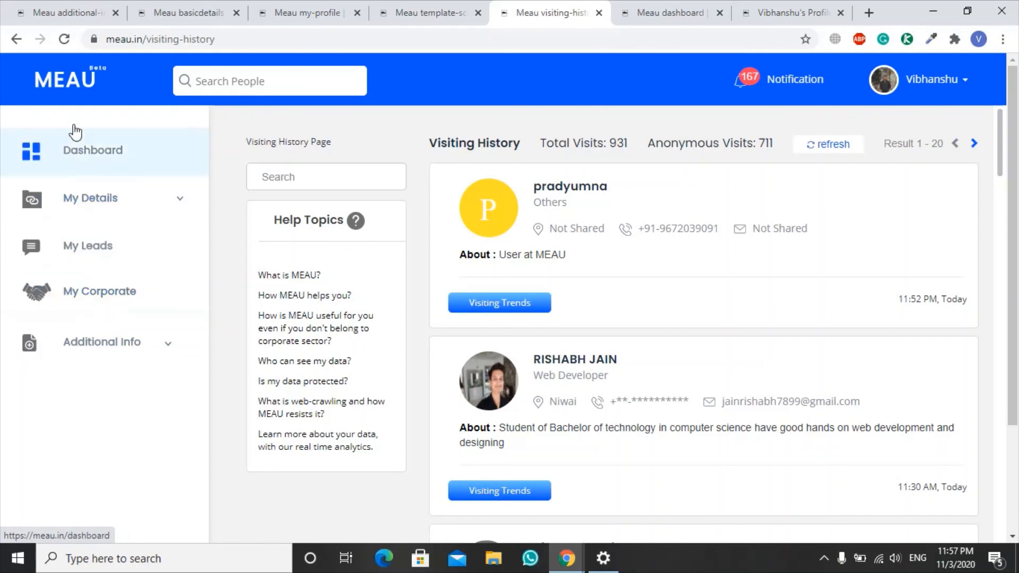
- Open the owner's dashboard, expand the full profile details list, and review the fill status of each section and the activity cards
left_click(95, 172)
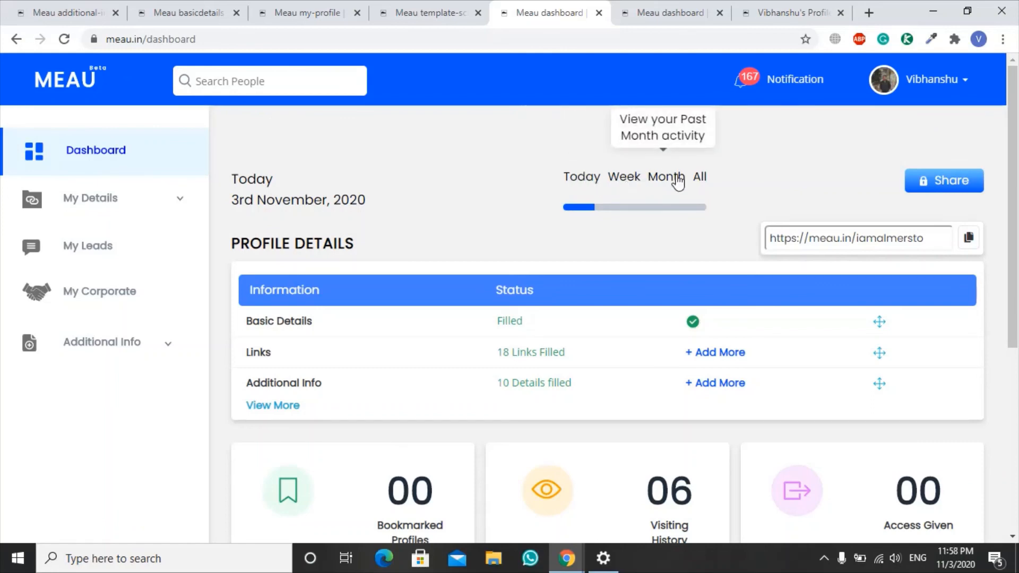
left_click(276, 408)
left_click_drag(1014, 188, 1017, 280)
scroll(796, 318, "down", 1)
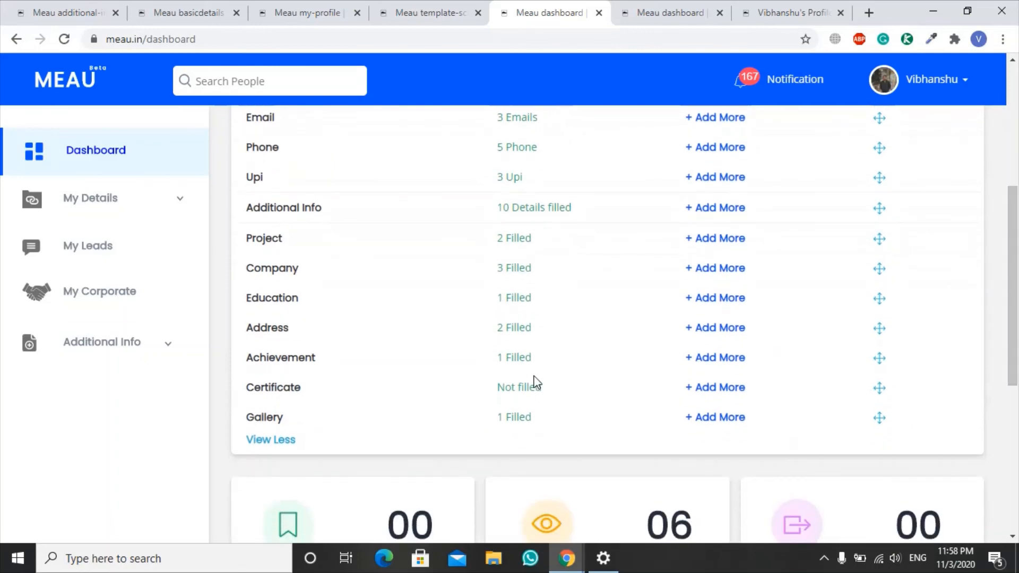
double_click(533, 383)
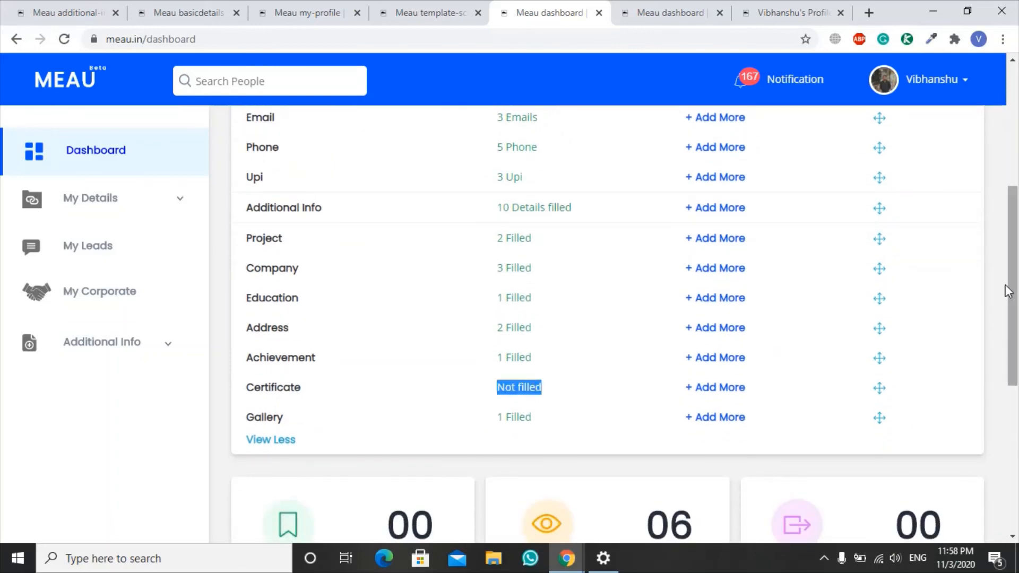
left_click_drag(1017, 290, 1017, 432)
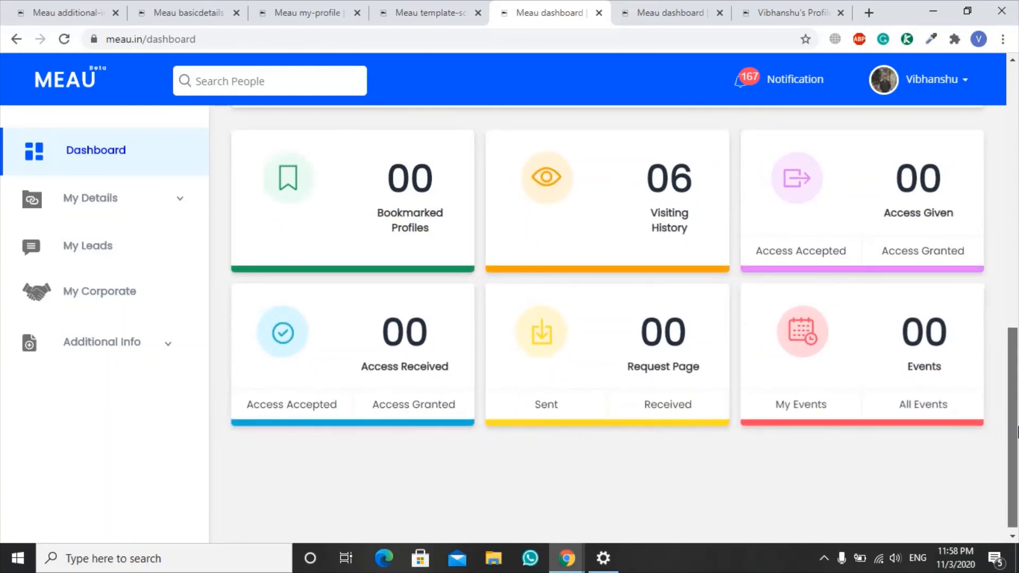
left_click_drag(1018, 426, 1018, 139)
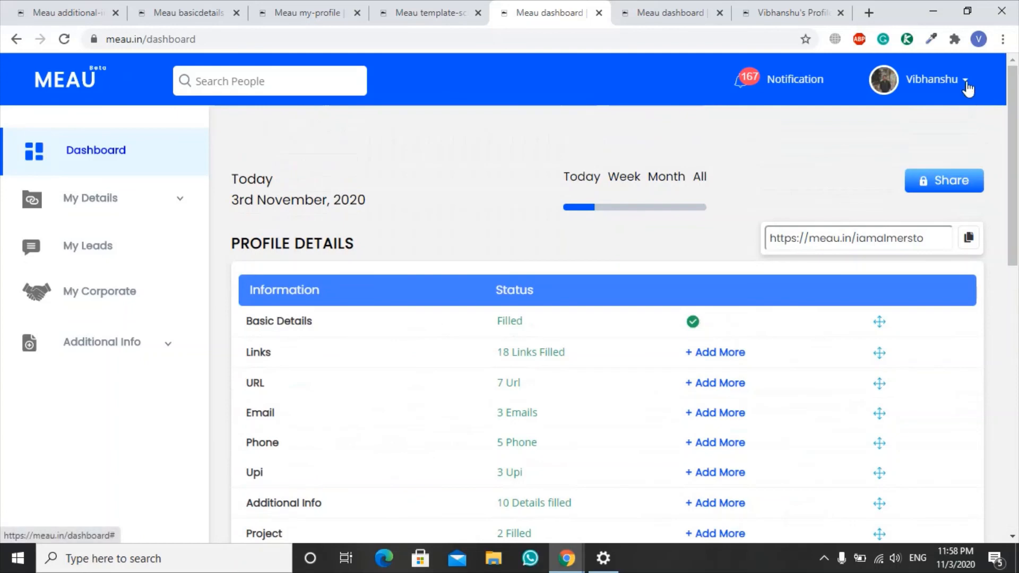
- View the Share Profile QR code and its sharing options, close them, and copy the profile link from the dashboard
left_click(966, 85)
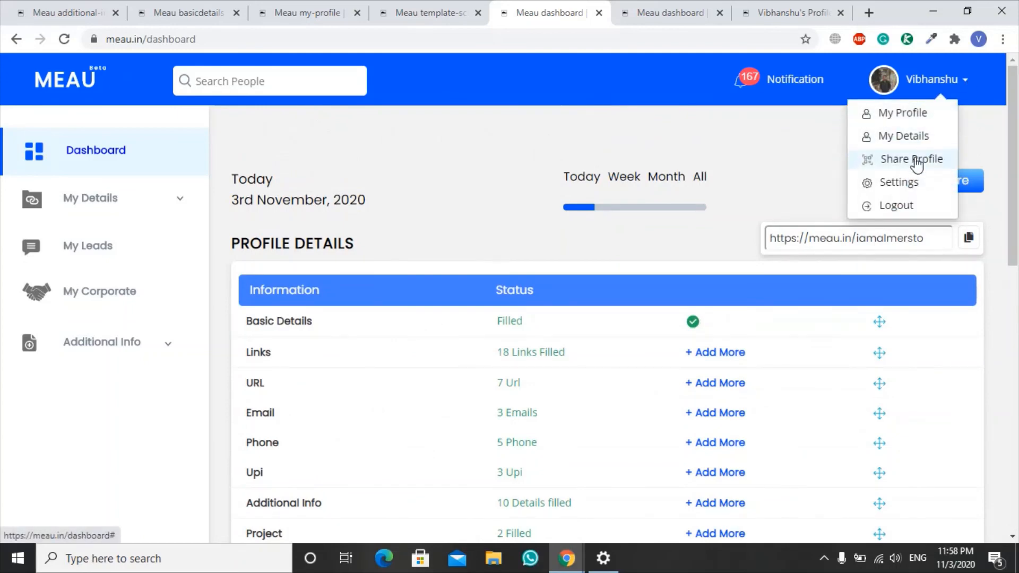
left_click(911, 159)
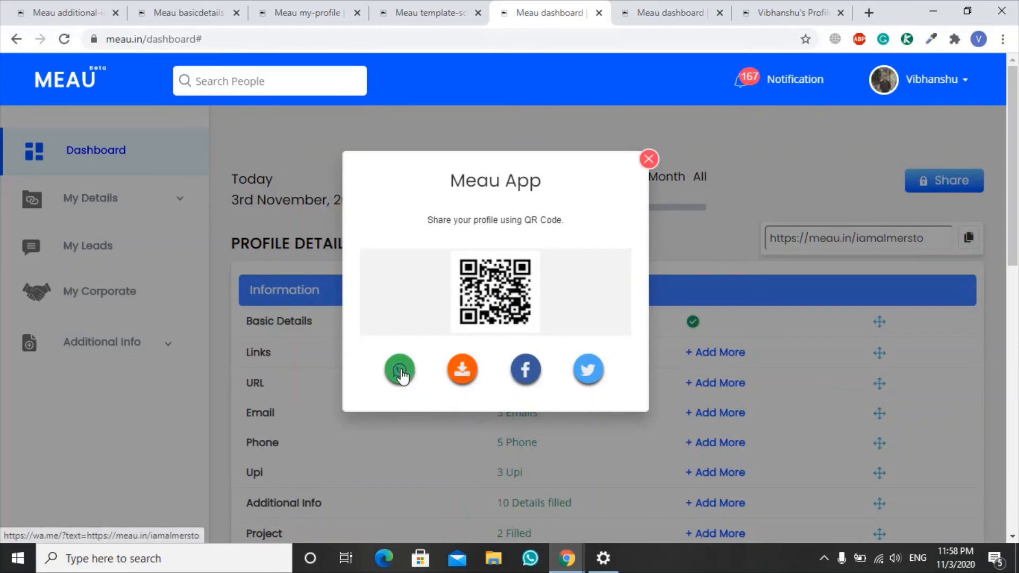
left_click(648, 160)
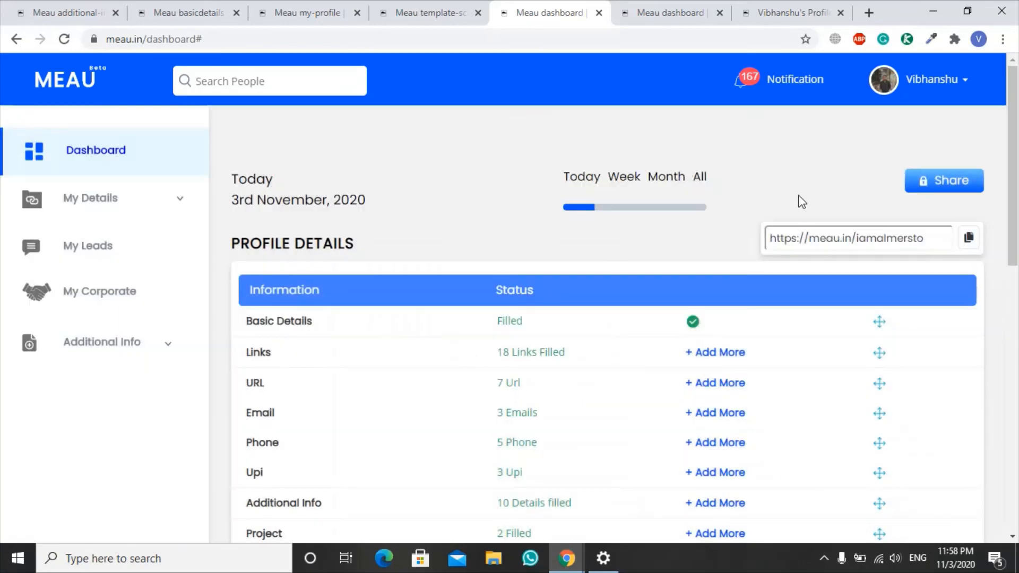
left_click(971, 238)
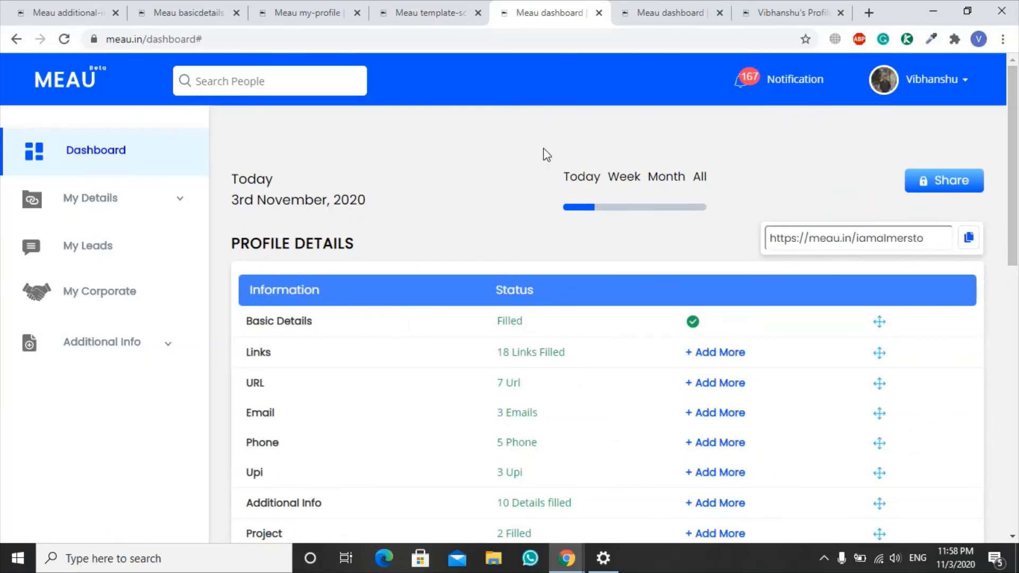
left_click(869, 12)
type("ma")
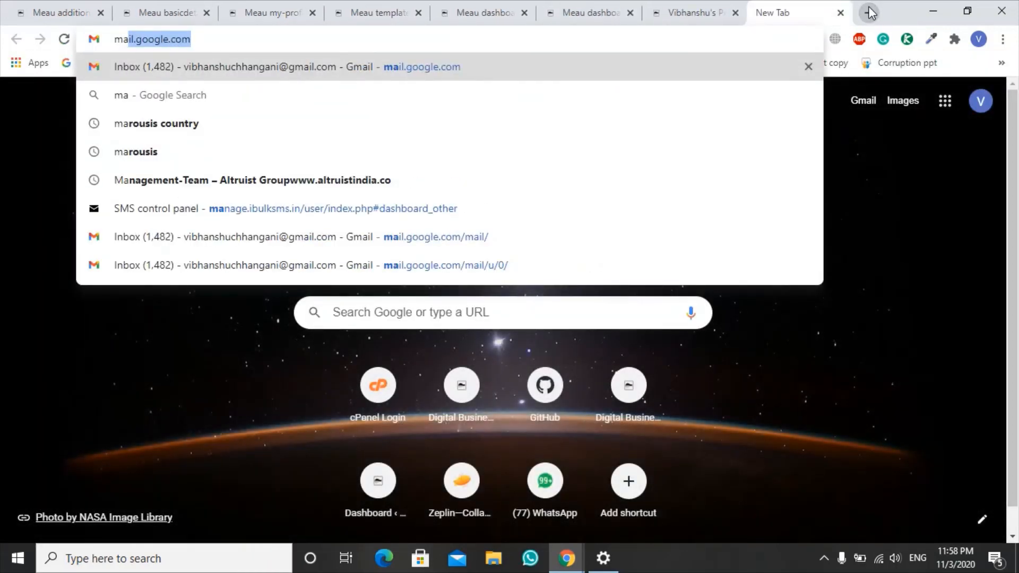
left_click(702, 2)
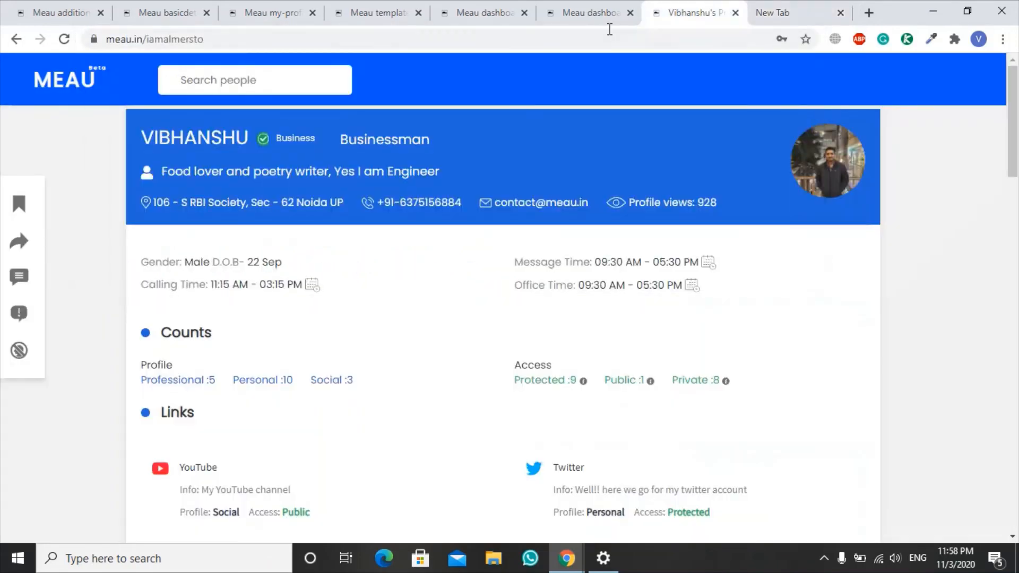
left_click(581, 9)
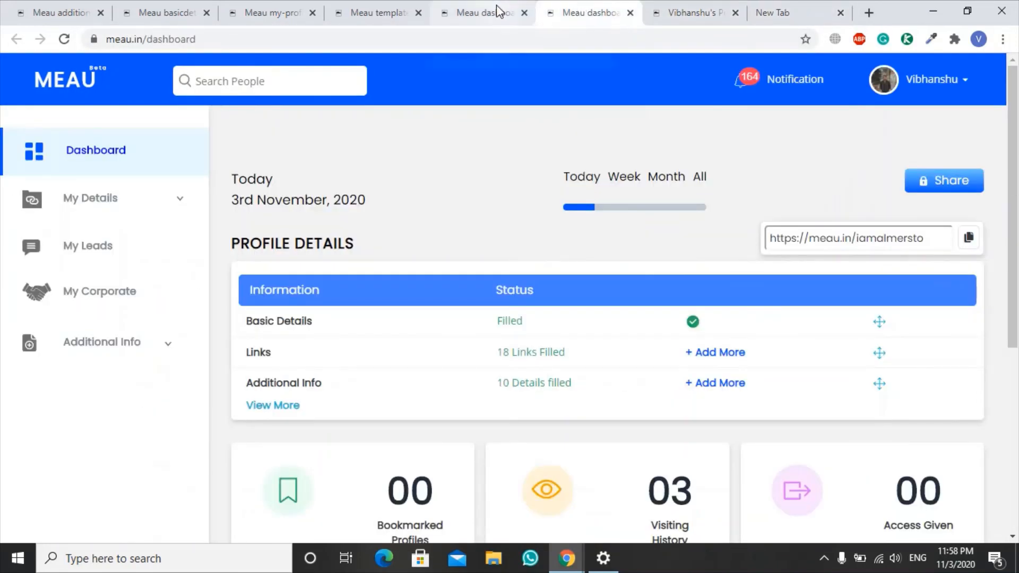